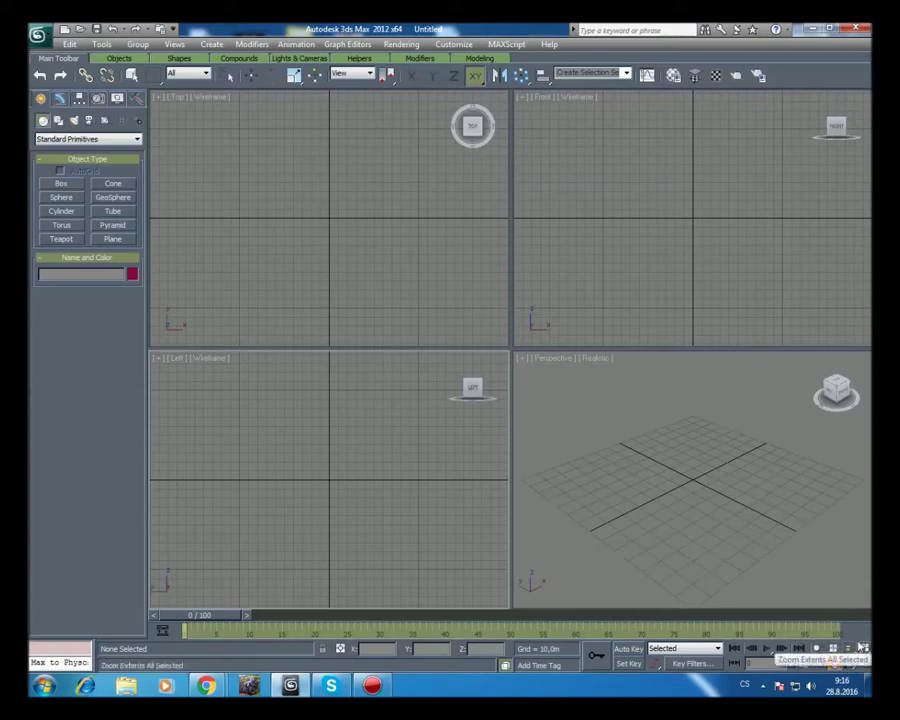
- Show the application menu's Recent Documents list of previously opened scenes
left_click(835, 663)
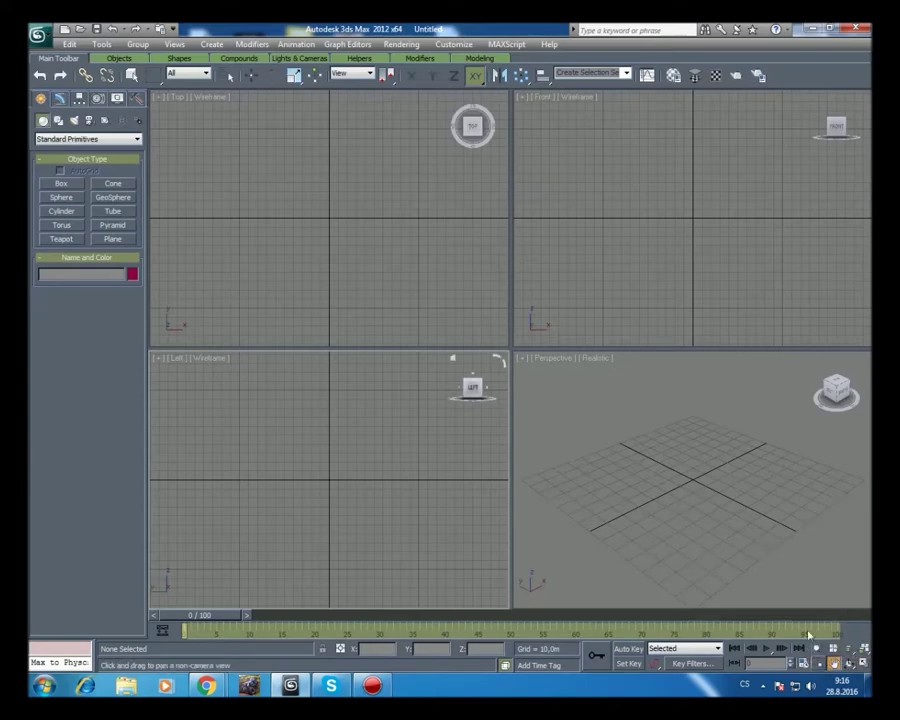
left_click(40, 36)
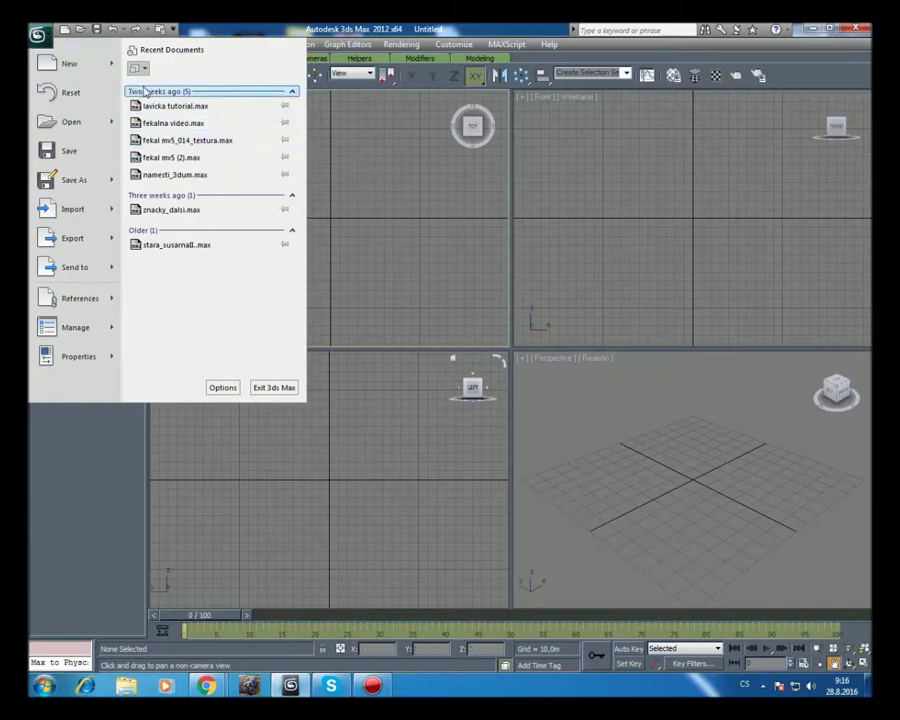
- Open lavicka tutorial.max and orbit, zoom and pan around its two coloured benches
left_click(184, 106)
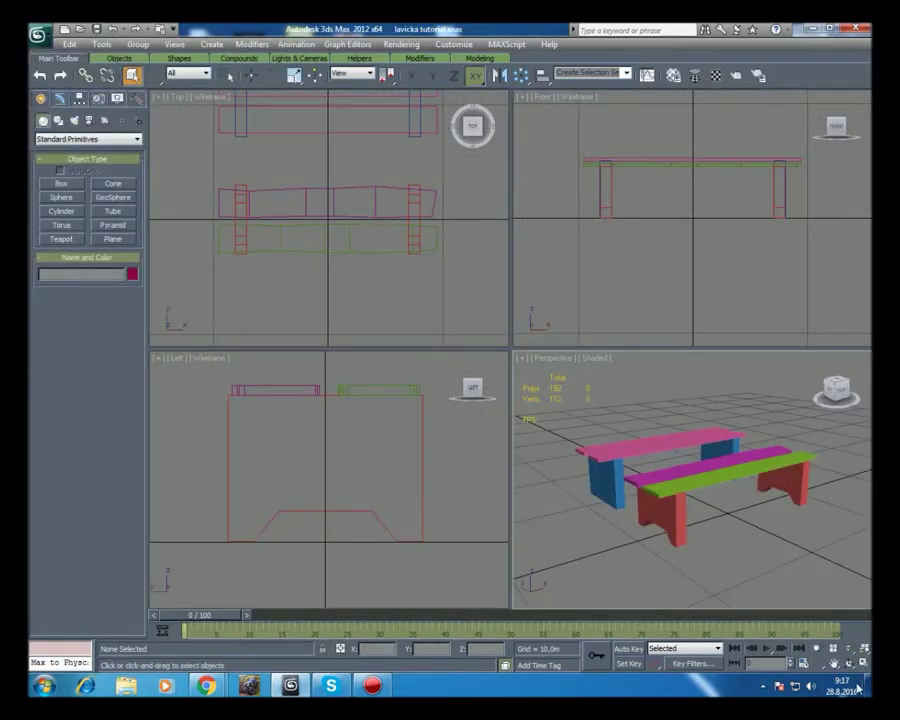
left_click(849, 664)
mouse_move(716, 504)
left_mouse_down()
mouse_move(688, 527)
mouse_move(530, 488)
mouse_move(700, 524)
mouse_move(735, 511)
mouse_move(590, 480)
left_mouse_up()
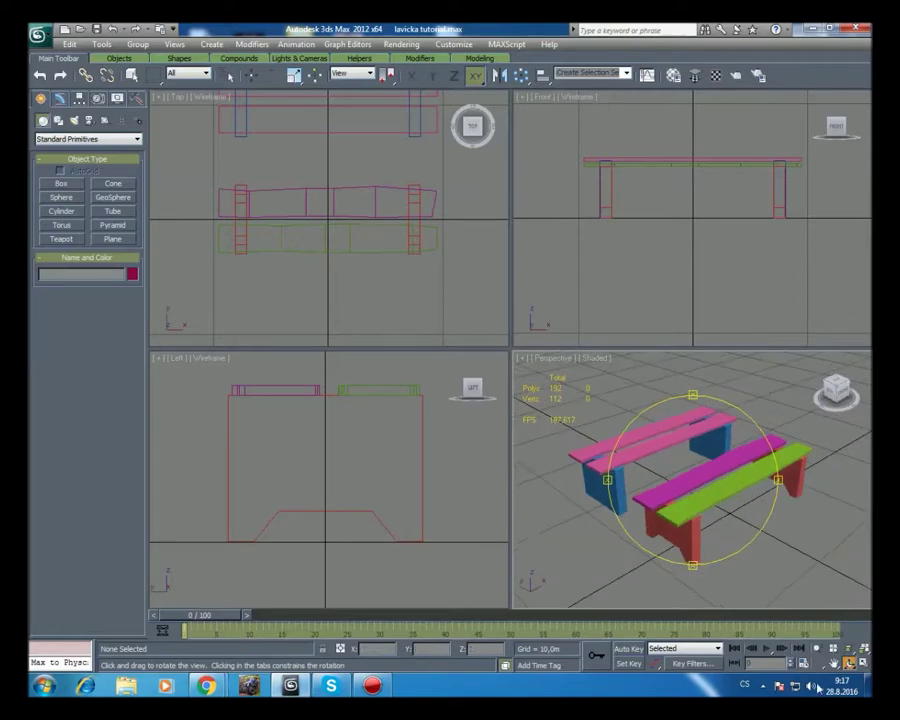
left_click(833, 664)
scroll(691, 518, "up", 1)
scroll(669, 512, "up", 2)
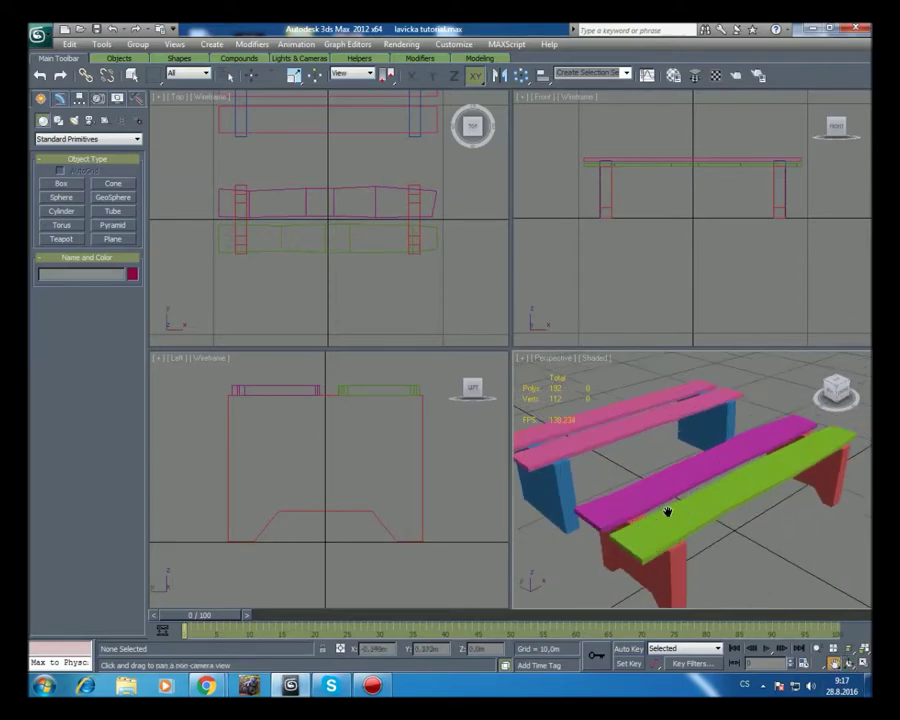
scroll(678, 497, "up", 1)
left_click_drag(678, 496, 699, 488)
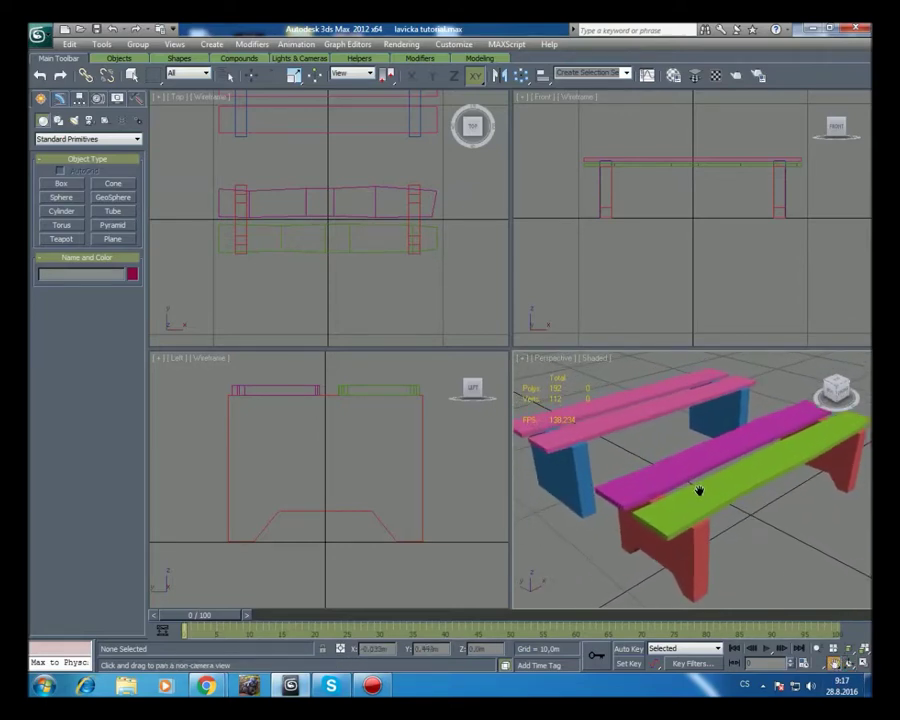
right_click(700, 490)
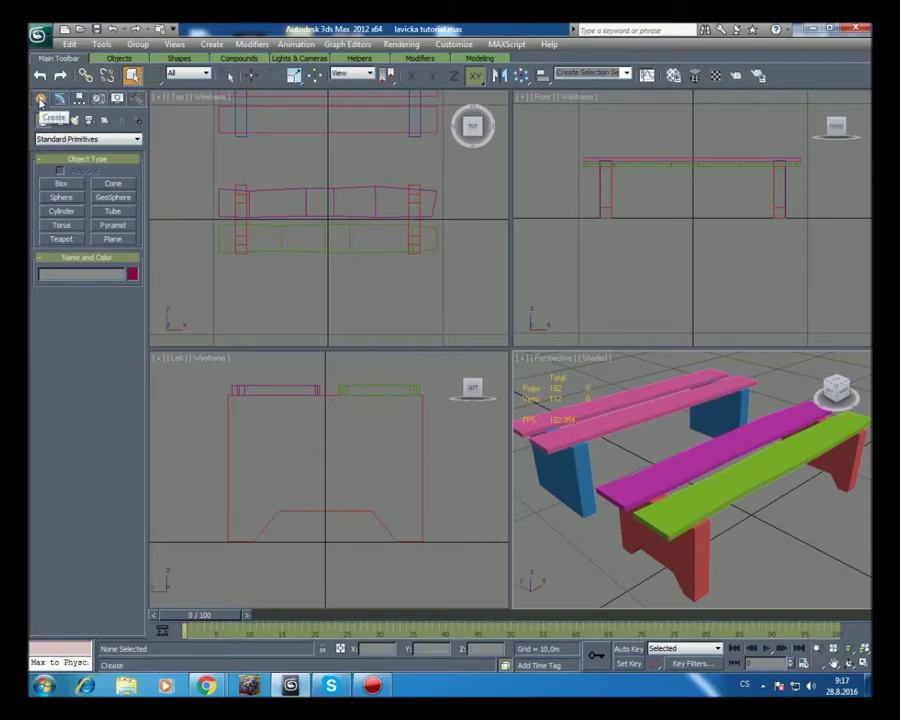
- Select the front bench's magenta and green seat planks together with one red leg
left_click(750, 480)
left_click(688, 457)
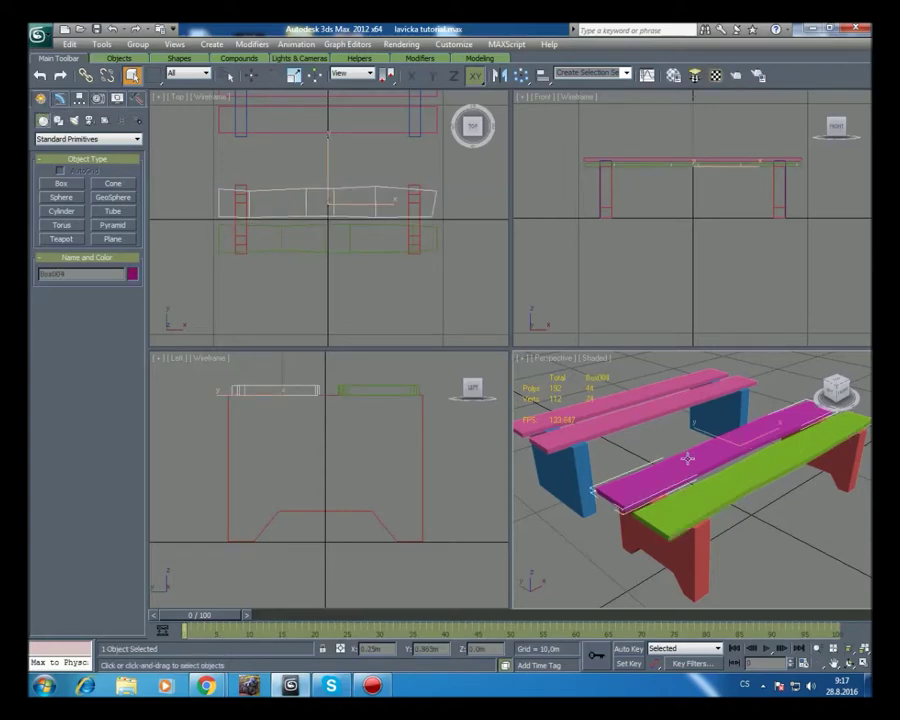
left_click(694, 540)
left_click(737, 486)
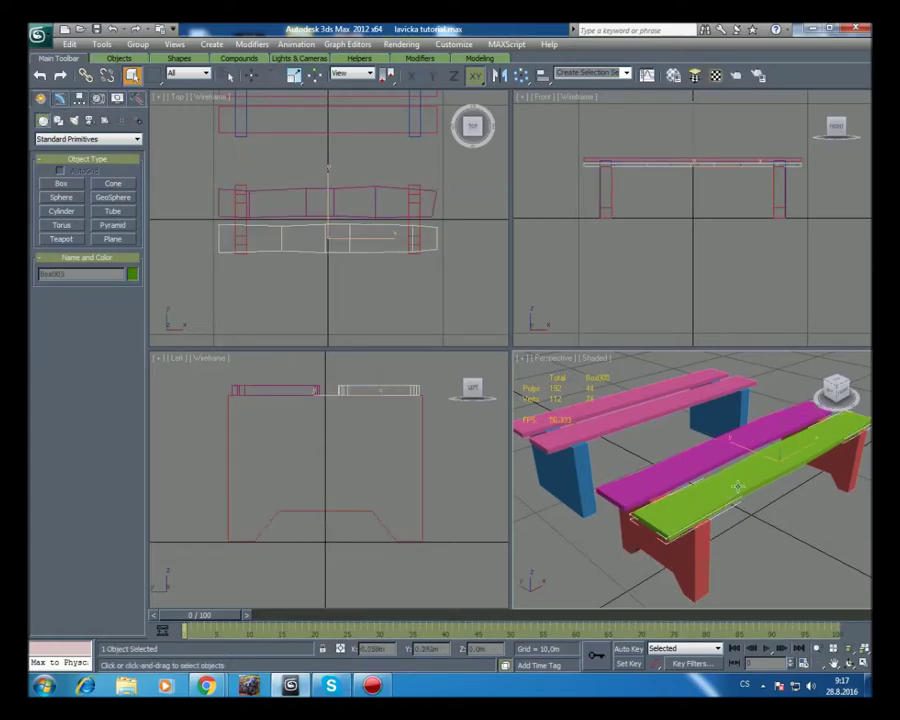
left_click(703, 464)
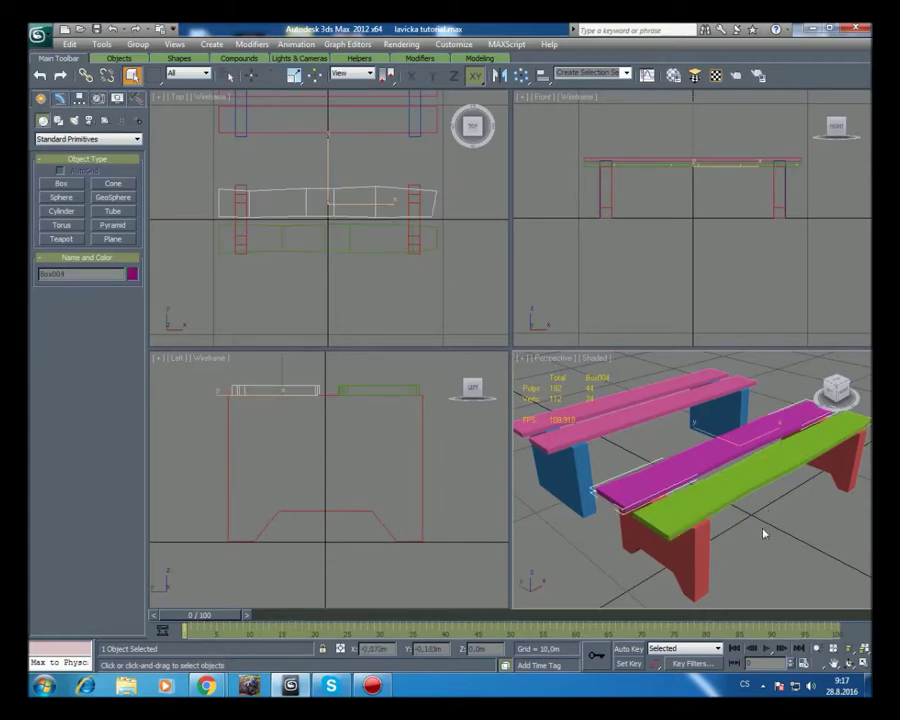
mouse_move(772, 528)
left_mouse_down()
mouse_move(706, 478)
mouse_move(718, 440)
left_mouse_up()
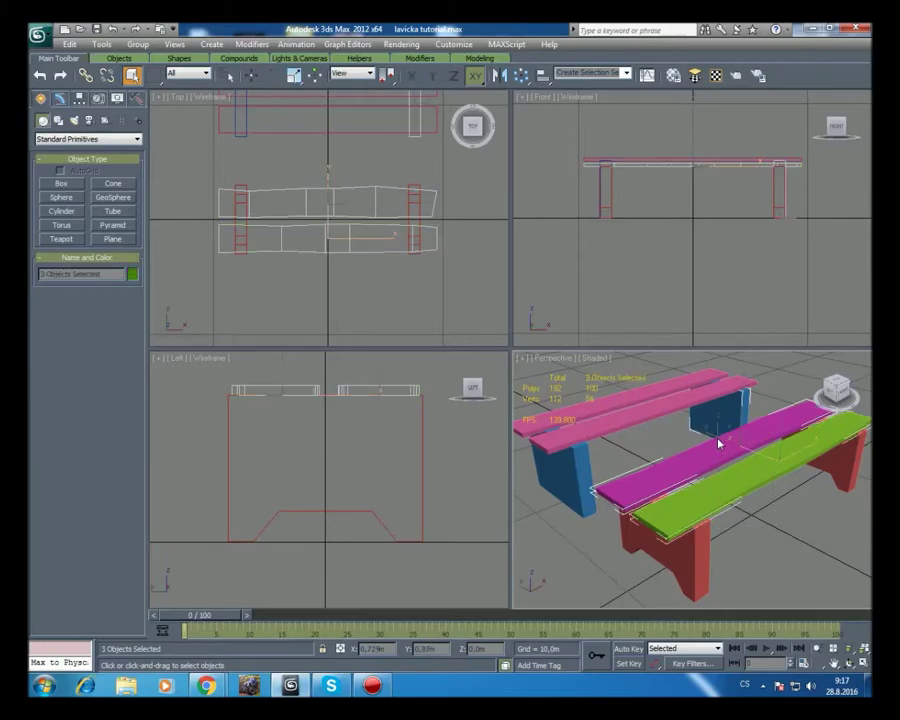
left_click(797, 540)
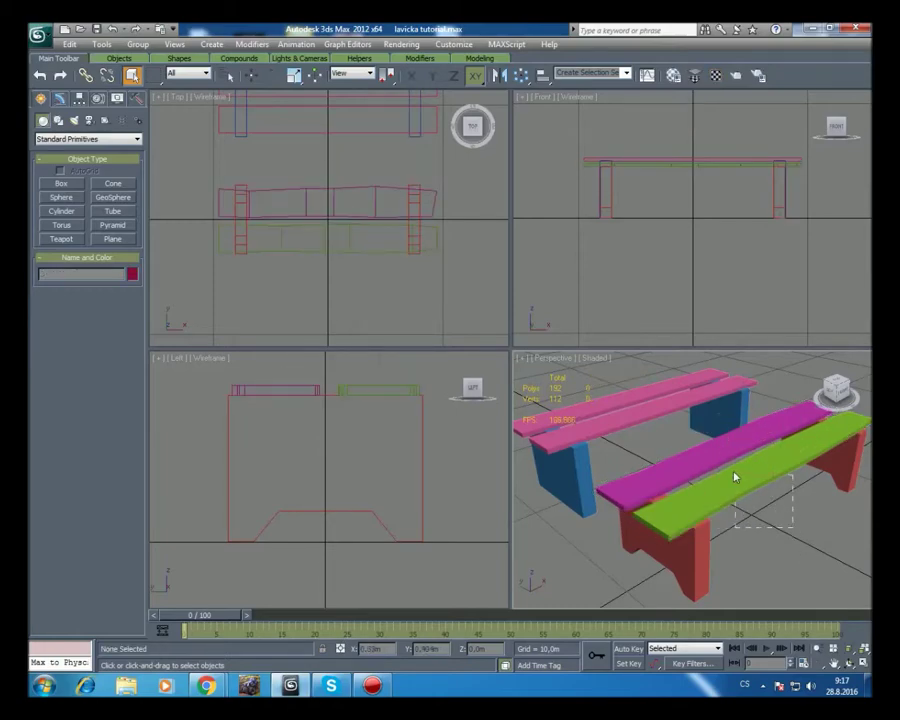
left_click_drag(724, 460, 726, 460)
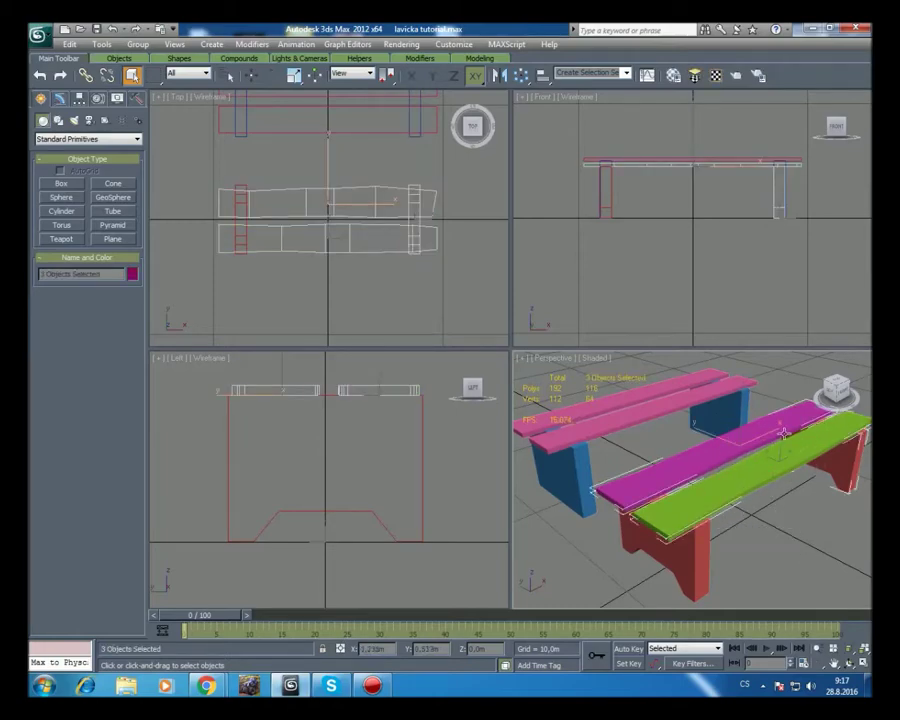
- Move the selected planks and leg up, back and further right
left_click(250, 77)
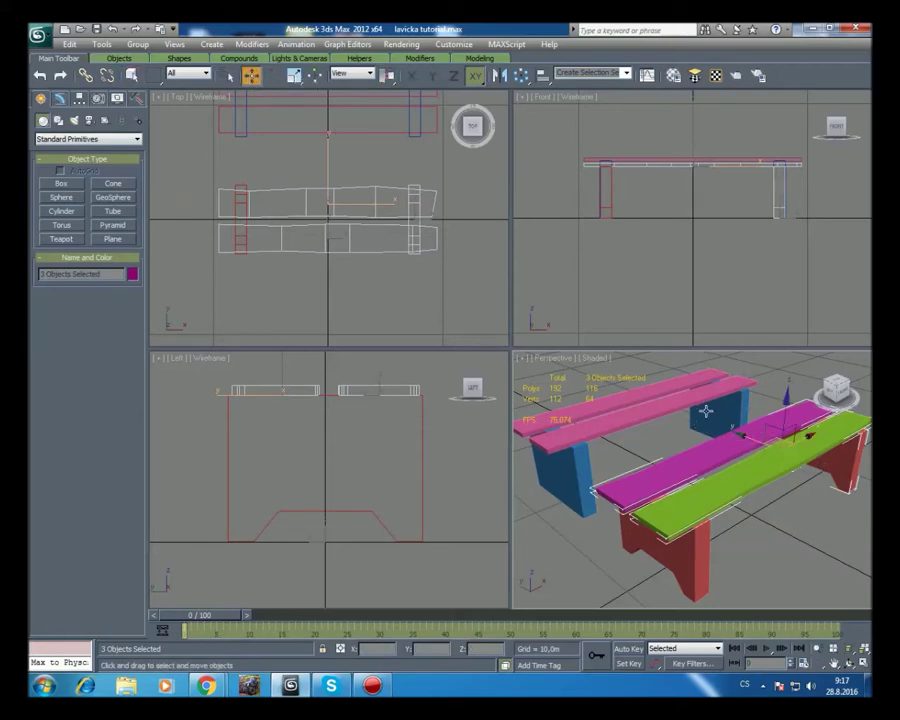
mouse_move(746, 436)
left_mouse_down()
mouse_move(741, 443)
mouse_move(755, 440)
left_mouse_up()
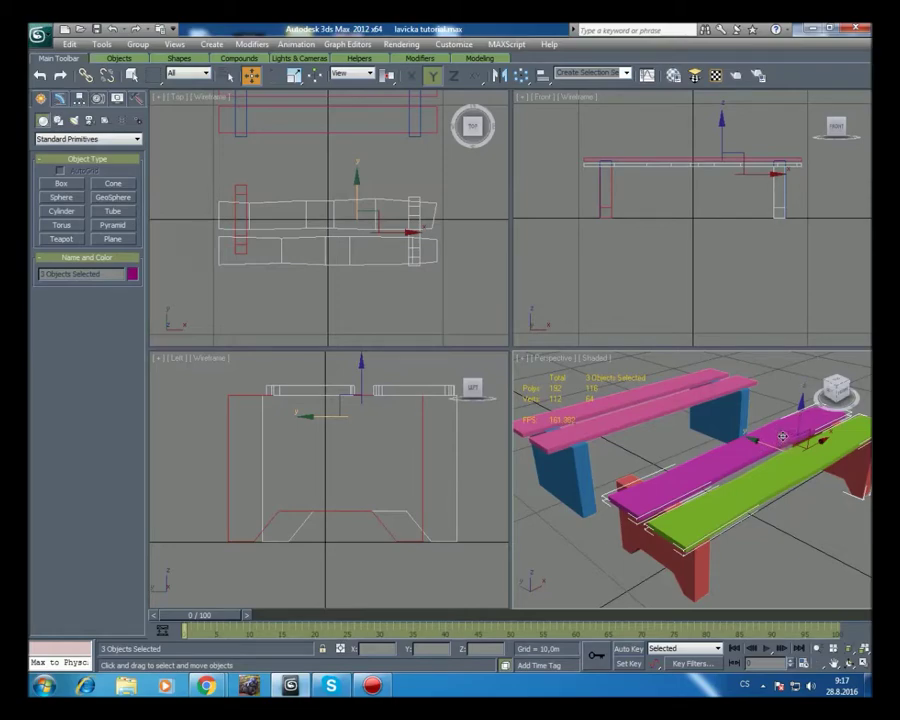
mouse_move(784, 437)
left_mouse_down()
mouse_move(748, 400)
mouse_move(744, 437)
left_mouse_up()
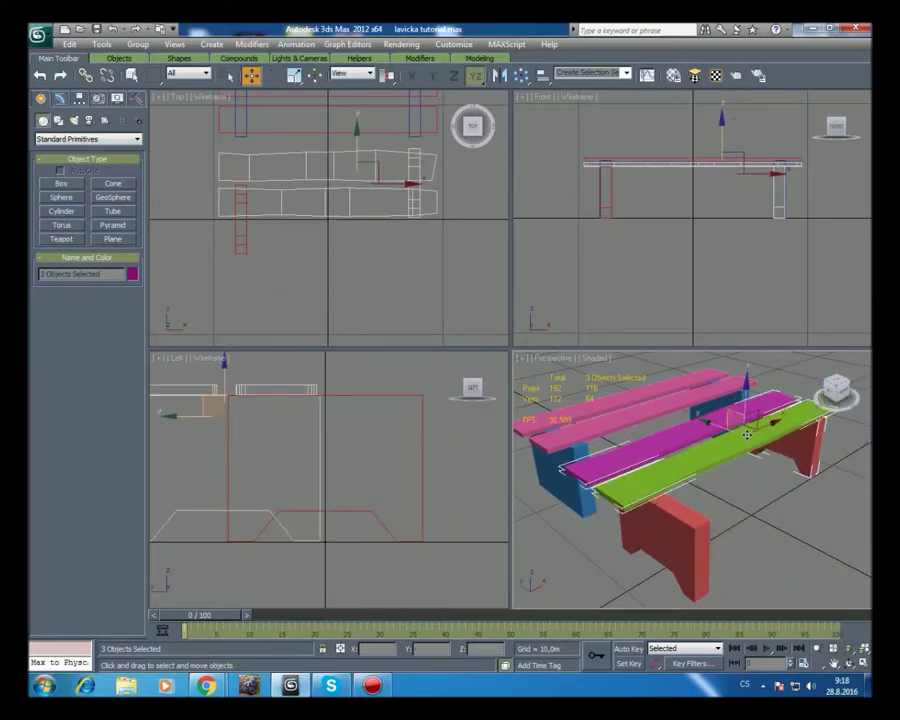
left_click_drag(757, 415, 815, 438)
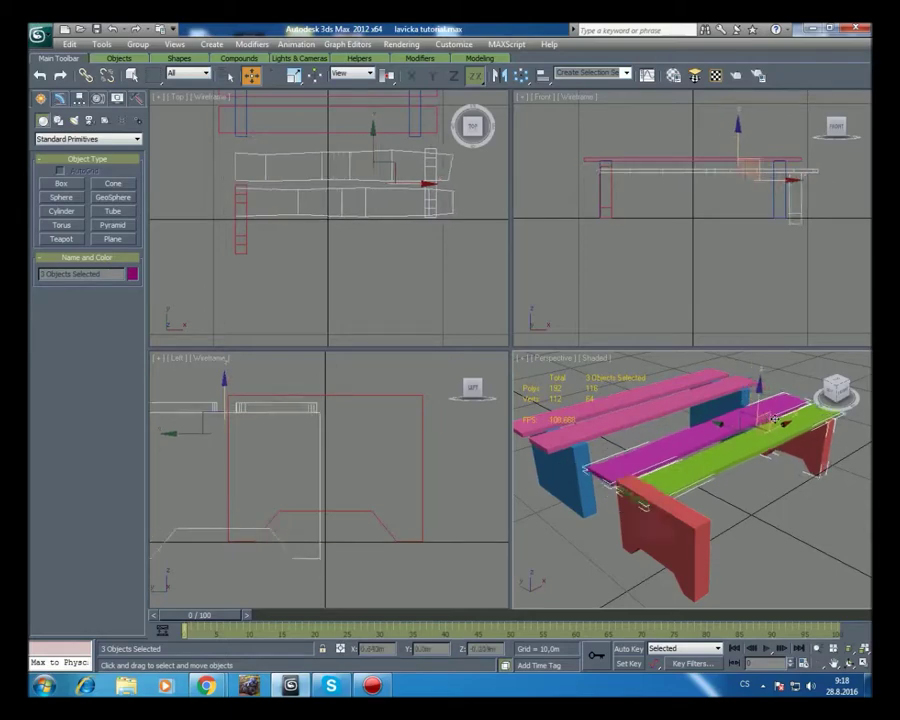
- Undo the trial moves via the Undo history and clear the selection
left_click(113, 29)
left_click(113, 29)
left_click(127, 29)
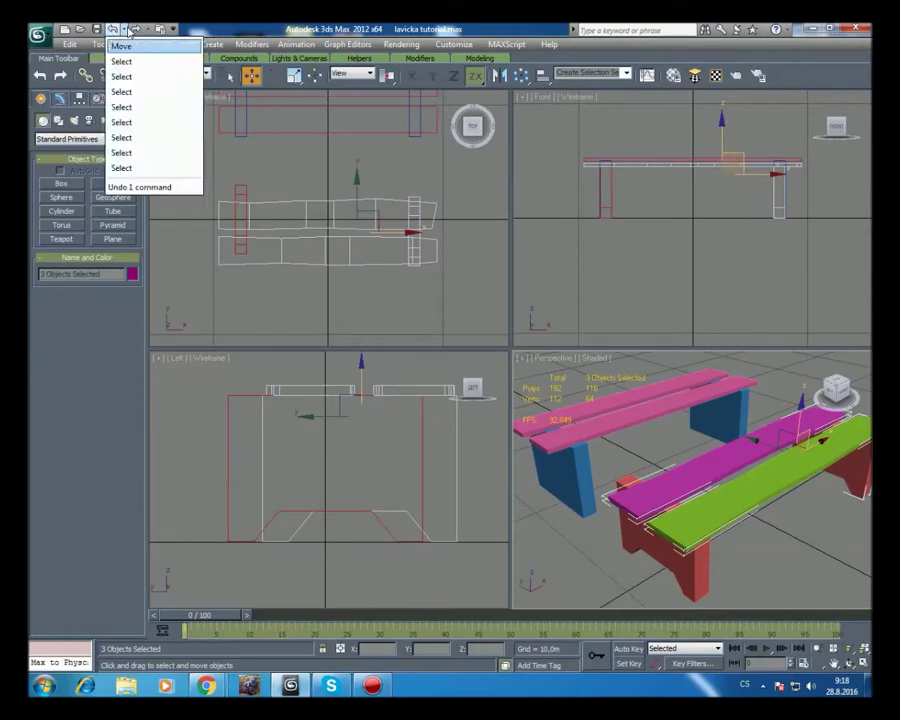
left_click(121, 46)
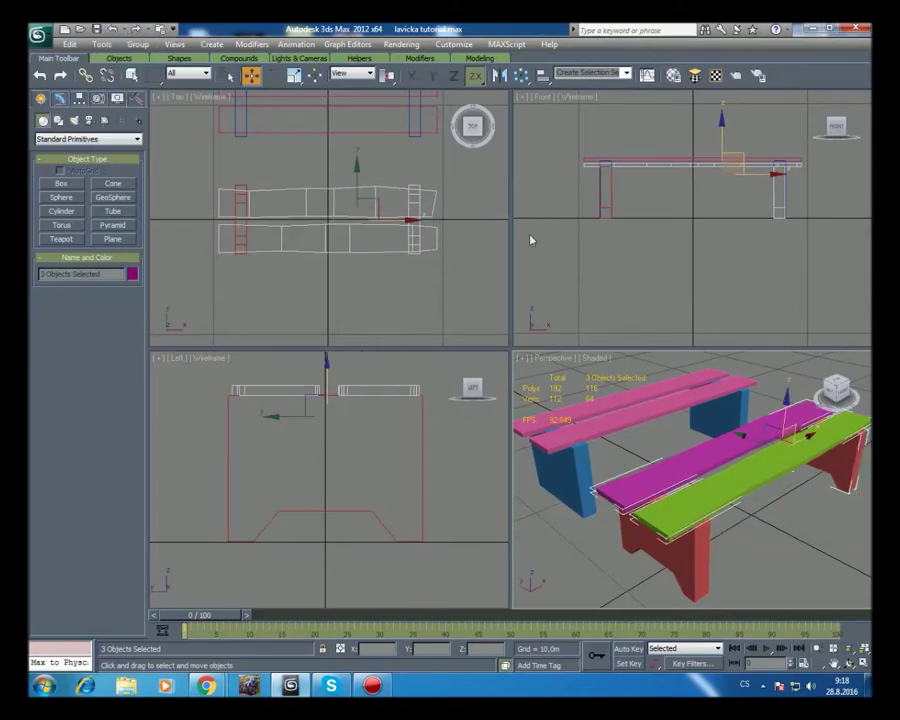
left_click(762, 528)
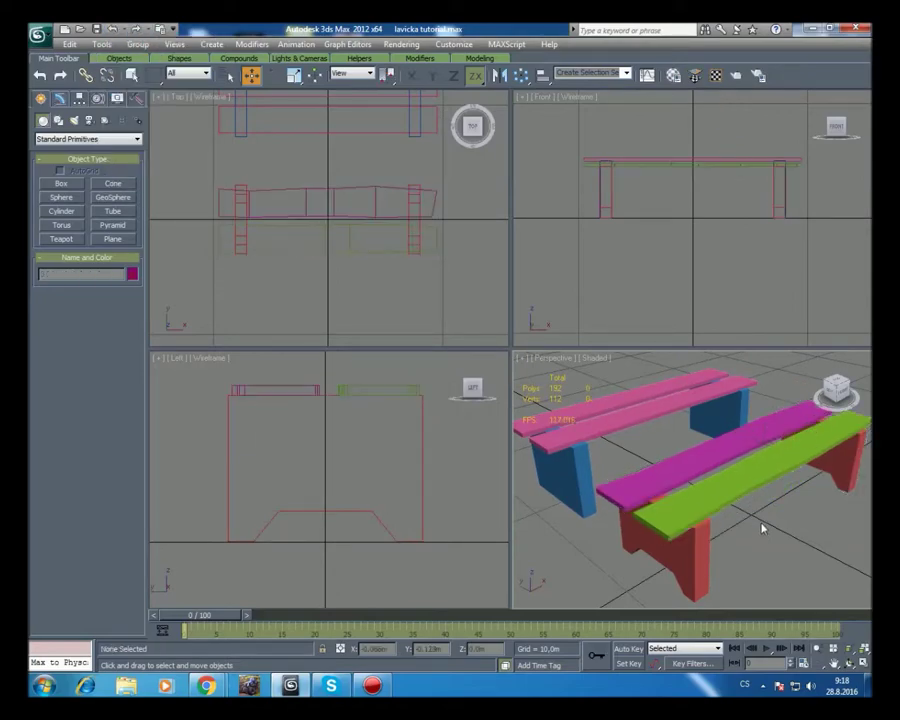
- Reselect the three front bench parts and lay them over the back bench
left_click(718, 453)
left_click_drag(740, 447, 650, 410)
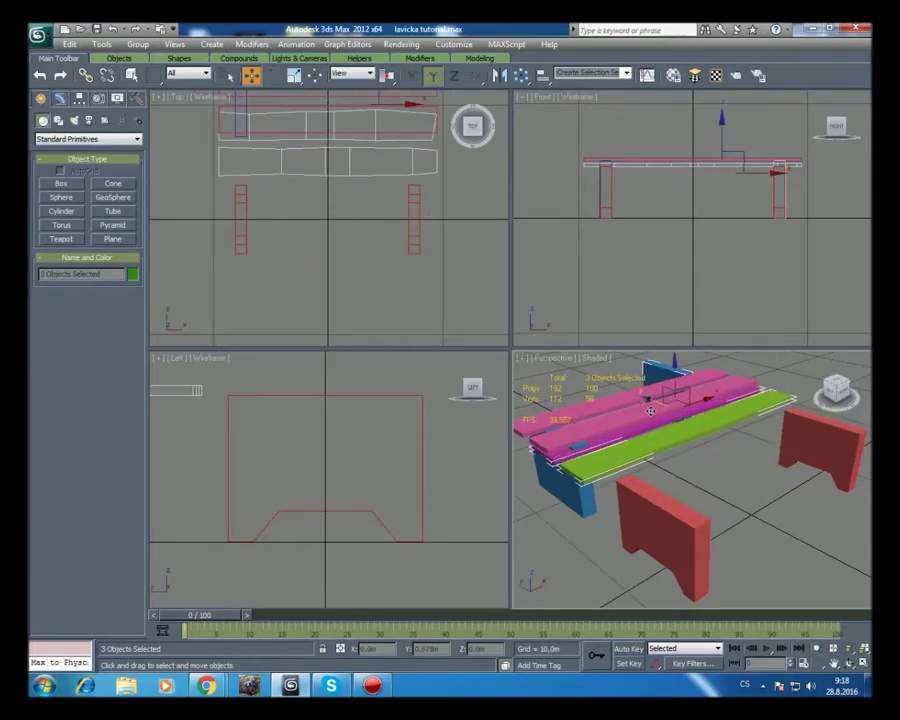
left_click_drag(380, 103, 357, 183)
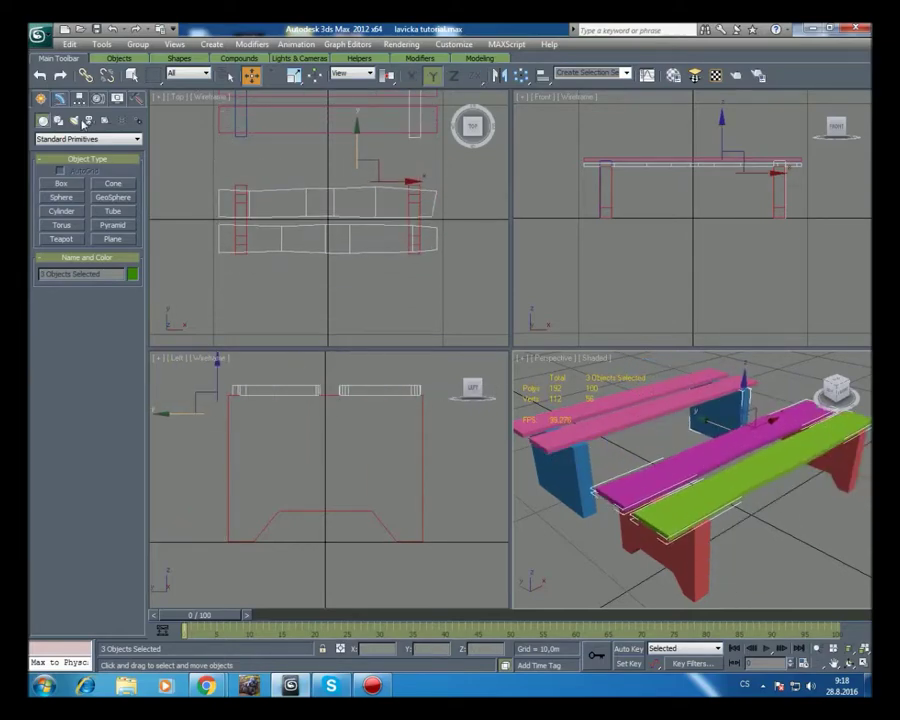
- Undo, move the back bench aside, and slide the two front planks off the red legs
left_click(113, 29)
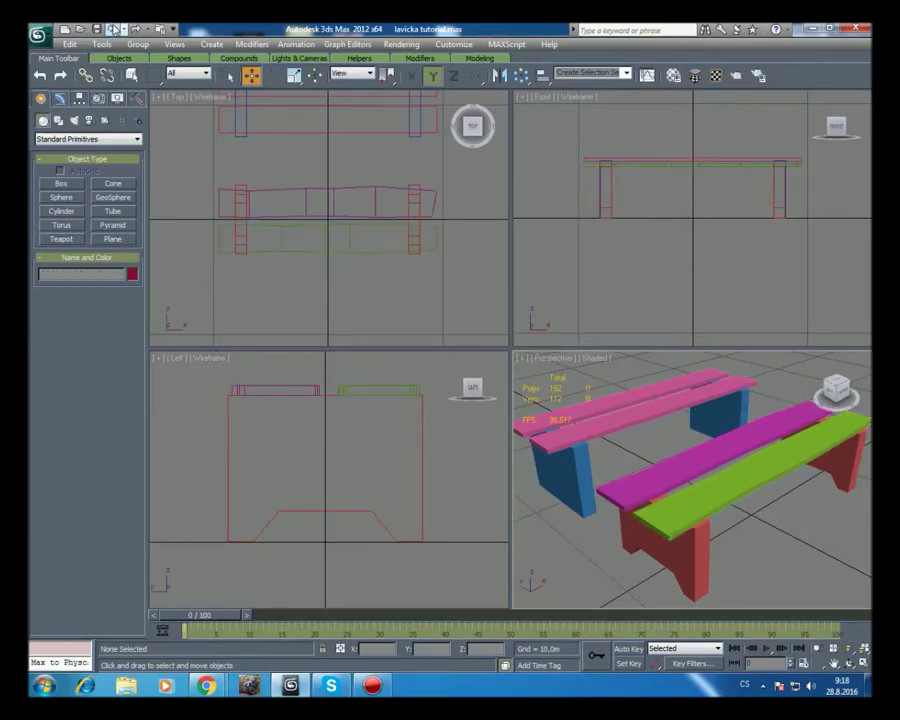
left_click(553, 505)
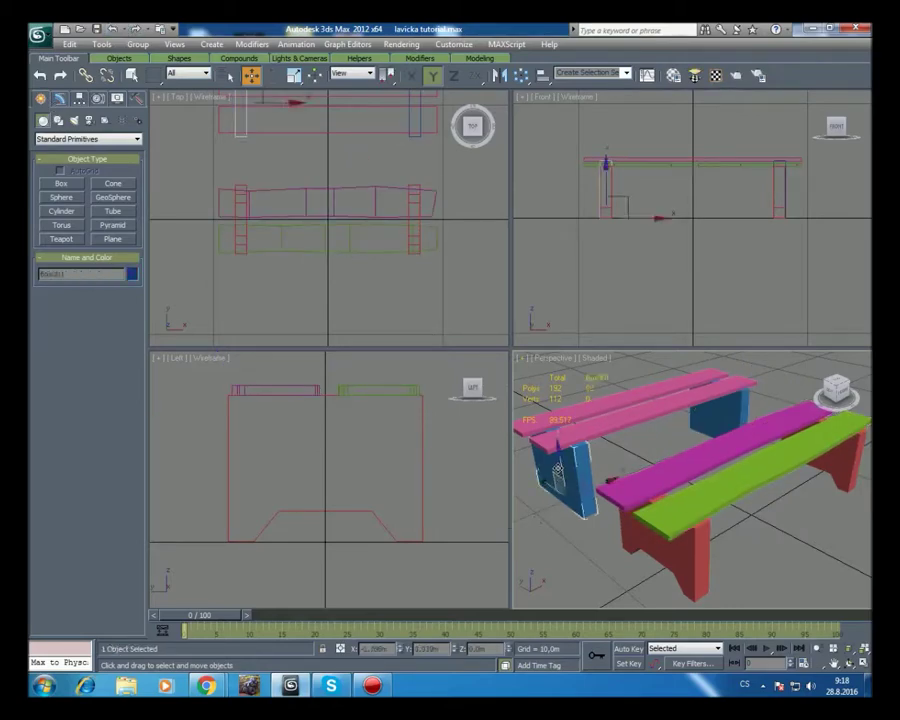
left_click(675, 383)
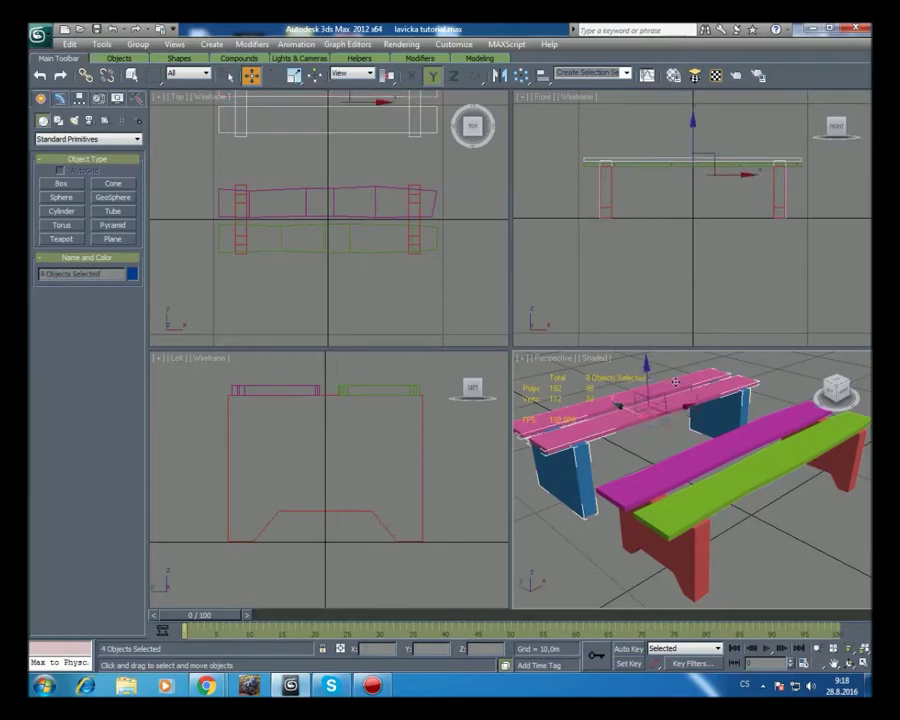
left_click_drag(621, 410, 684, 479)
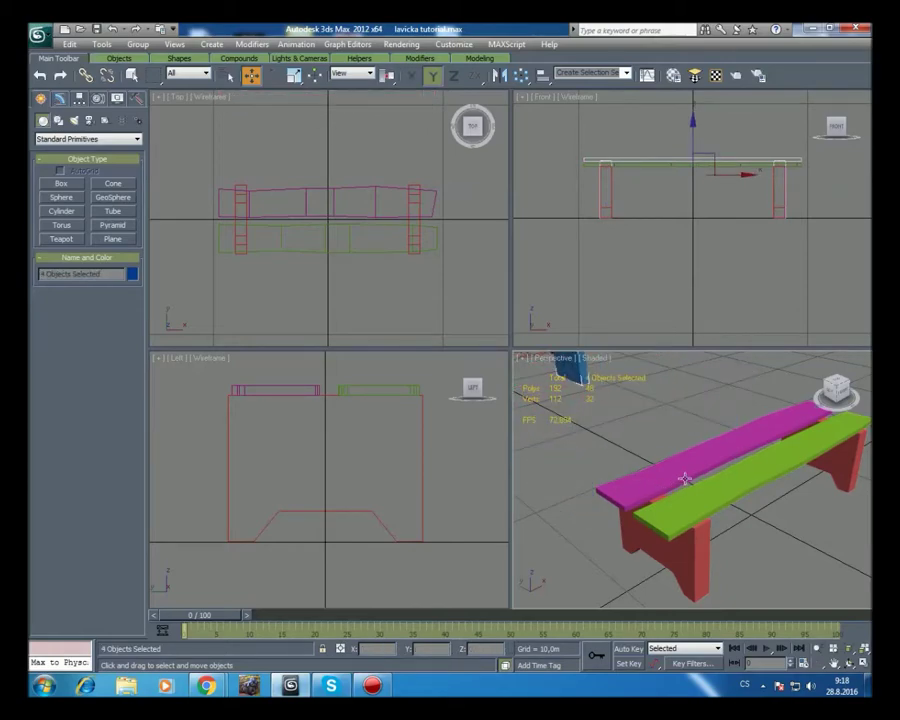
left_click(738, 472)
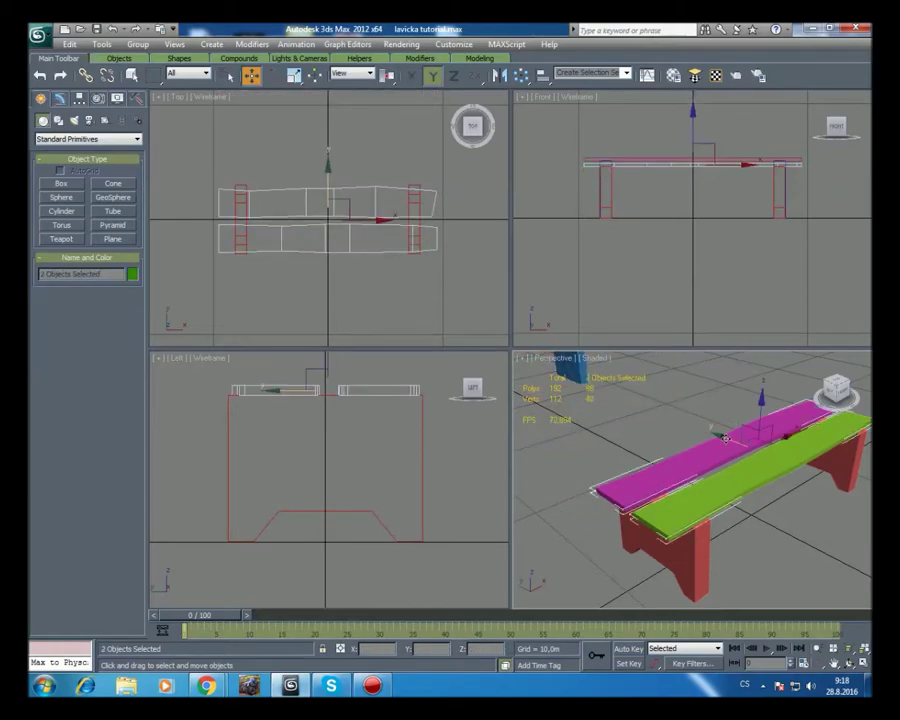
left_click_drag(725, 437, 612, 400)
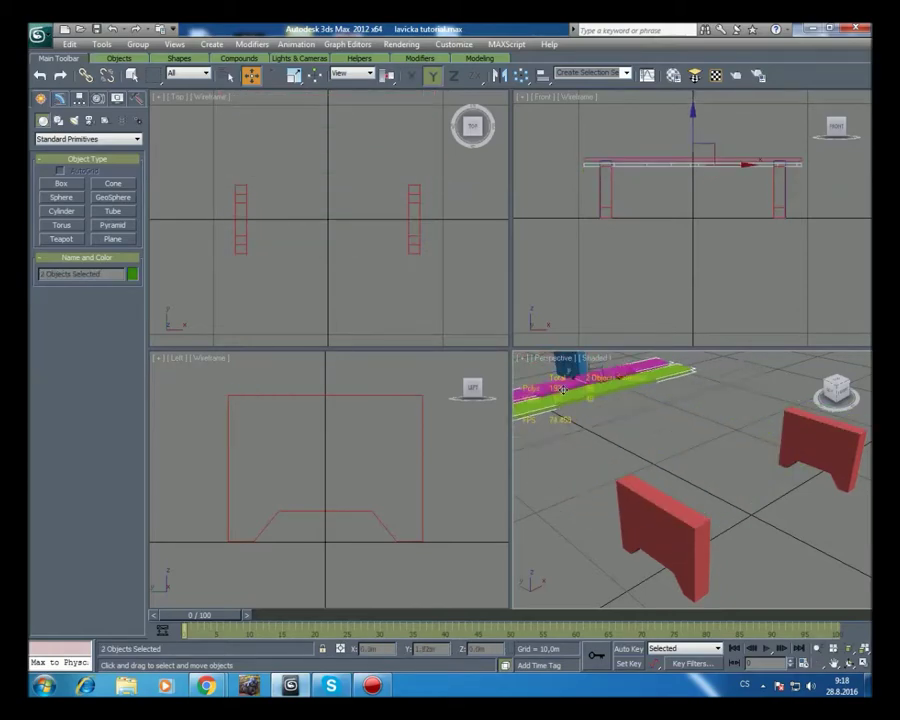
- Reframe the Perspective view and select the near red leg Box002 with Select and Move
left_click(834, 662)
left_click_drag(773, 484, 733, 482)
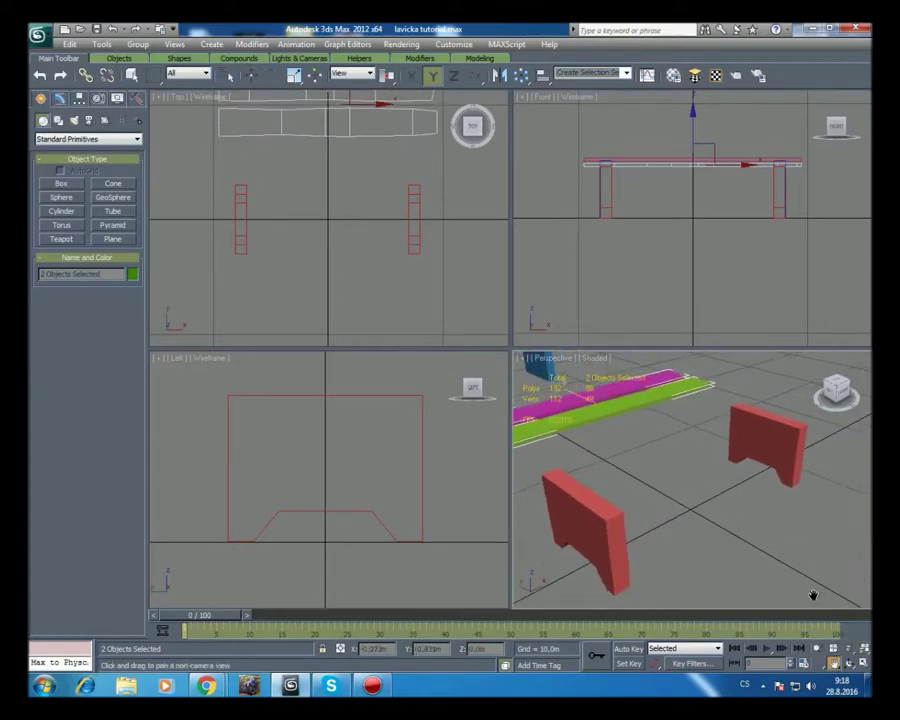
key("ctrl+r")
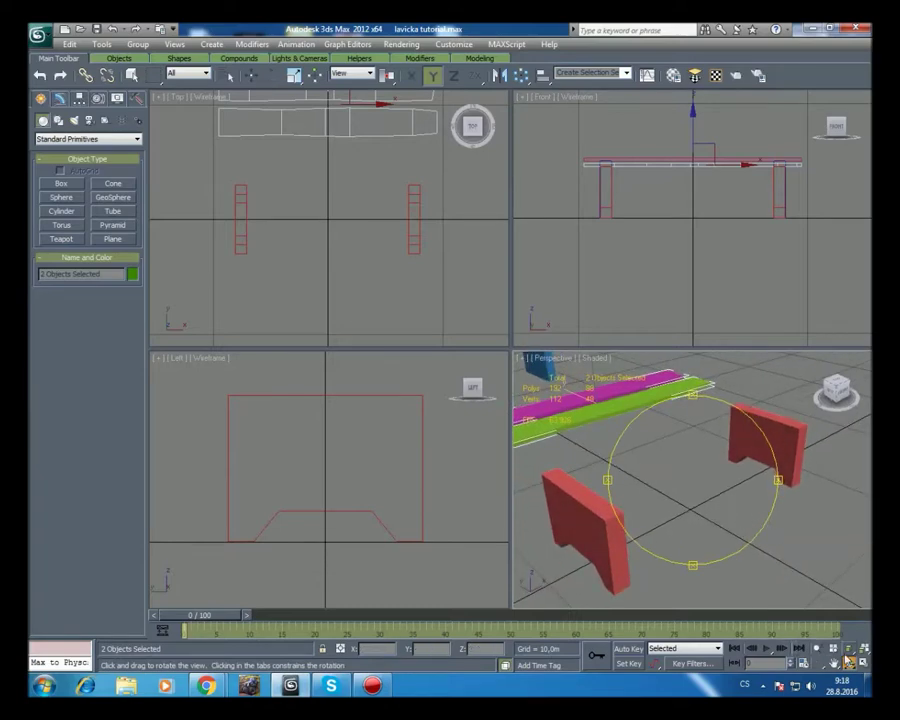
left_click(834, 662)
left_click_drag(690, 505, 707, 502)
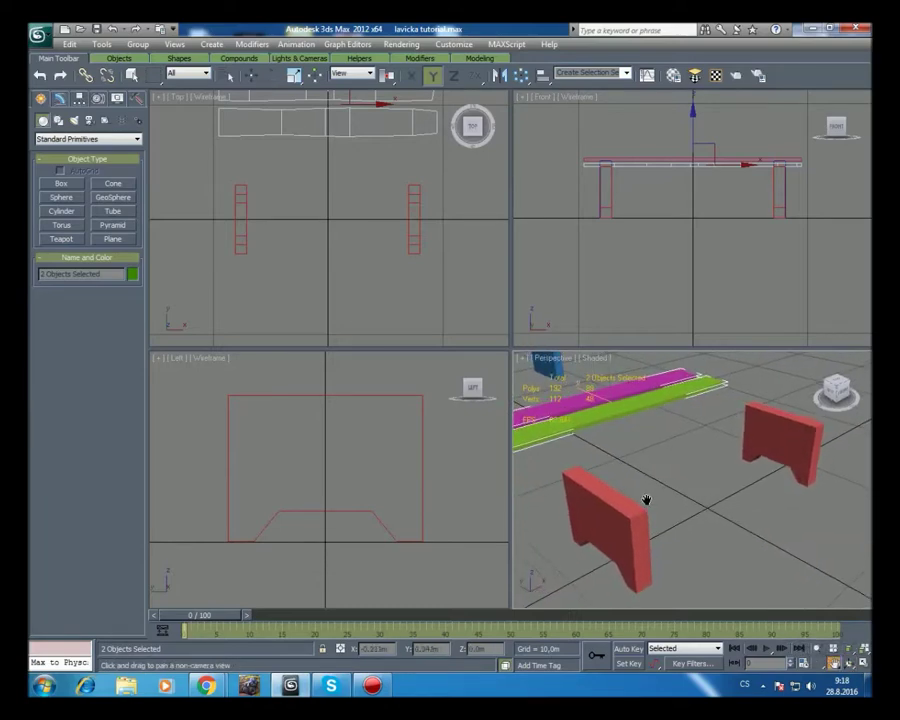
key("w")
left_click(605, 516)
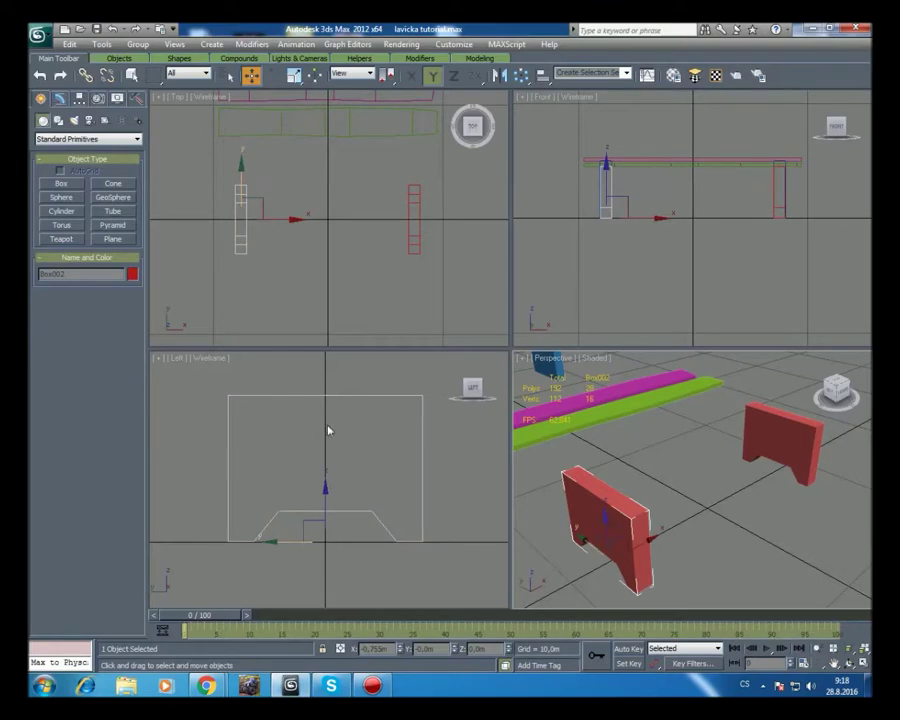
- Show Box002's ProCutter modifier stack in the Modify panel and pan the view
left_click(59, 98)
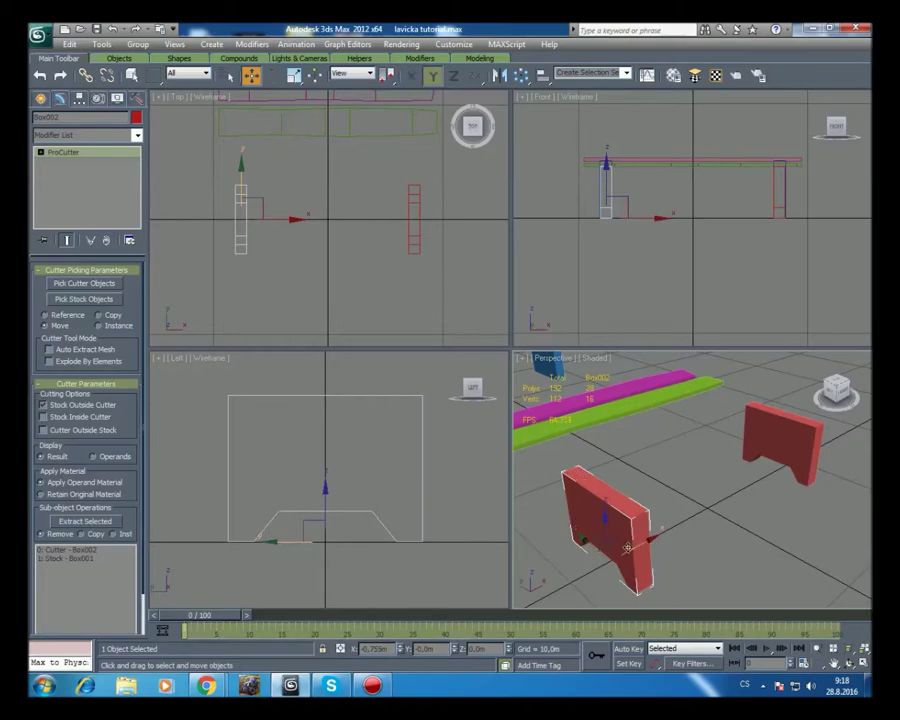
right_click(71, 195)
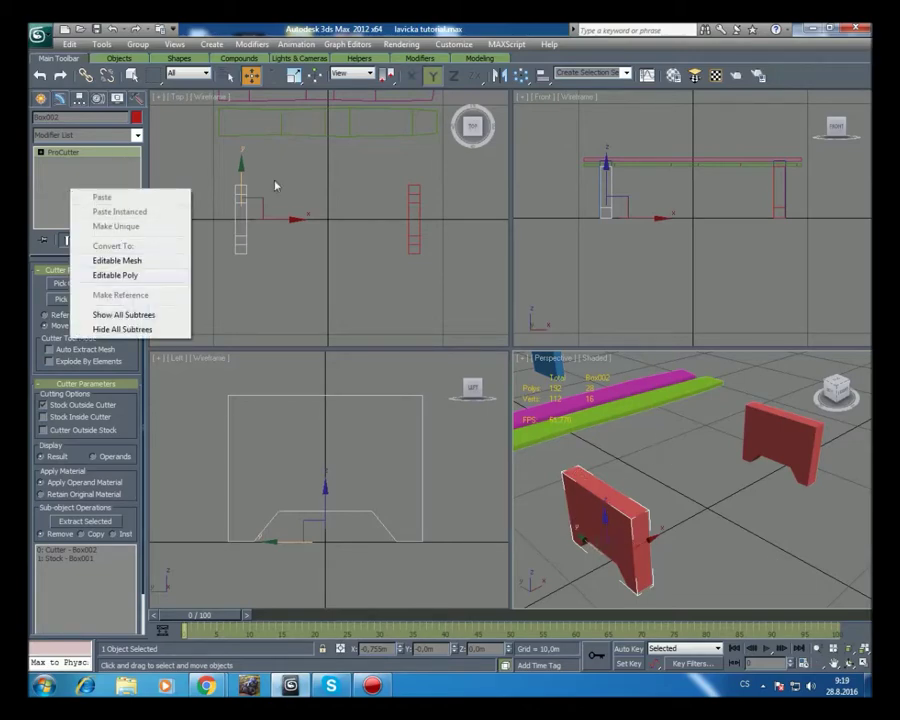
left_click(46, 176)
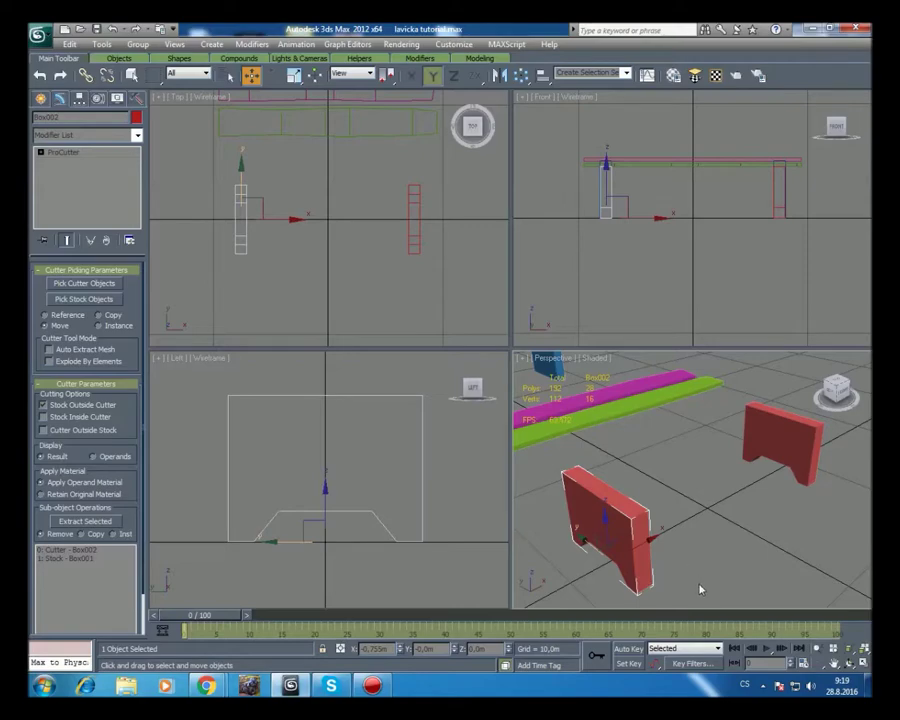
left_click(834, 663)
left_click_drag(784, 569, 740, 519)
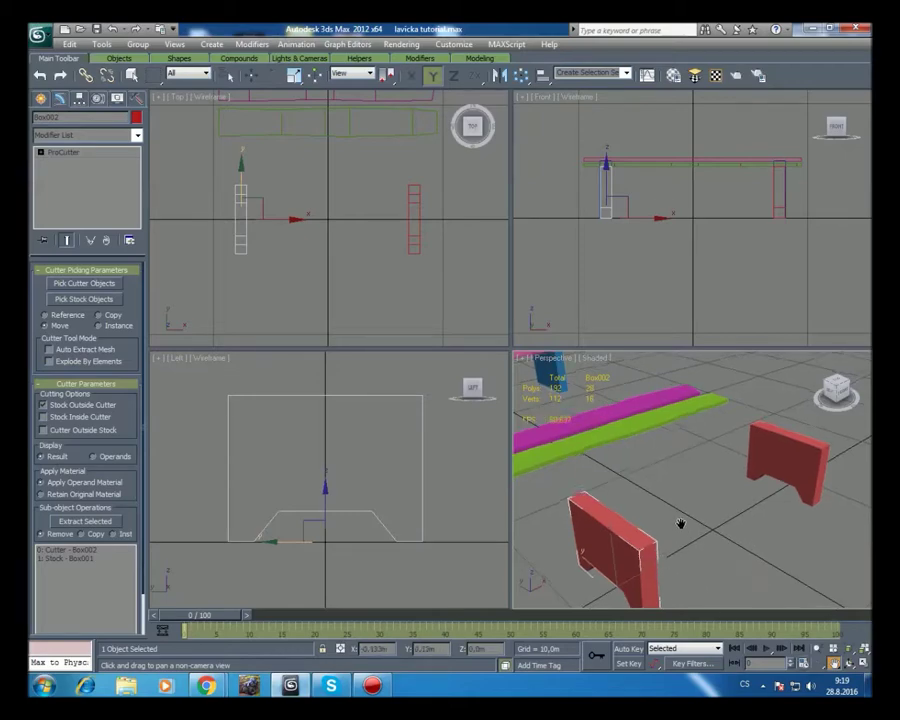
left_click_drag(681, 524, 678, 520)
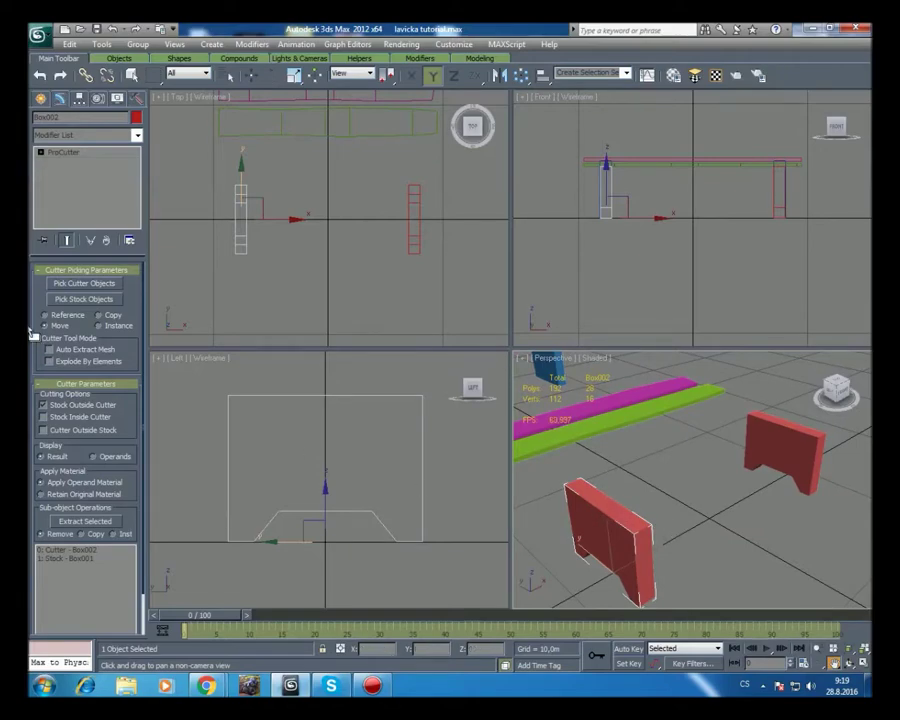
- Add an Edit Mesh modifier to the near red leg
left_click(137, 134)
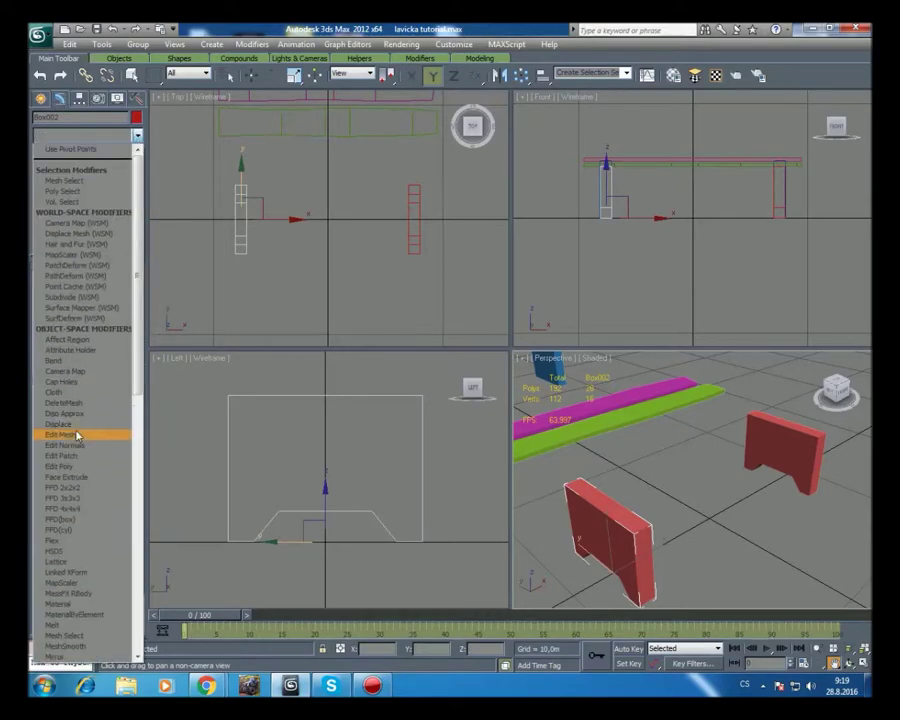
left_click(138, 134)
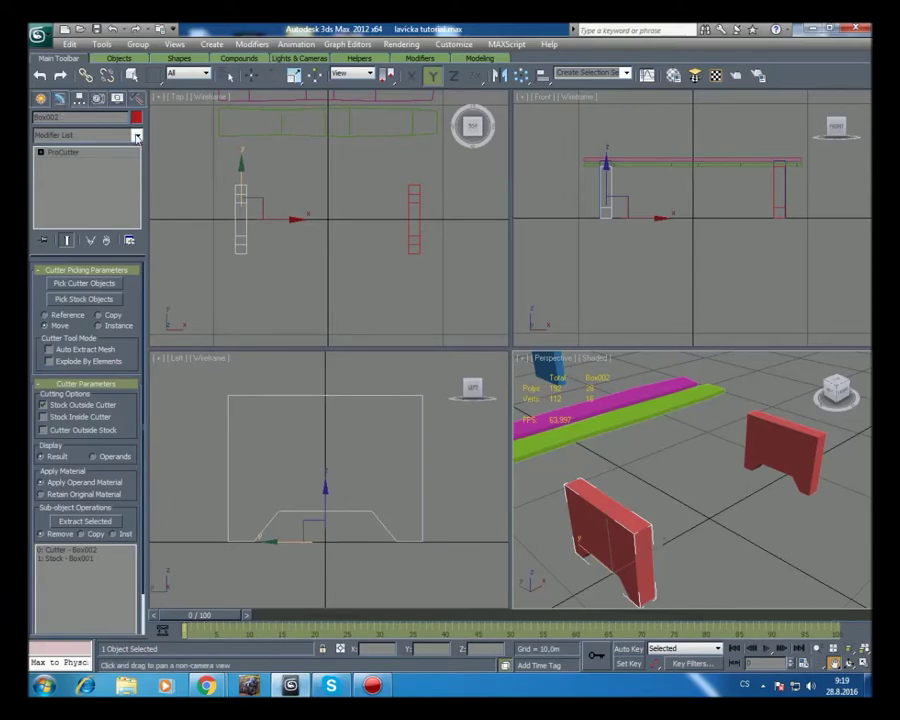
left_click(137, 136)
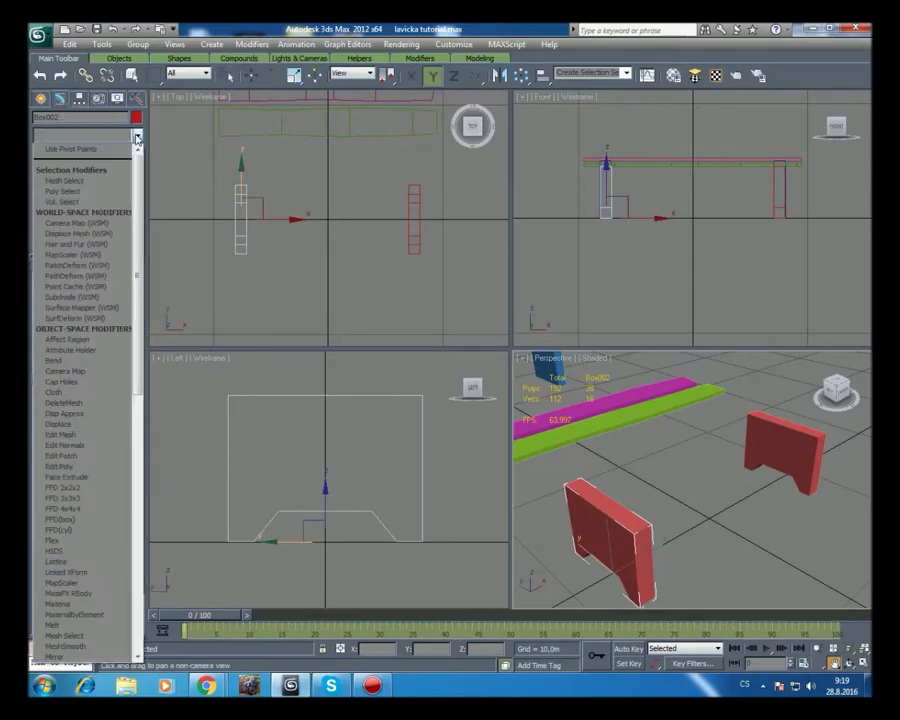
left_click(57, 436)
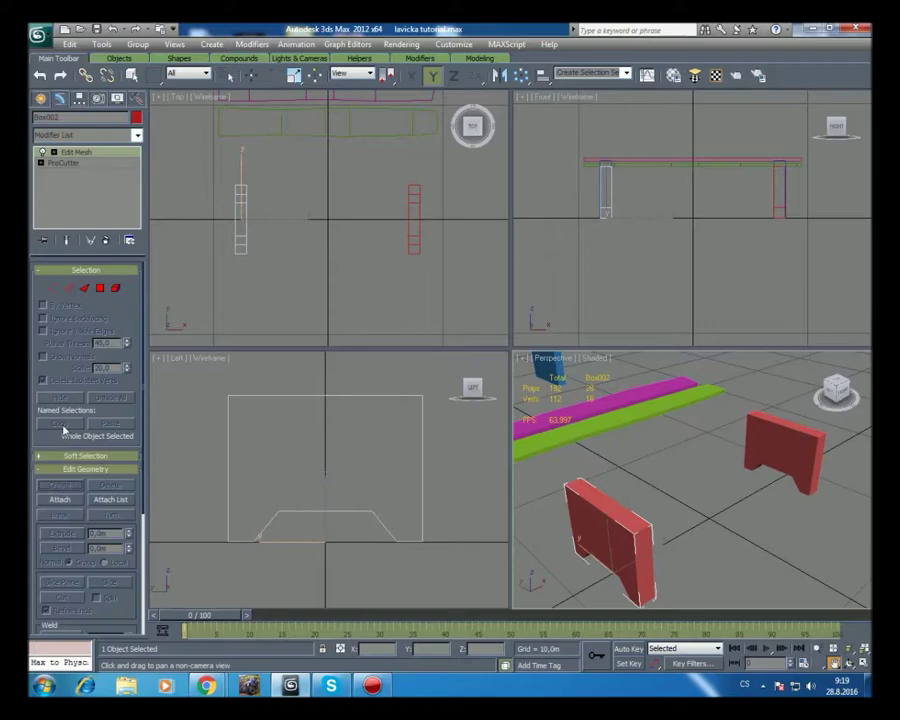
- Select the leg's top face and extrude it upward, checking the result from other angles
left_click(100, 288)
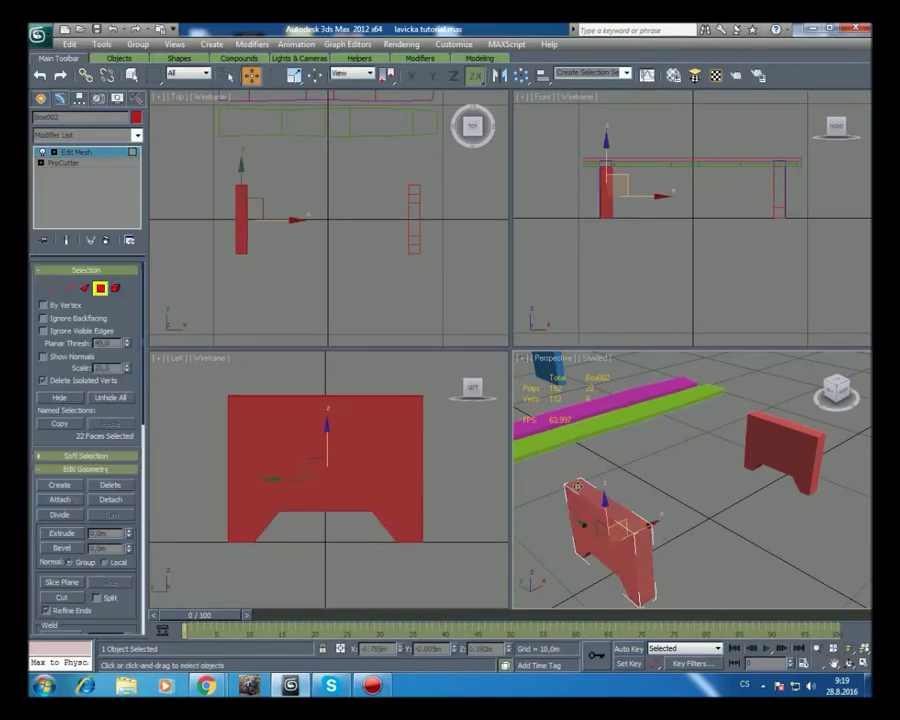
left_click_drag(578, 487, 581, 488)
key("ctrl+z")
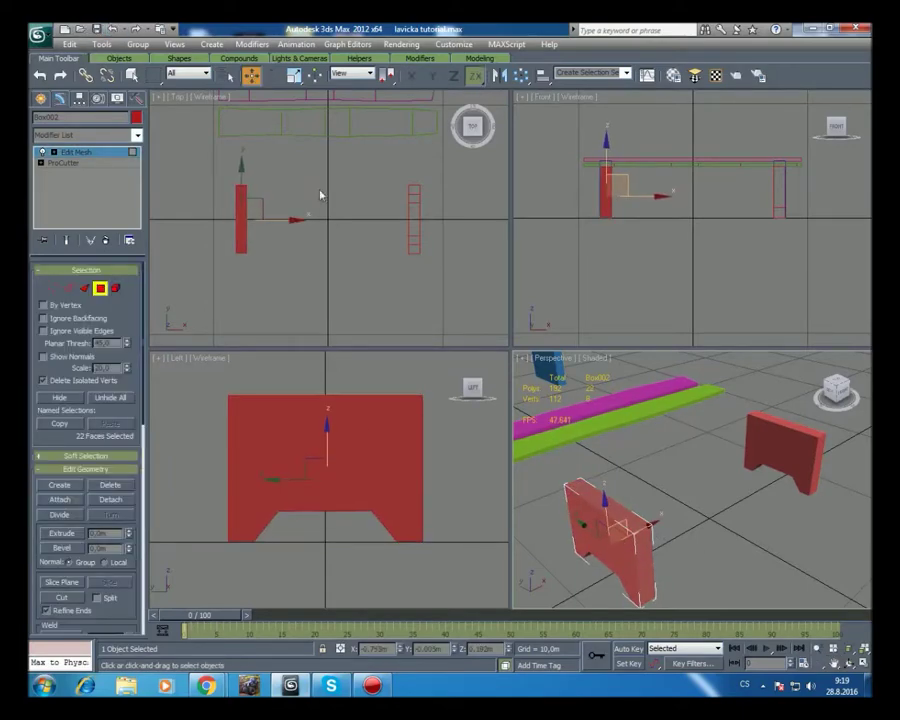
left_click(591, 497)
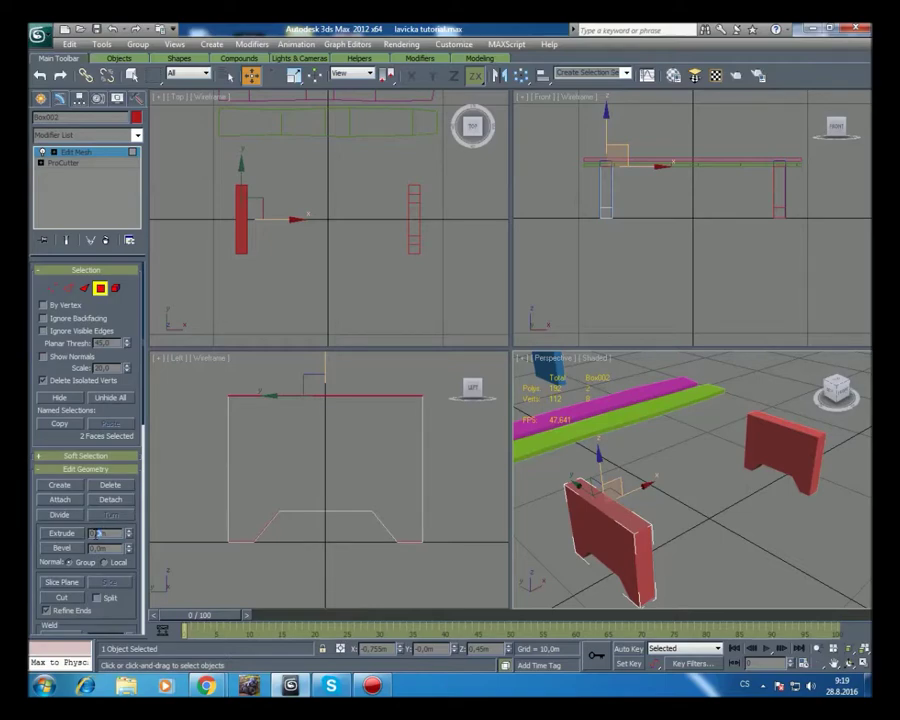
left_click(62, 535)
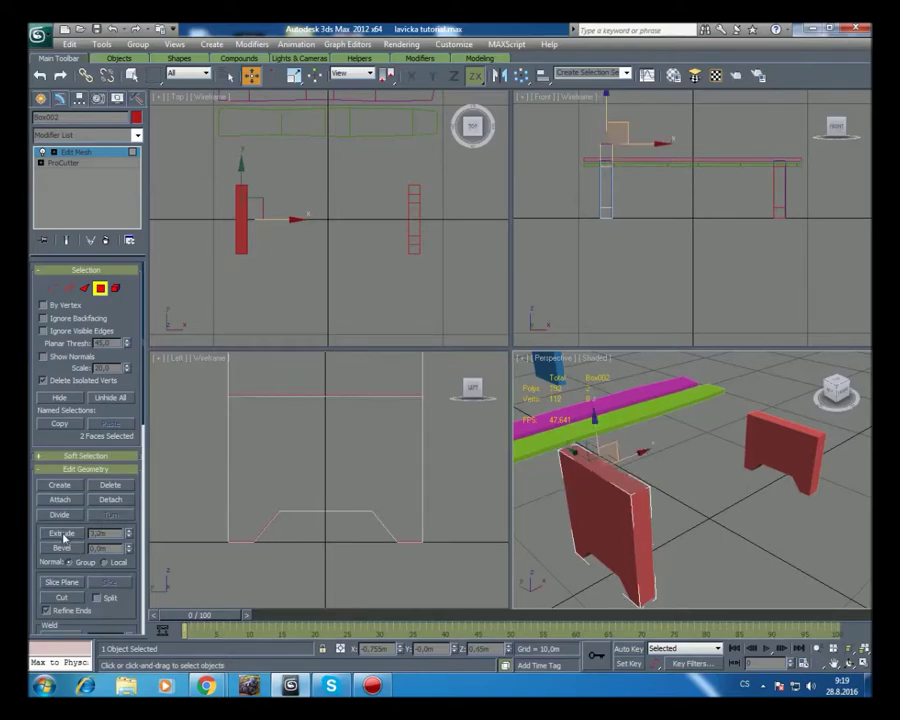
left_click(849, 663)
left_click_drag(676, 512, 690, 506)
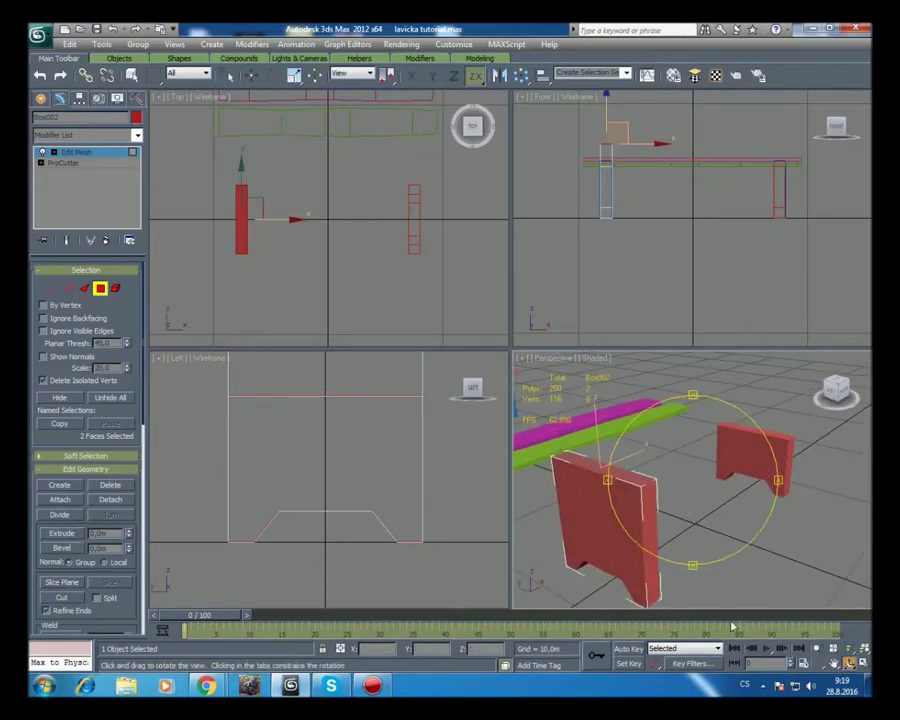
left_click(833, 663)
left_click_drag(295, 424, 280, 510)
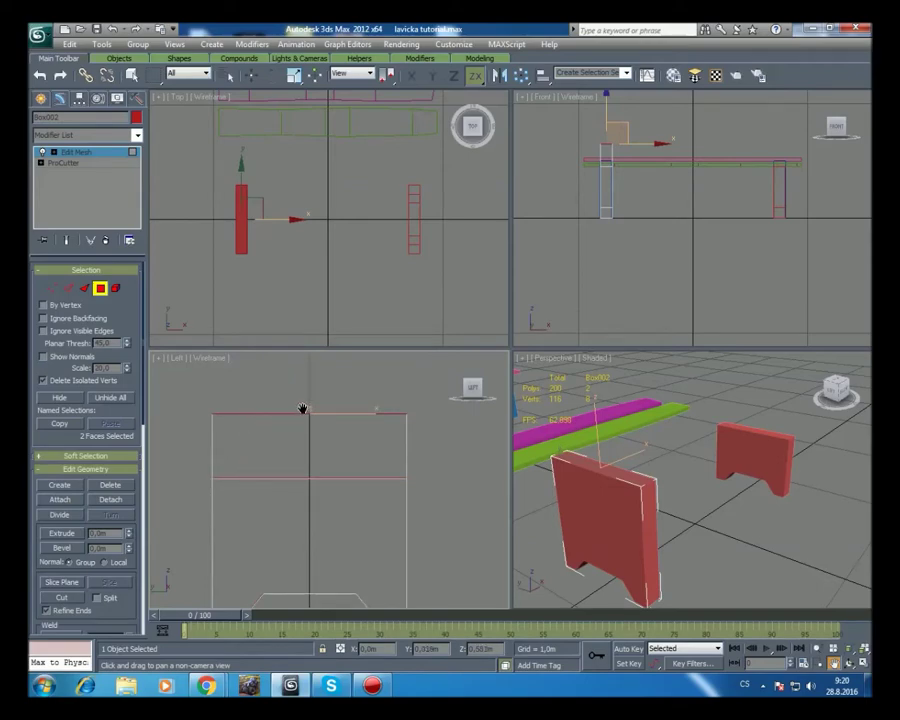
- Move the leg's top corner vertices to slant its top
left_click(52, 288)
key("w")
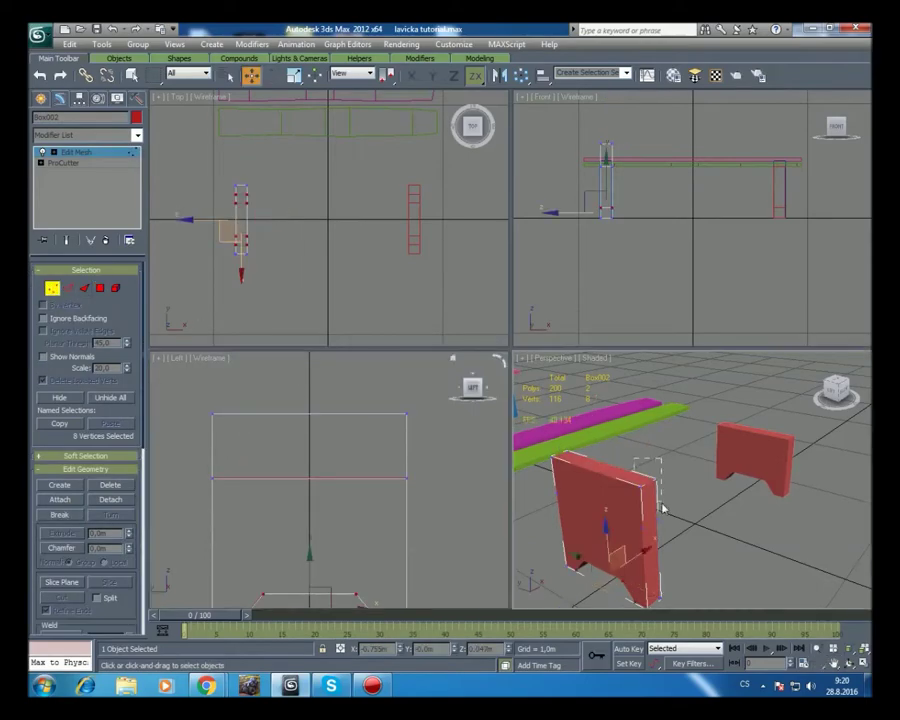
left_click_drag(662, 510, 660, 506)
left_click_drag(648, 455, 646, 470)
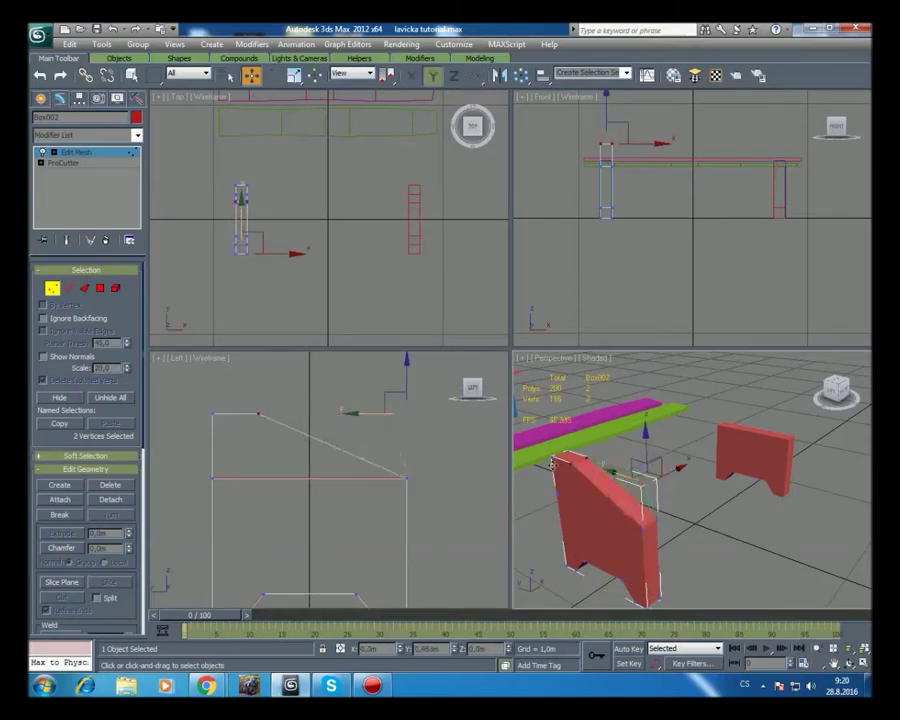
left_click_drag(258, 412, 268, 412)
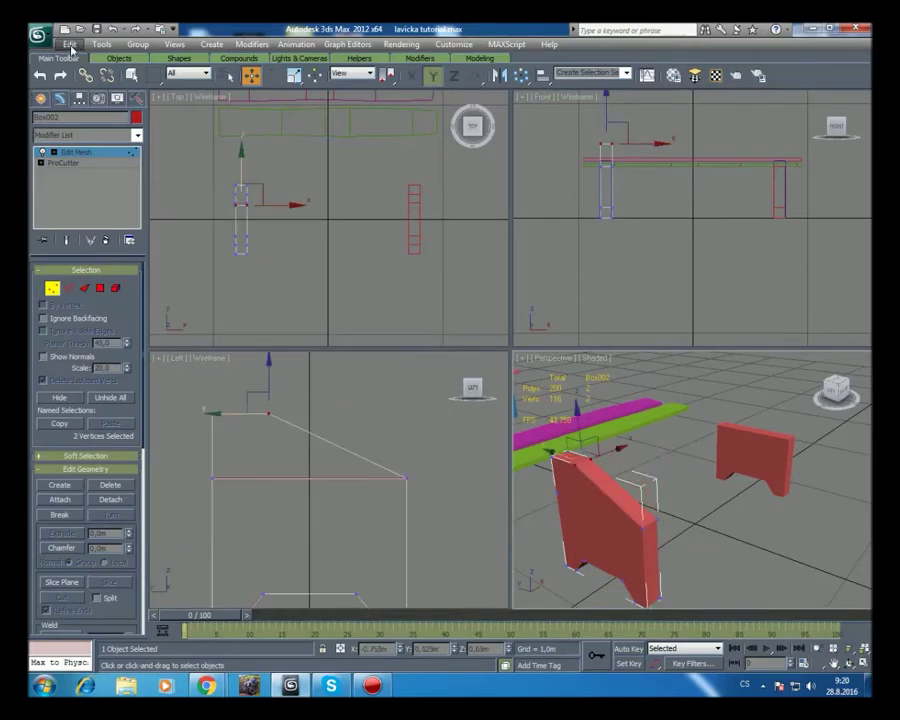
- Undo the vertex edits and the extrusion, then orbit and pan the Perspective view
left_click(113, 29)
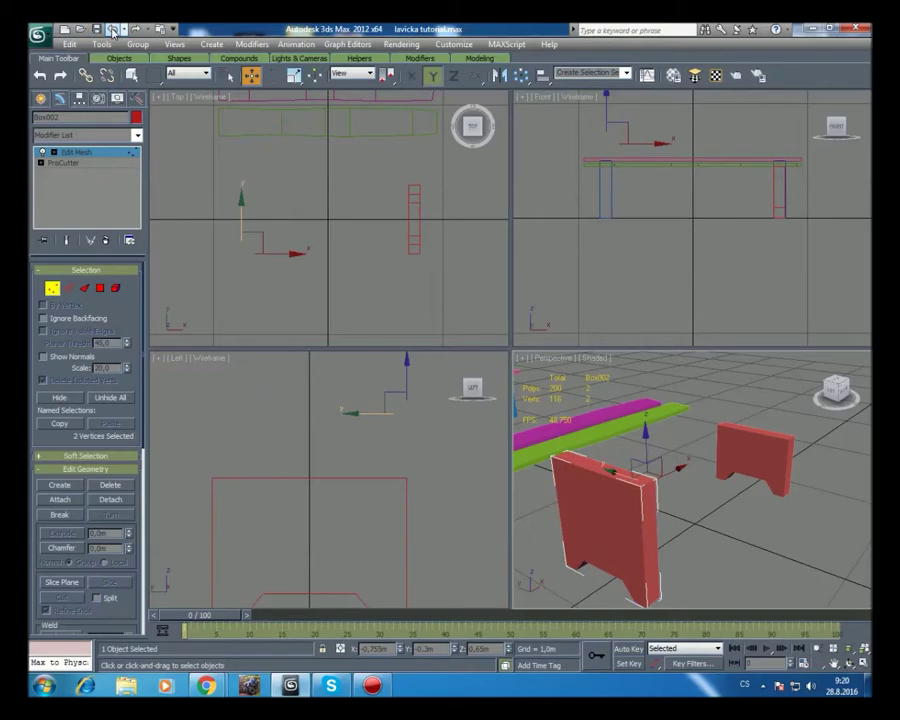
left_click(113, 29)
left_click(113, 29)
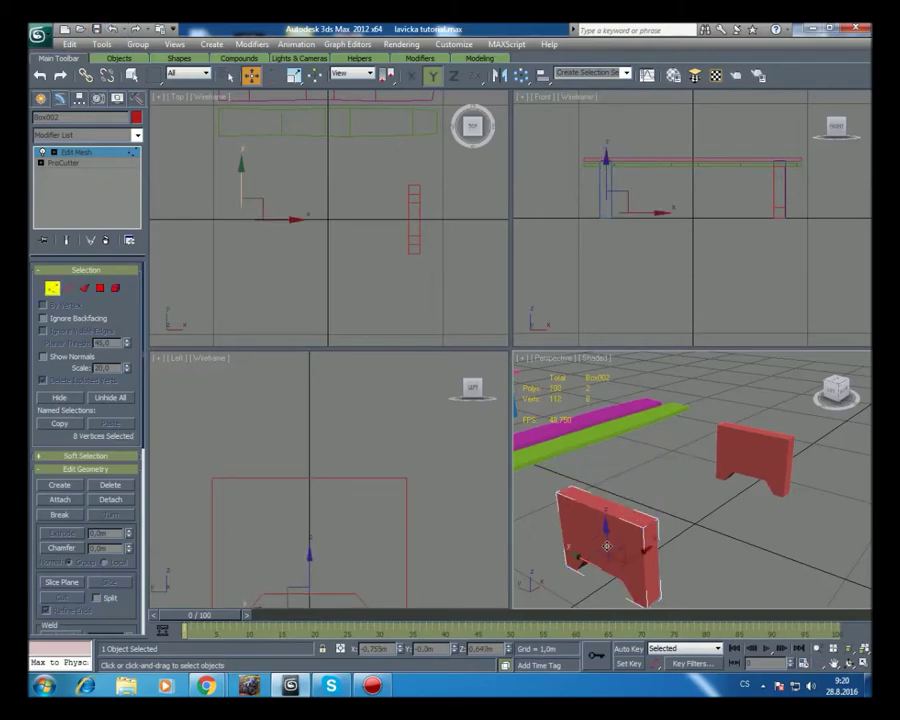
key("ctrl+r")
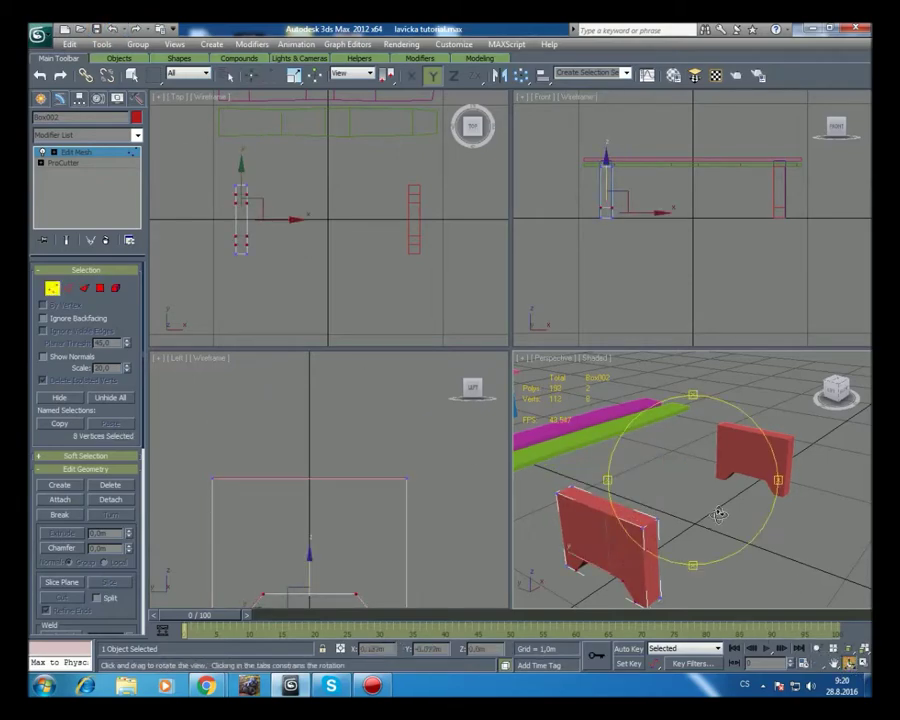
left_click_drag(719, 514, 645, 504)
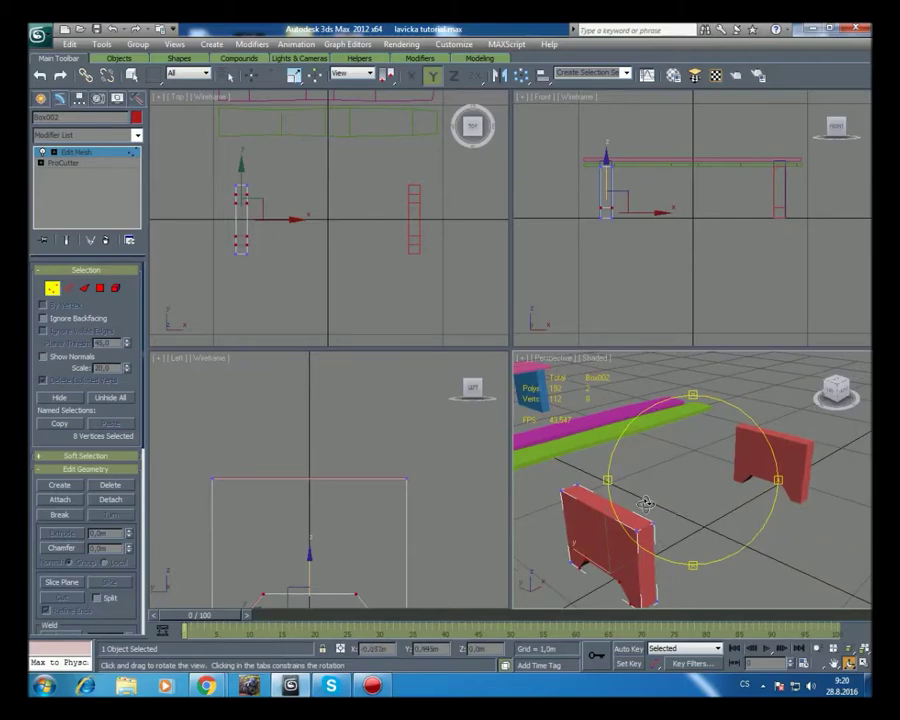
key("ctrl+p")
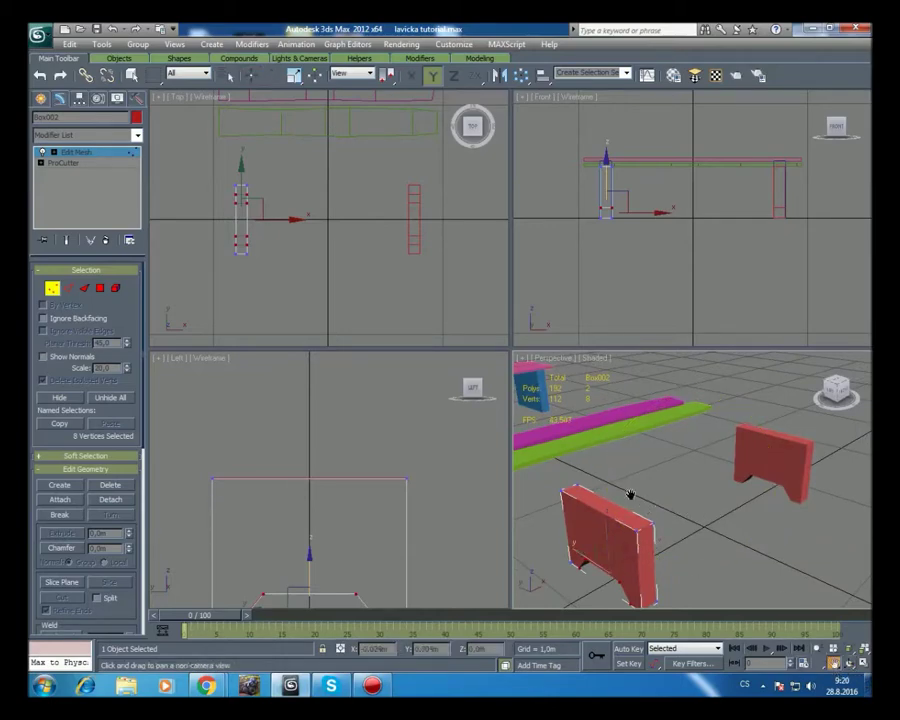
mouse_move(630, 494)
left_mouse_down()
mouse_move(684, 515)
mouse_move(669, 488)
left_mouse_up()
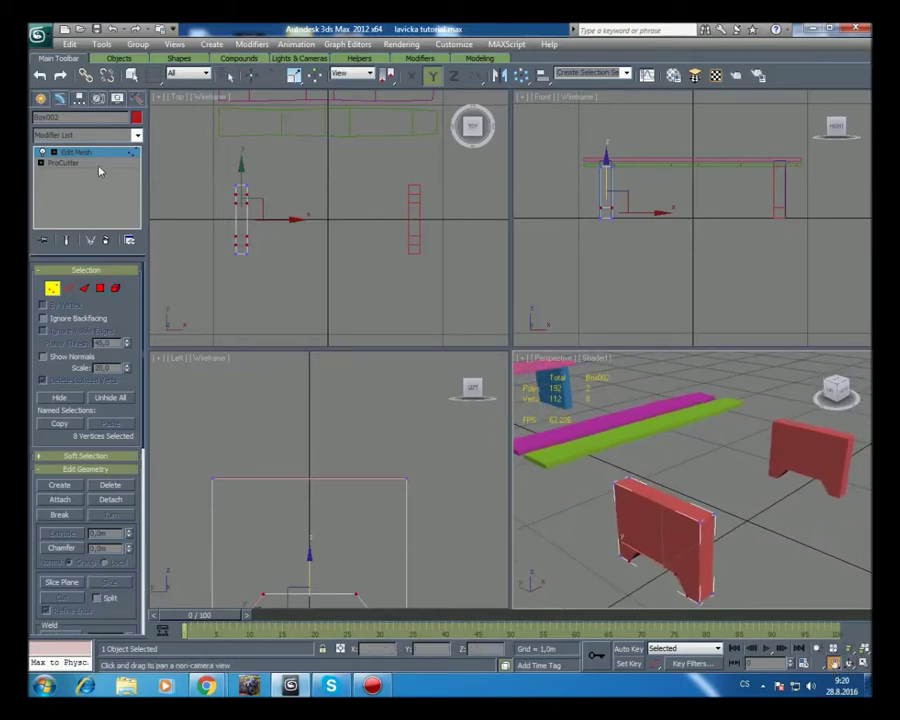
- Add Edit Poly to Box002 and select the red leg's top edge in Edge mode
left_click(137, 135)
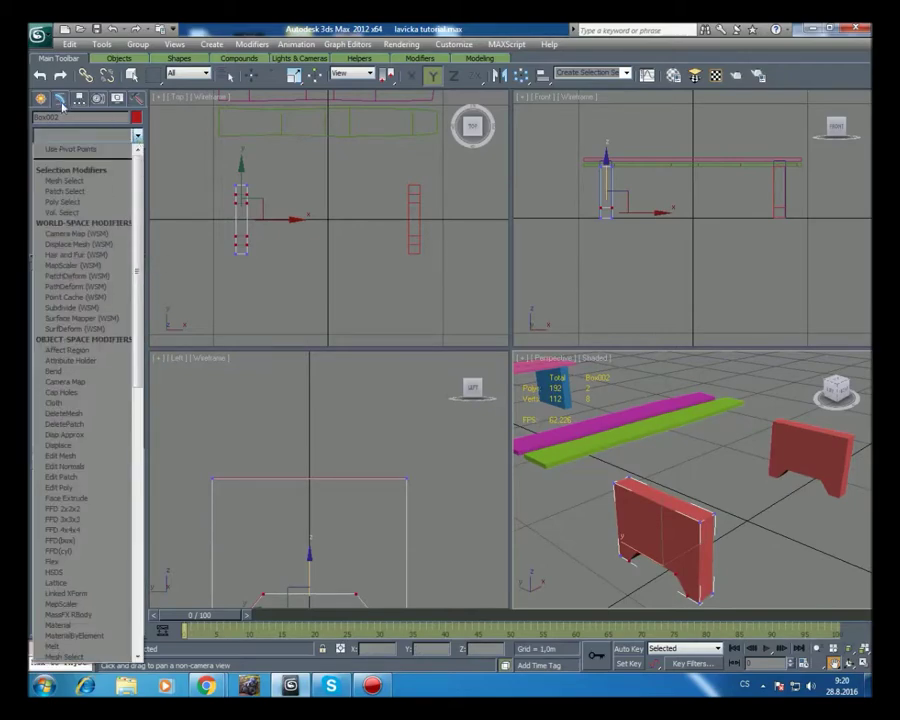
left_click(74, 488)
key("w")
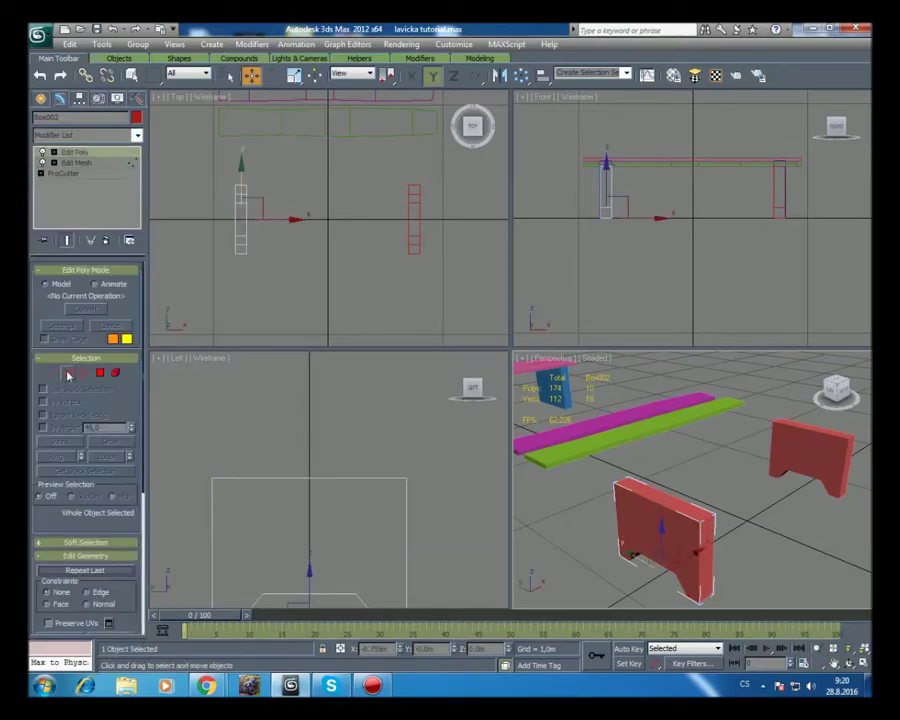
left_click(68, 373)
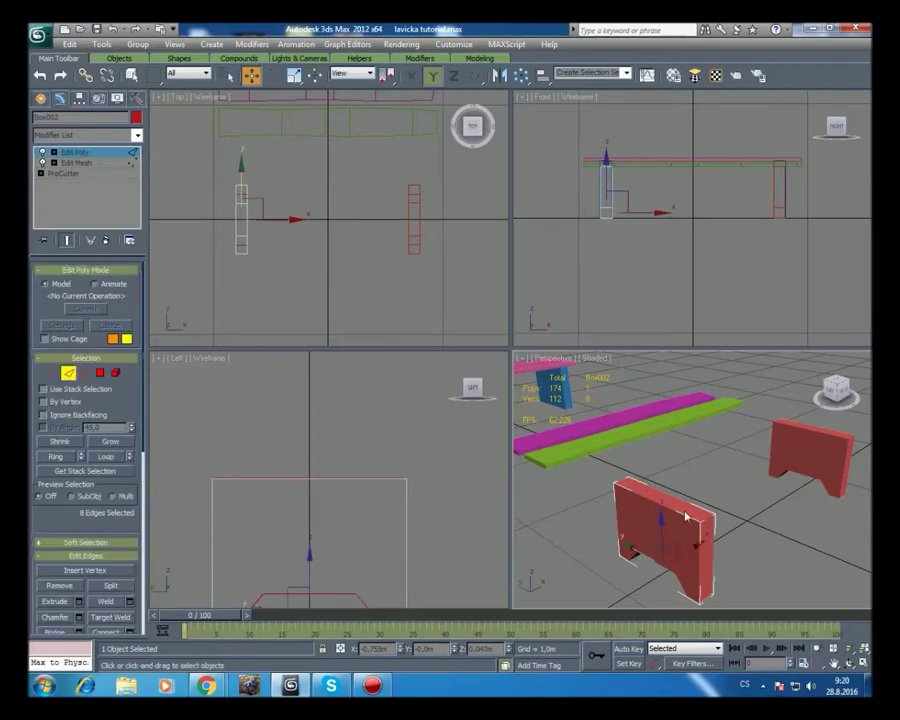
left_click(643, 495)
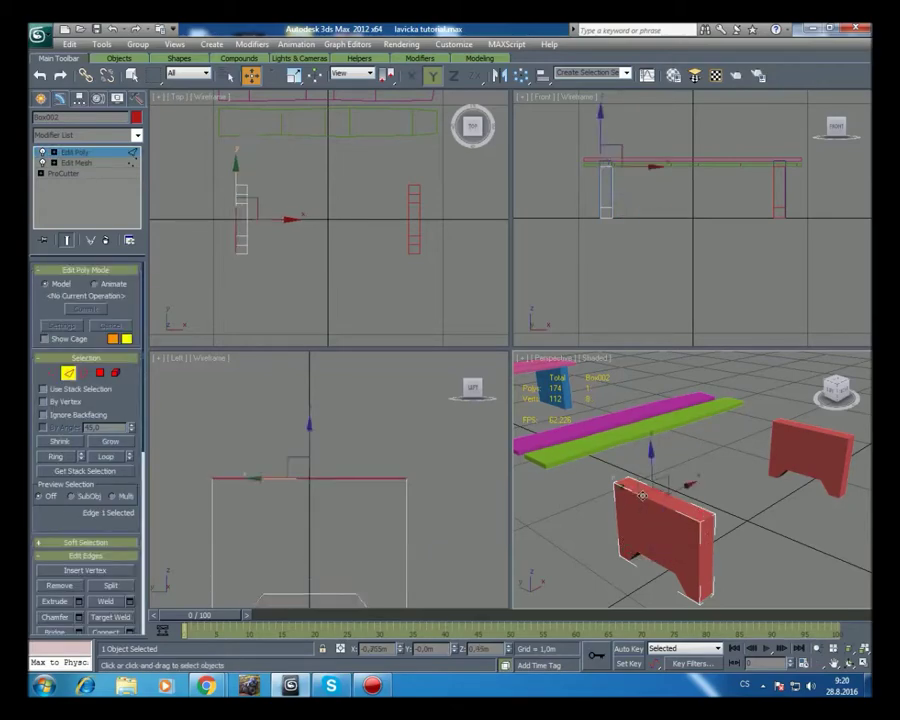
- Switch the Perspective view from Realistic to Shaded display, clearing the edge selection
left_click(588, 359)
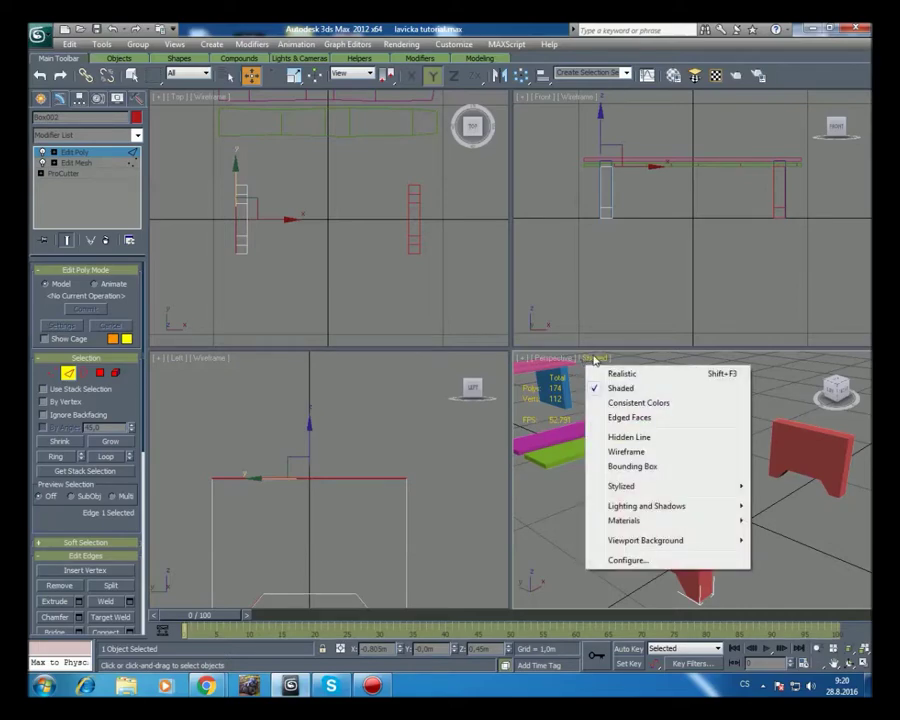
left_click(604, 376)
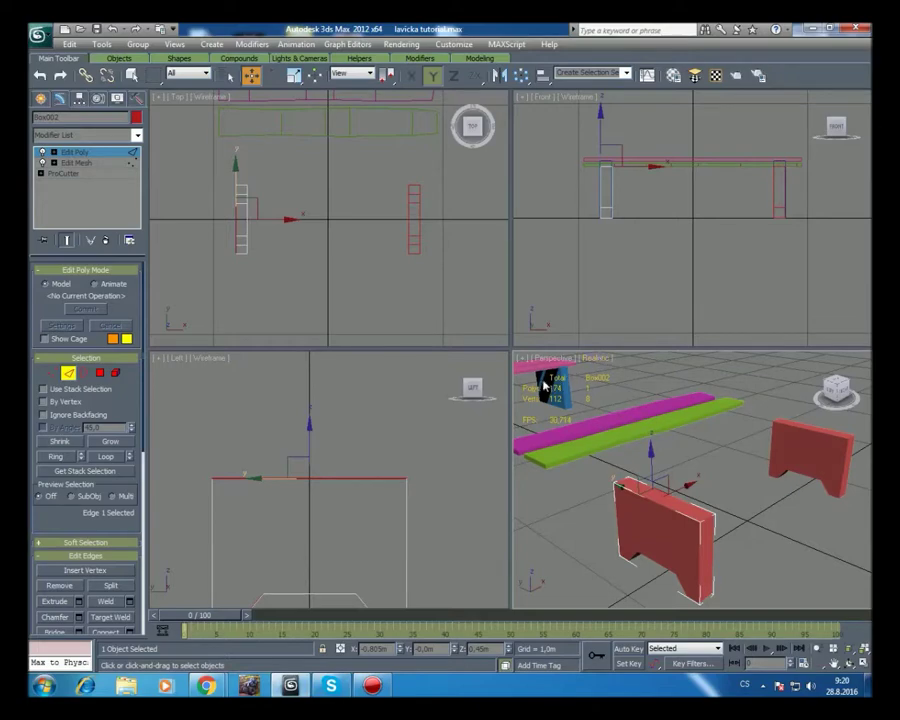
left_click(594, 362)
left_click(600, 364)
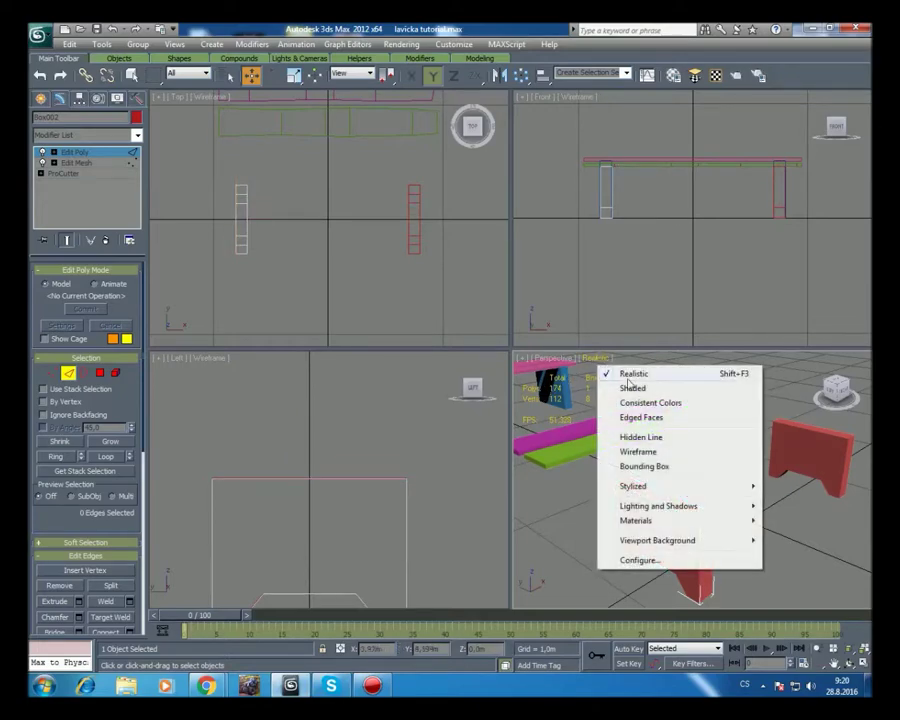
left_click(600, 386)
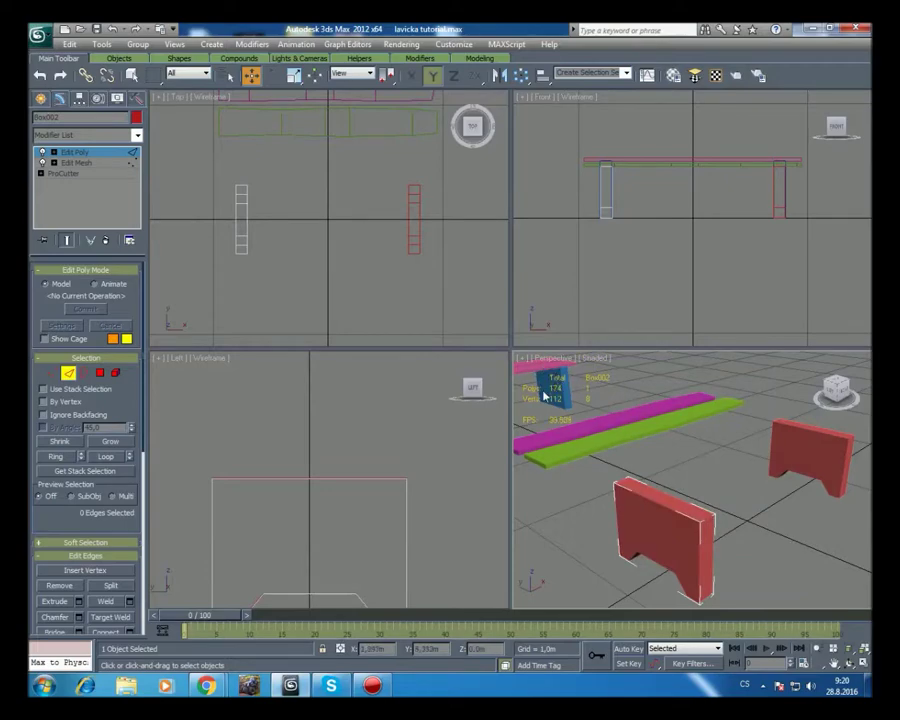
- Try Hidden Line, settle on Wireframe display, and pan to frame the near leg
left_click(591, 359)
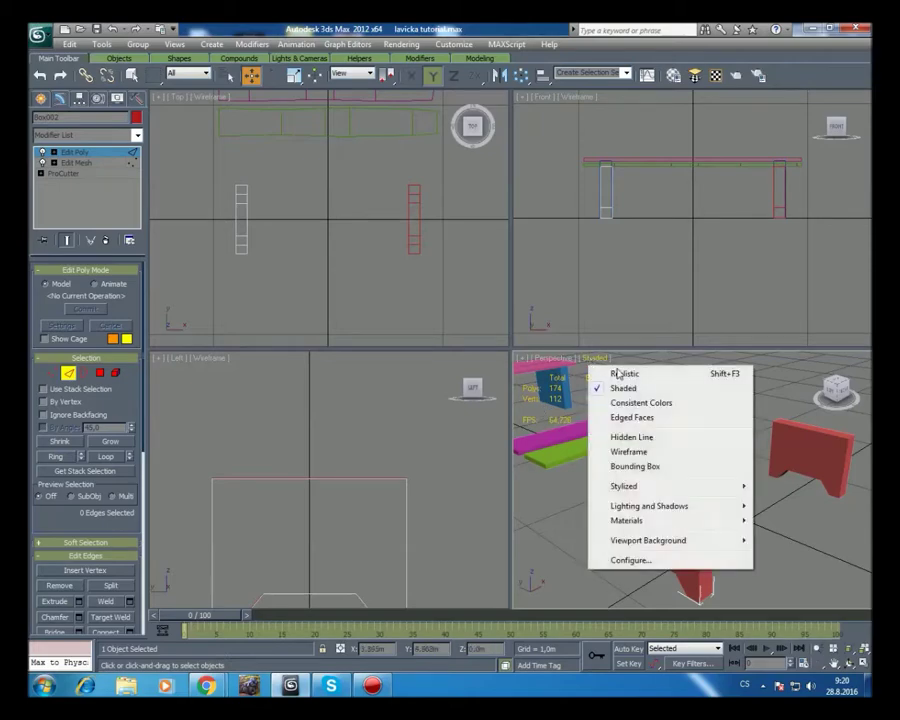
left_click(629, 437)
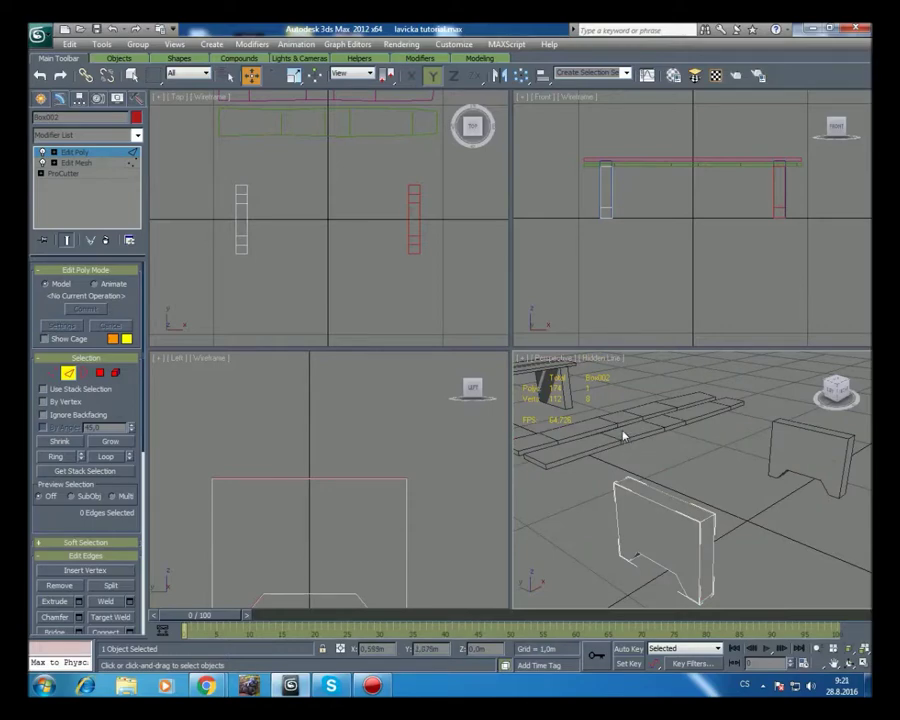
left_click(597, 358)
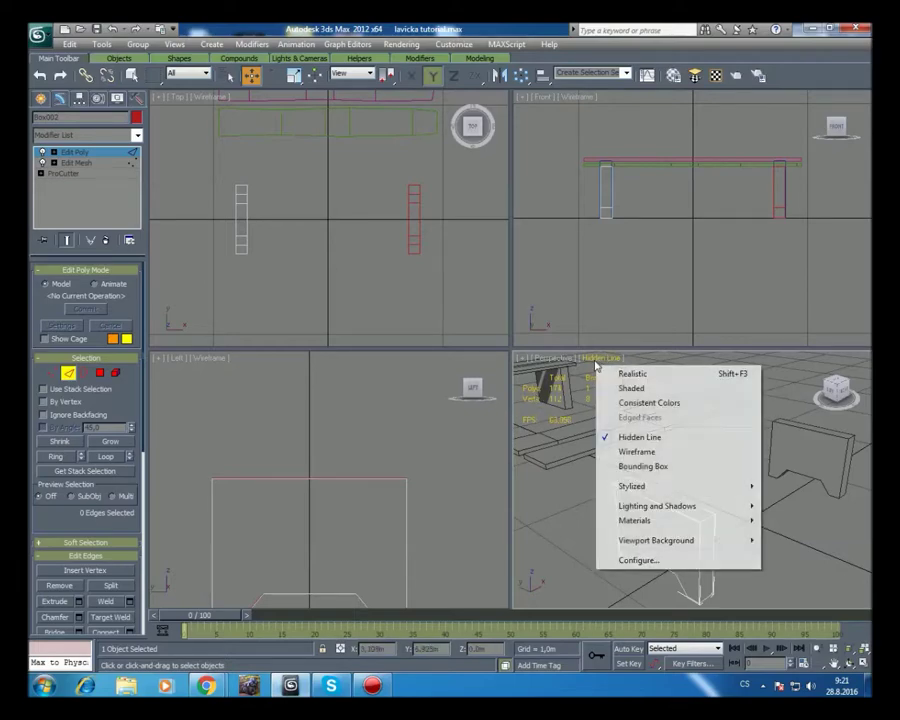
left_click(630, 452)
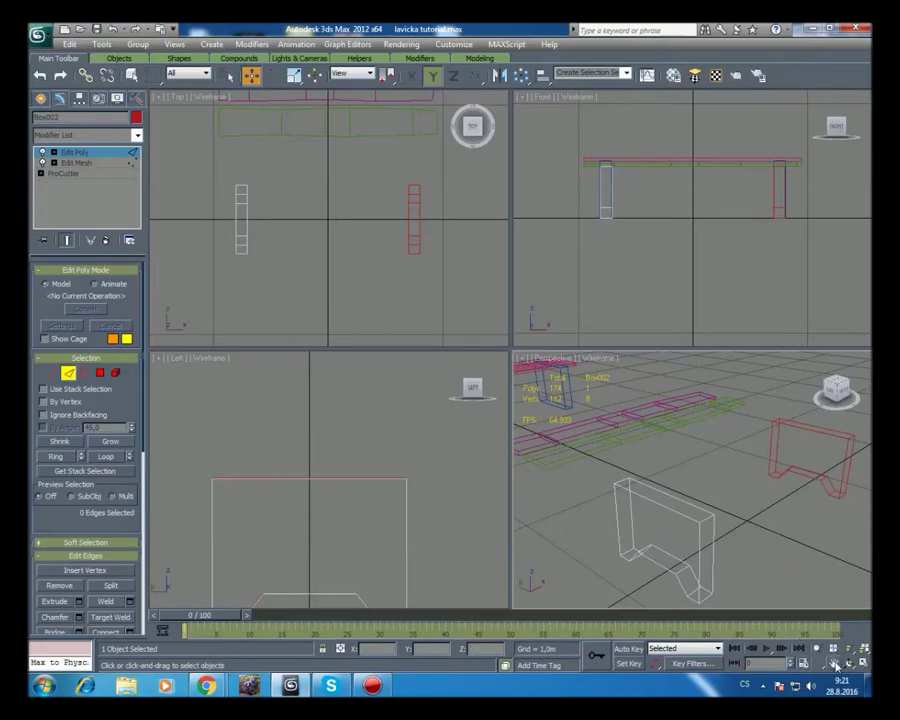
key("ctrl+p")
left_click_drag(774, 586, 669, 498)
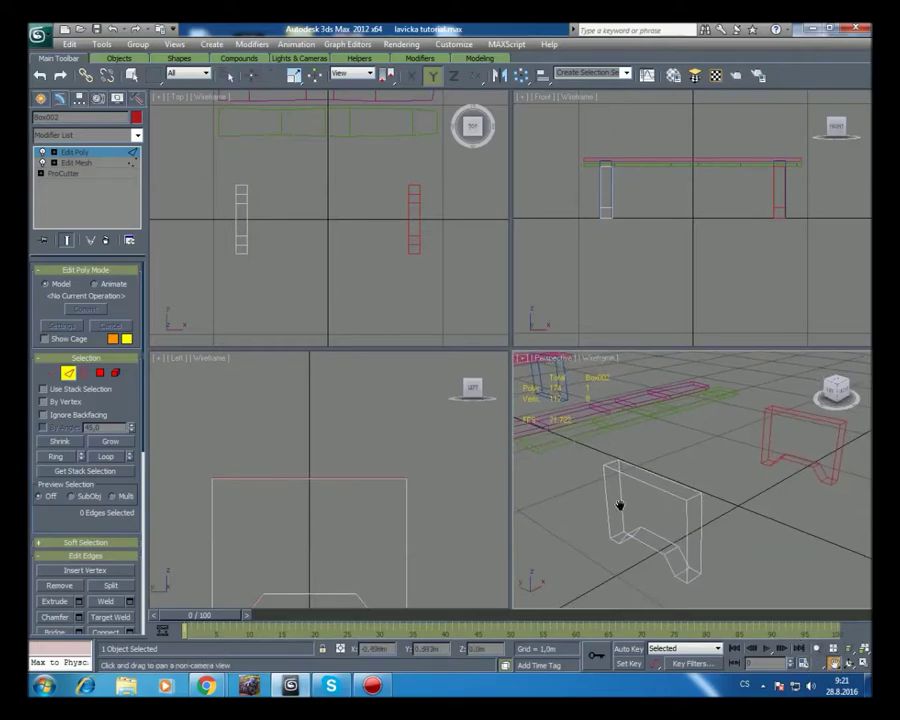
- Connect the near leg's two long top edges with one new edge (1 segment)
right_click(669, 476)
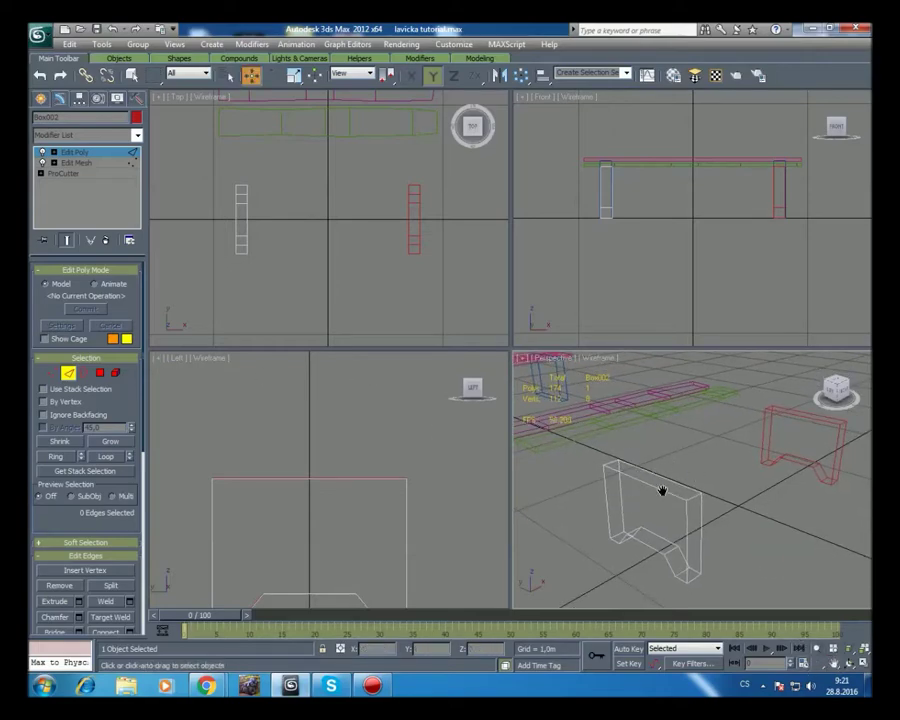
left_click(648, 483)
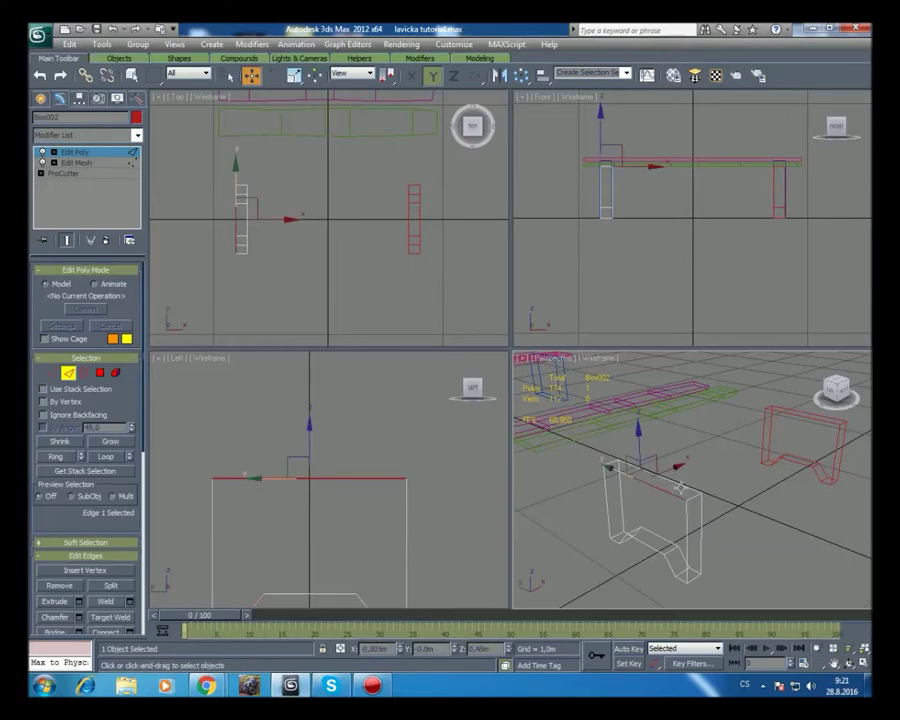
left_click(676, 485, "ctrl")
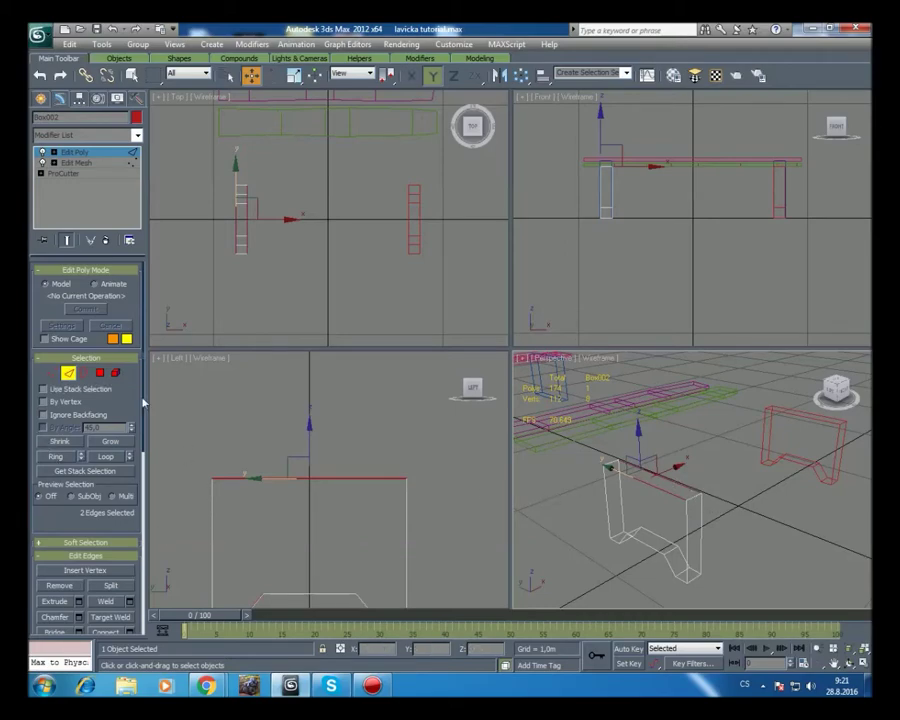
scroll(100, 460, "down", 3)
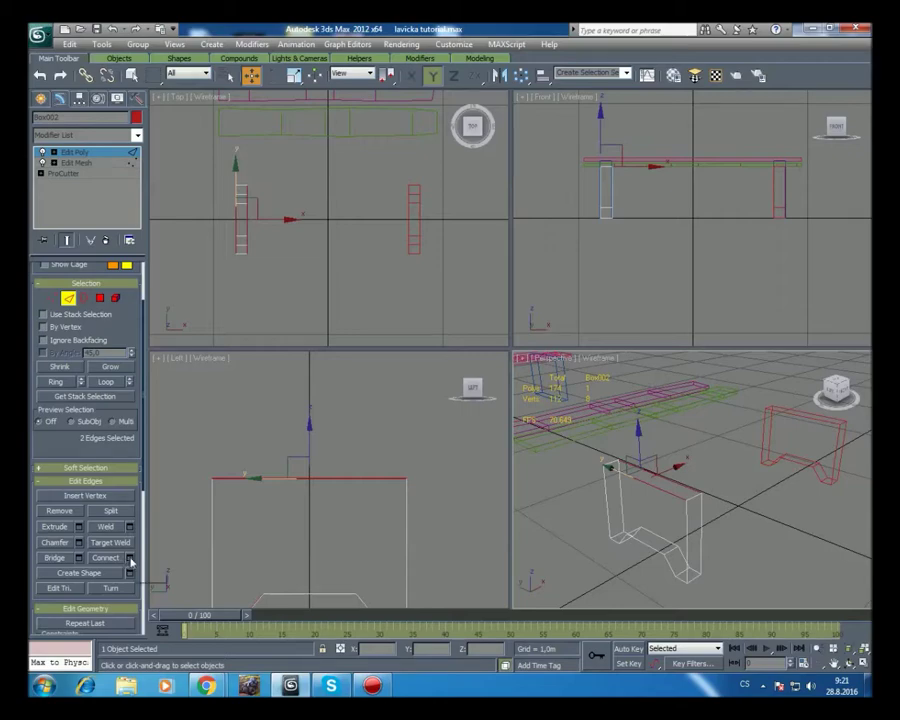
left_click(128, 559)
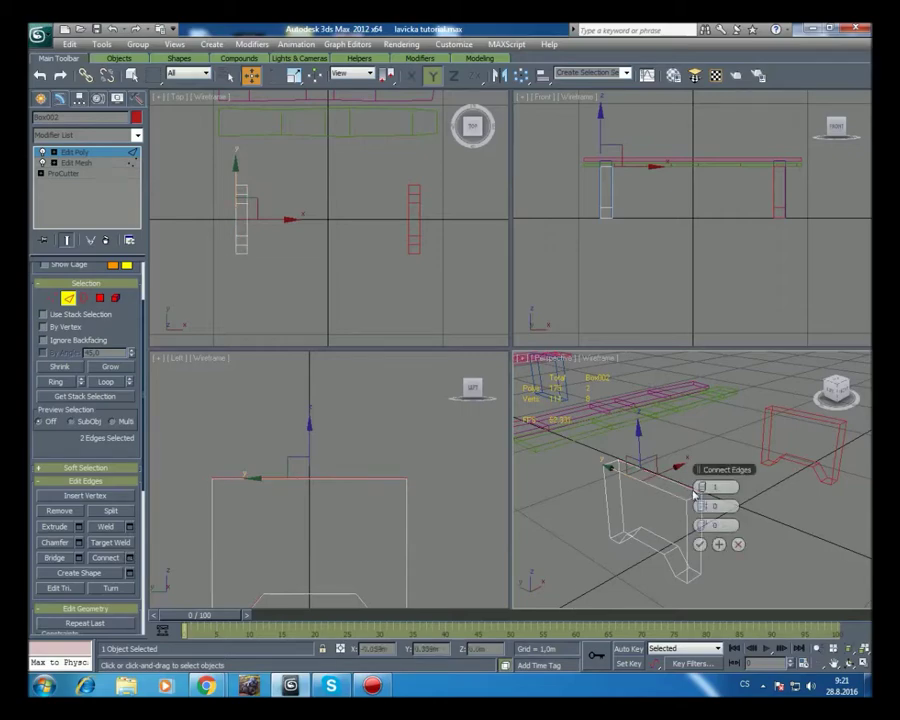
left_click_drag(700, 487, 699, 494)
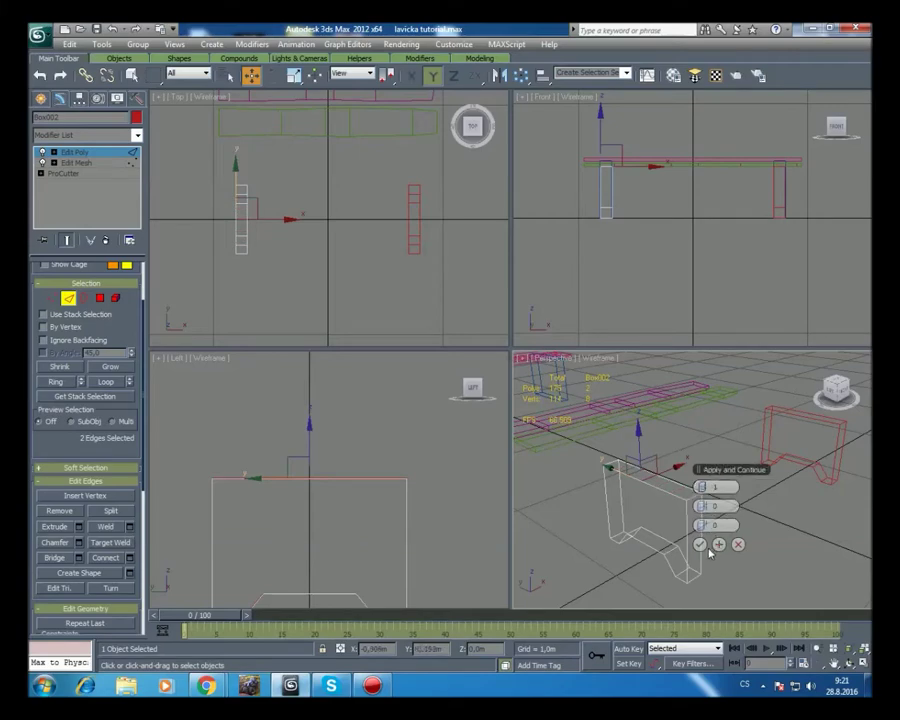
left_click(739, 545)
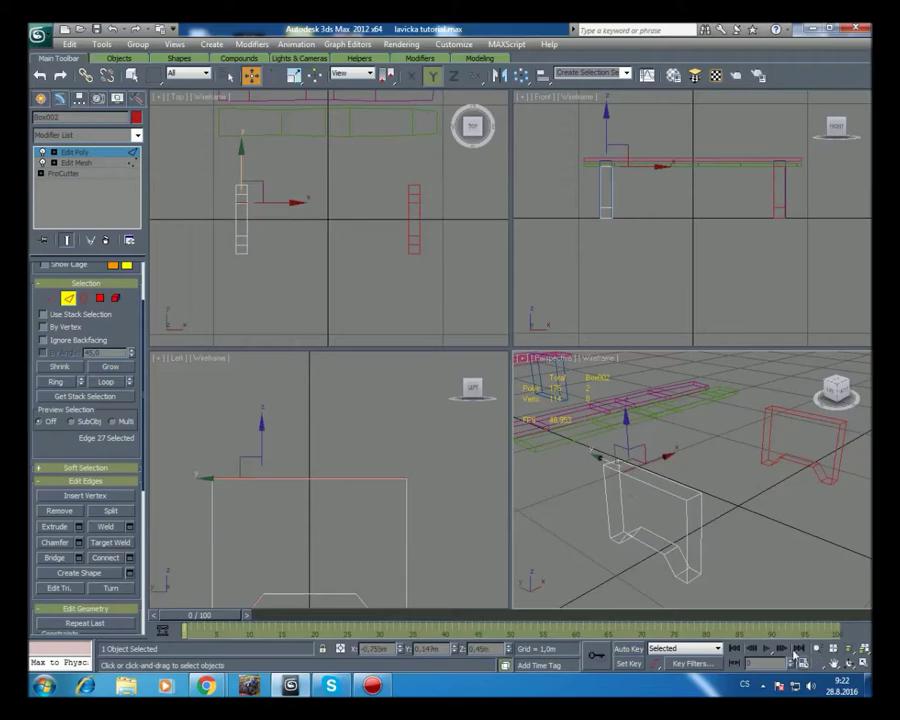
- Slide the new edge along X to Y 0,182m and copy that Y value
left_click(290, 479)
left_click(303, 480)
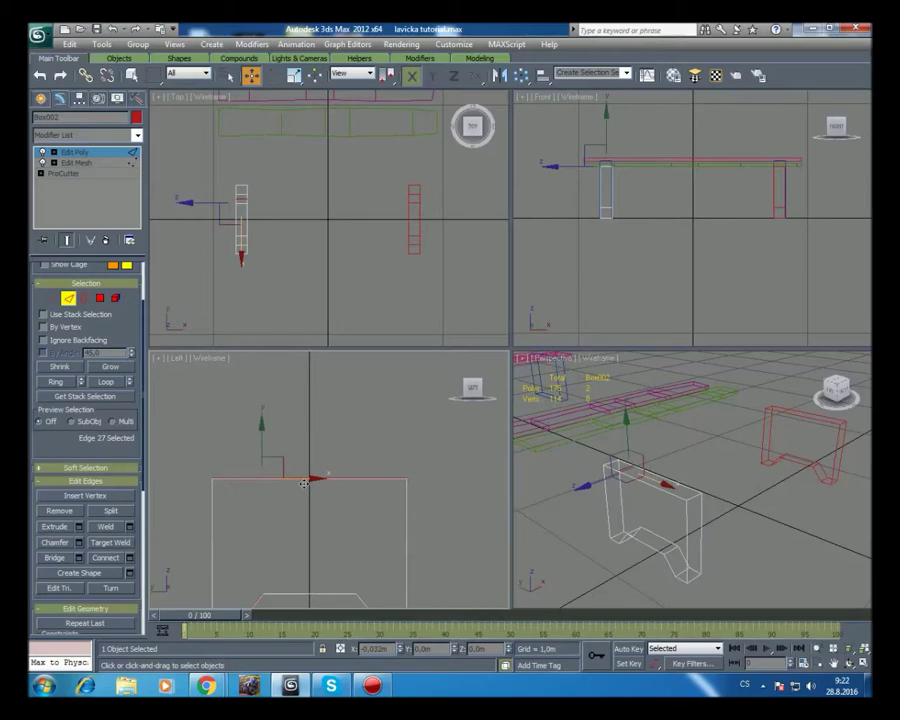
left_click_drag(303, 483, 296, 480)
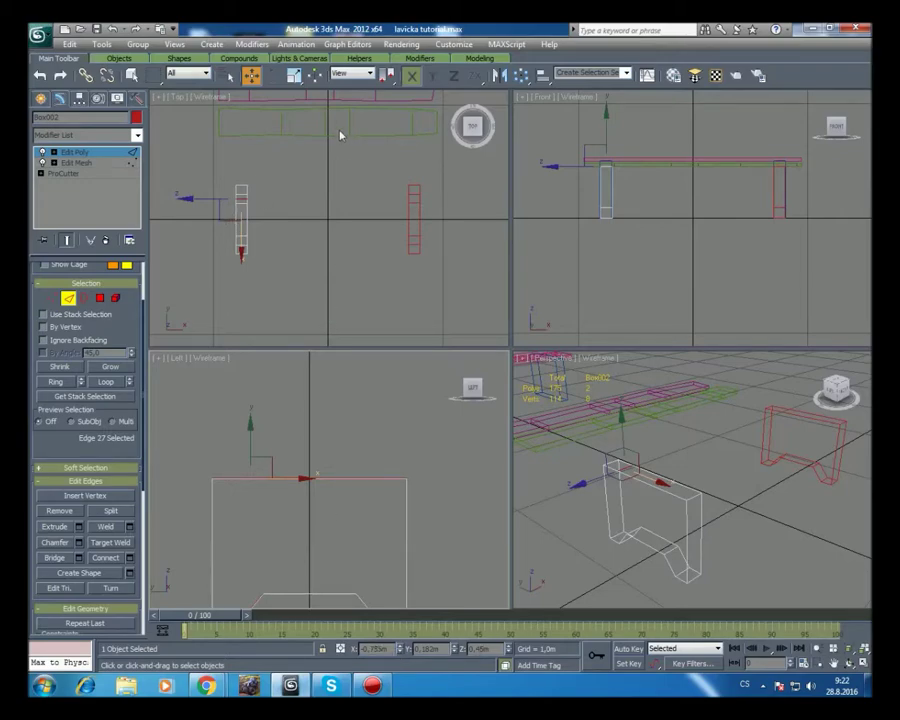
left_click_drag(441, 647, 412, 649)
right_click(430, 648)
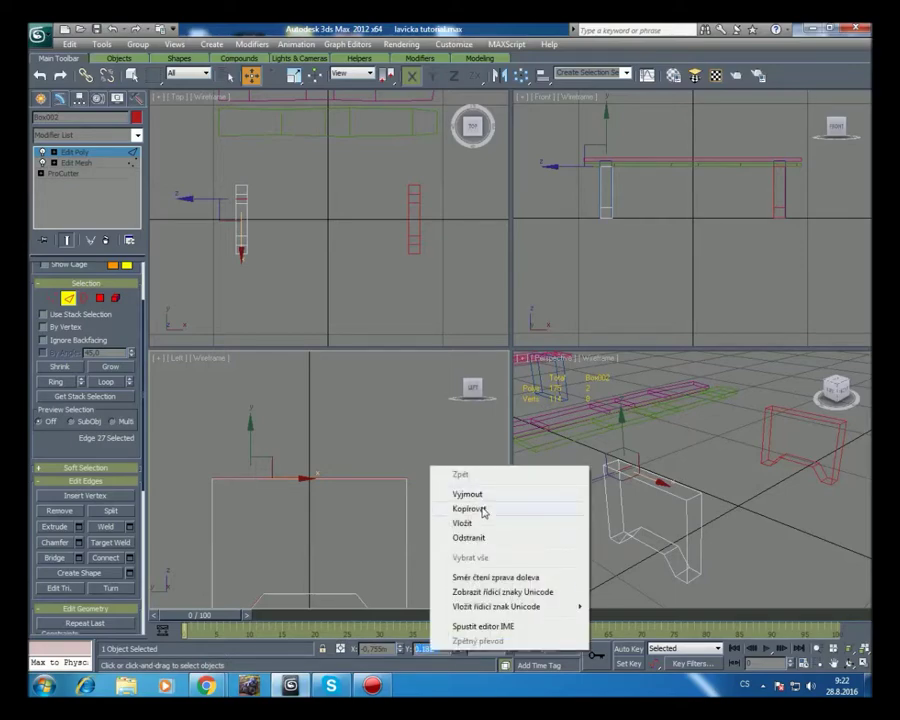
left_click(481, 507)
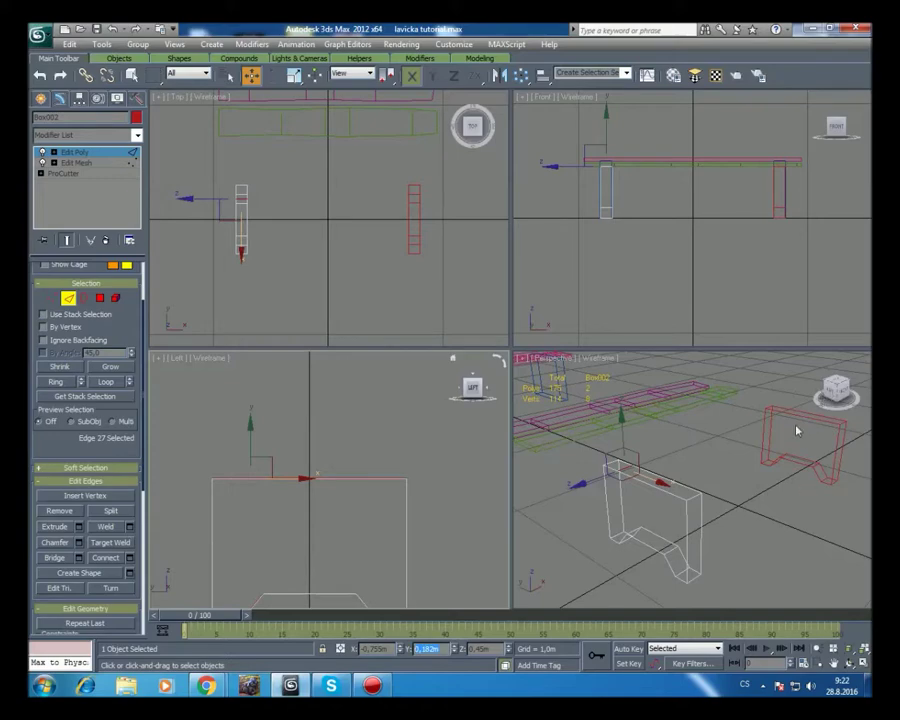
left_click(40, 98)
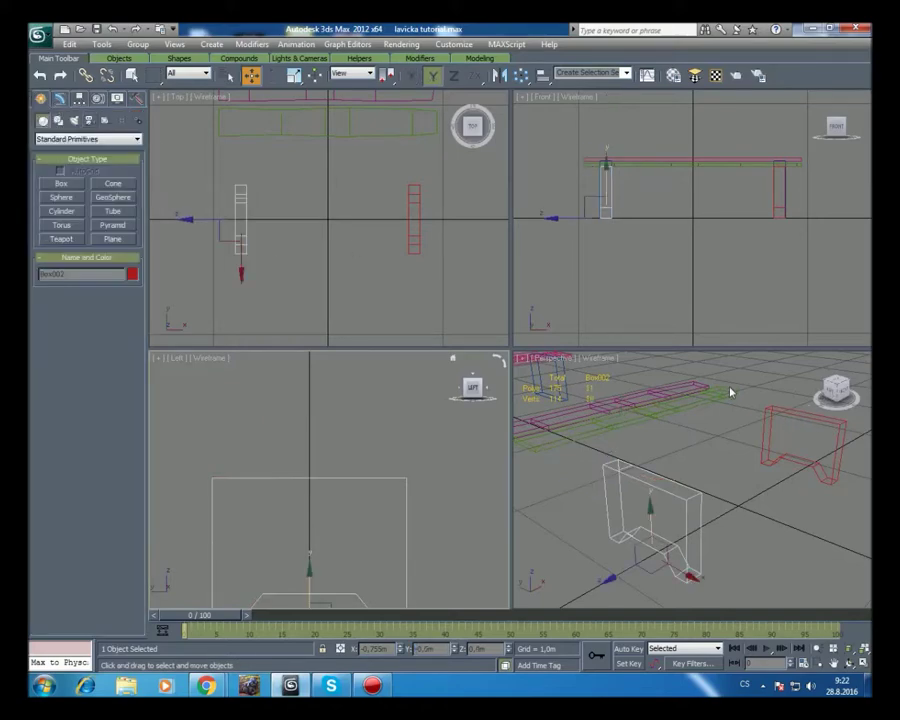
- Add an Edit Poly modifier to the far leg and select its two long top edges
left_click(790, 420)
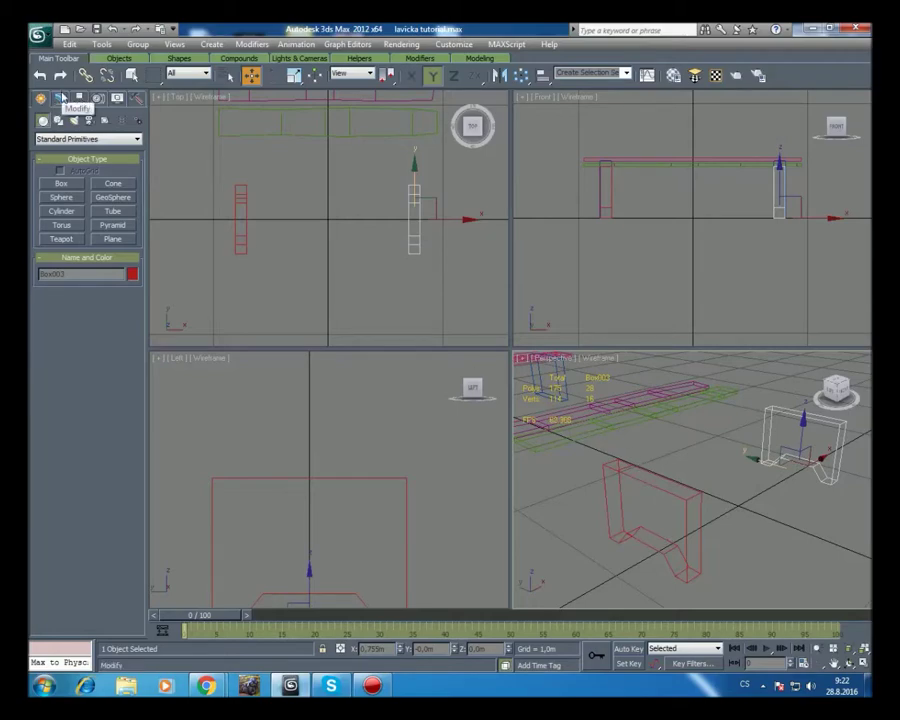
left_click(60, 98)
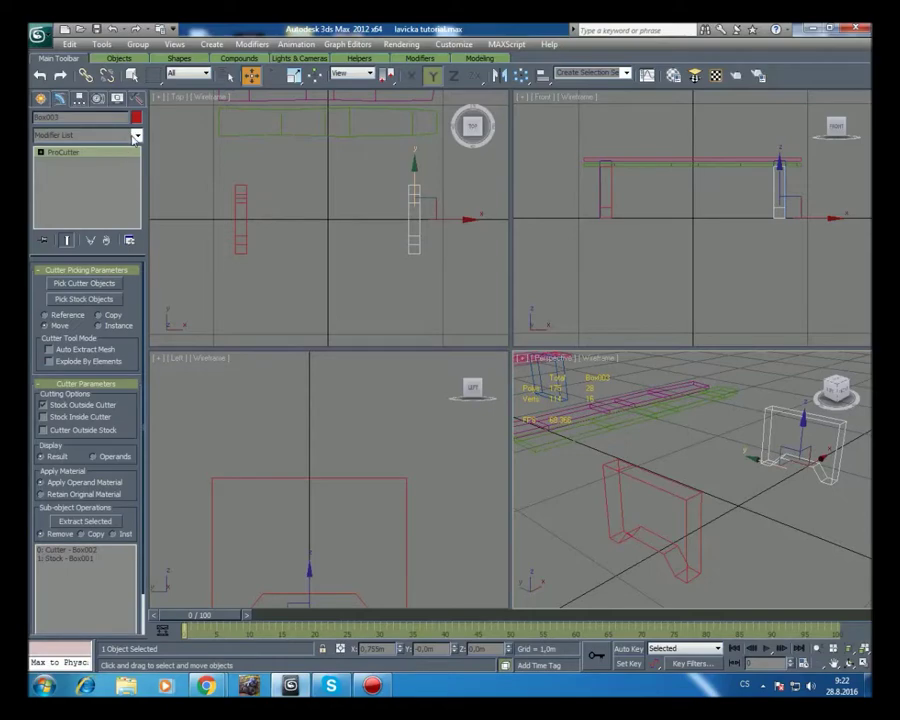
left_click(137, 136)
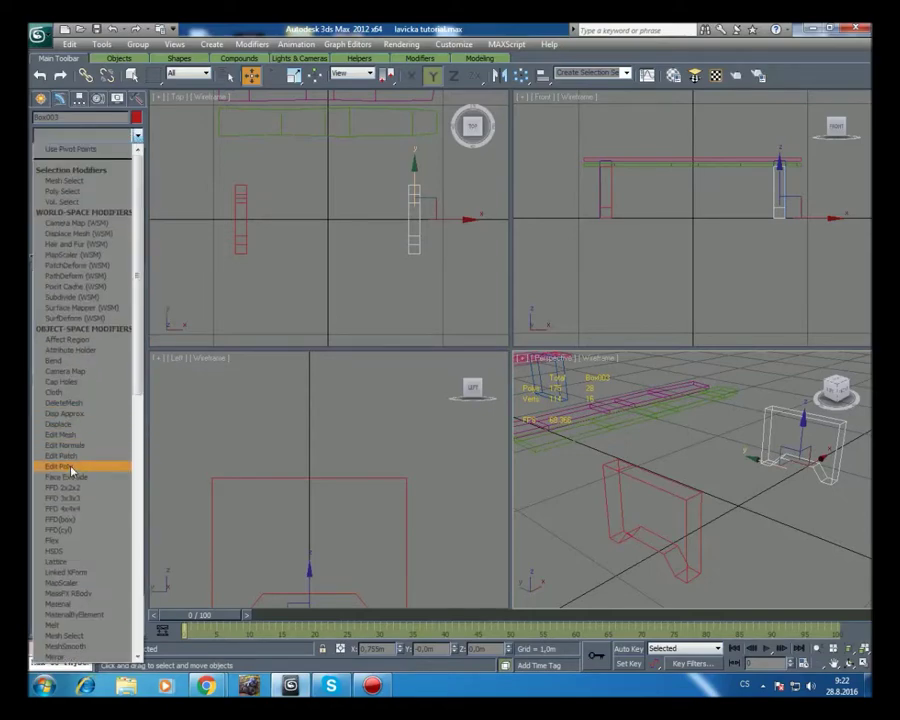
left_click(72, 471)
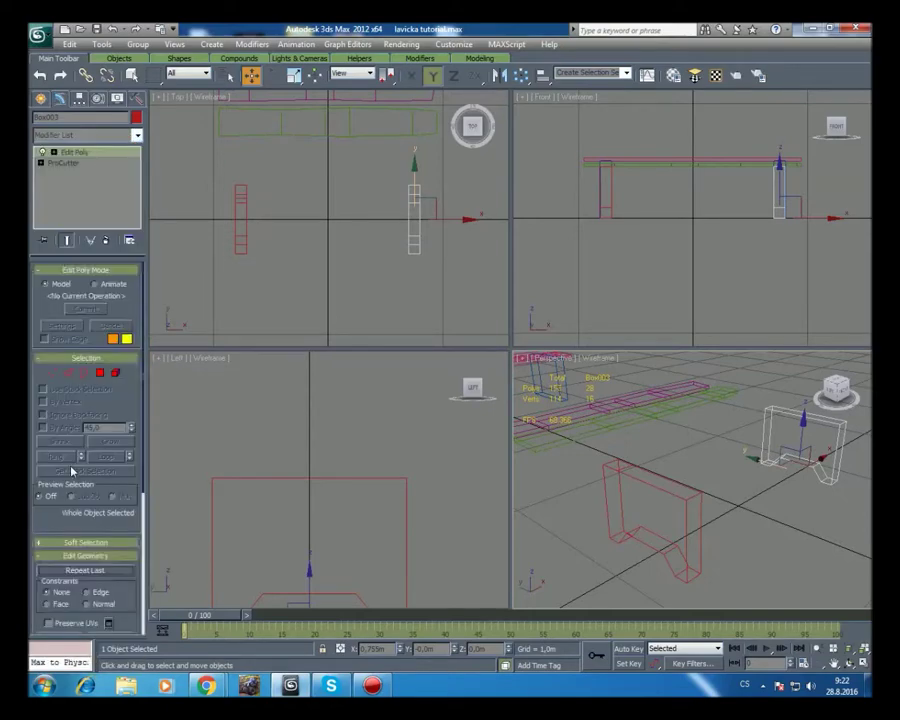
left_click(68, 375)
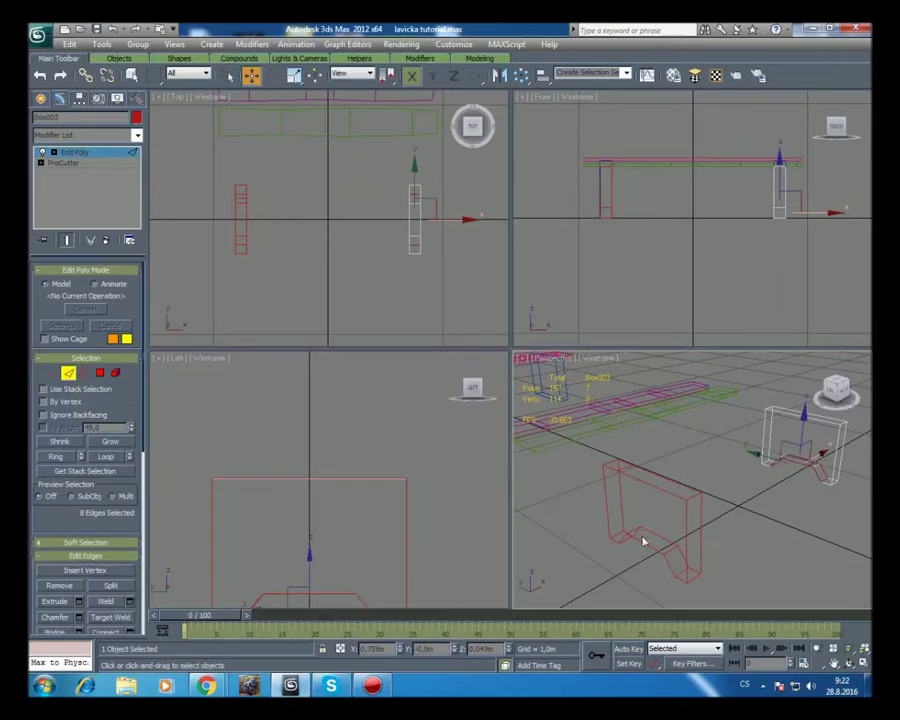
left_click(786, 410)
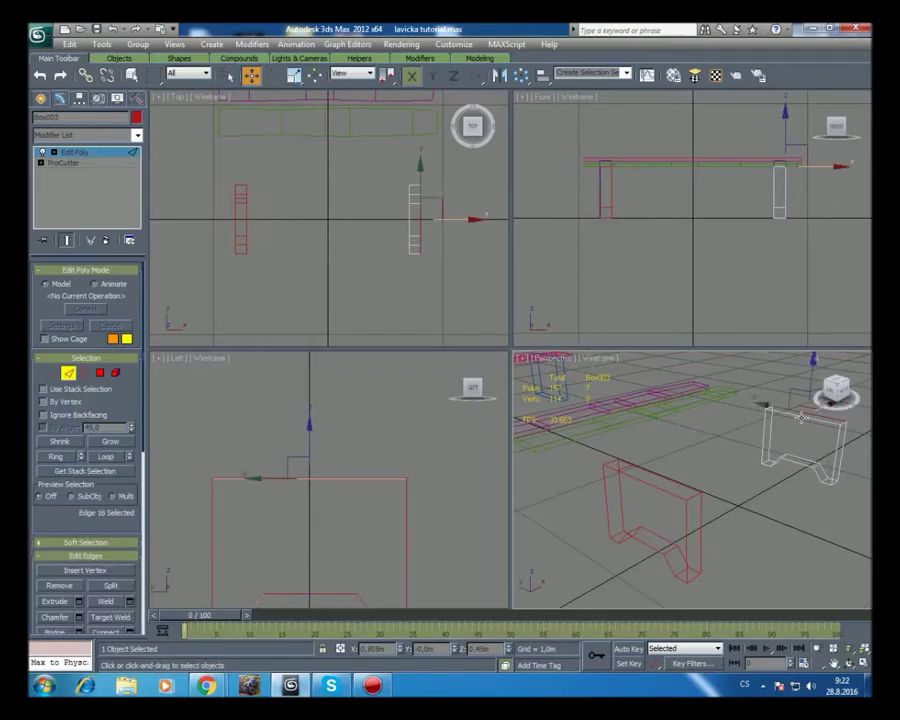
left_click(805, 412, "ctrl")
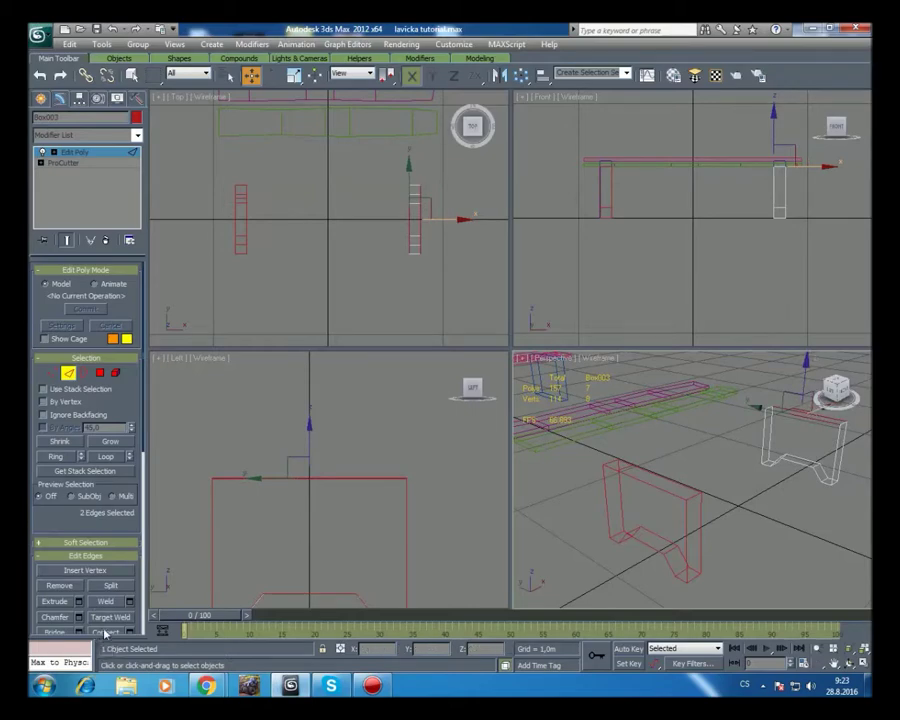
- Paste the copied Y 0,182m position onto the far leg's edge, then enter Polygon level
left_click_drag(144, 402, 145, 424)
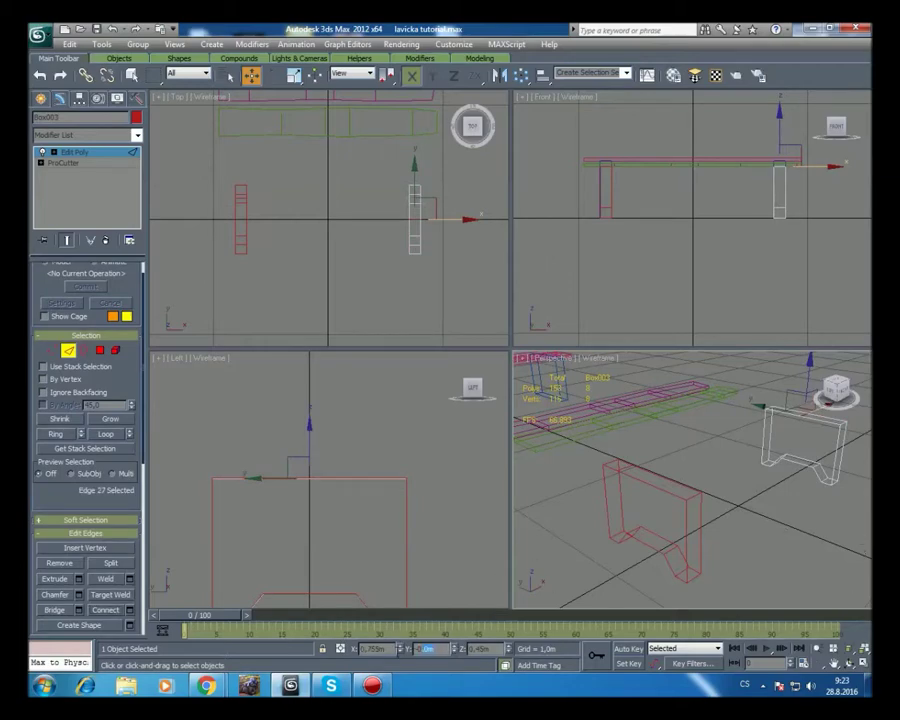
left_click(425, 648)
right_click(425, 648)
left_click(481, 517)
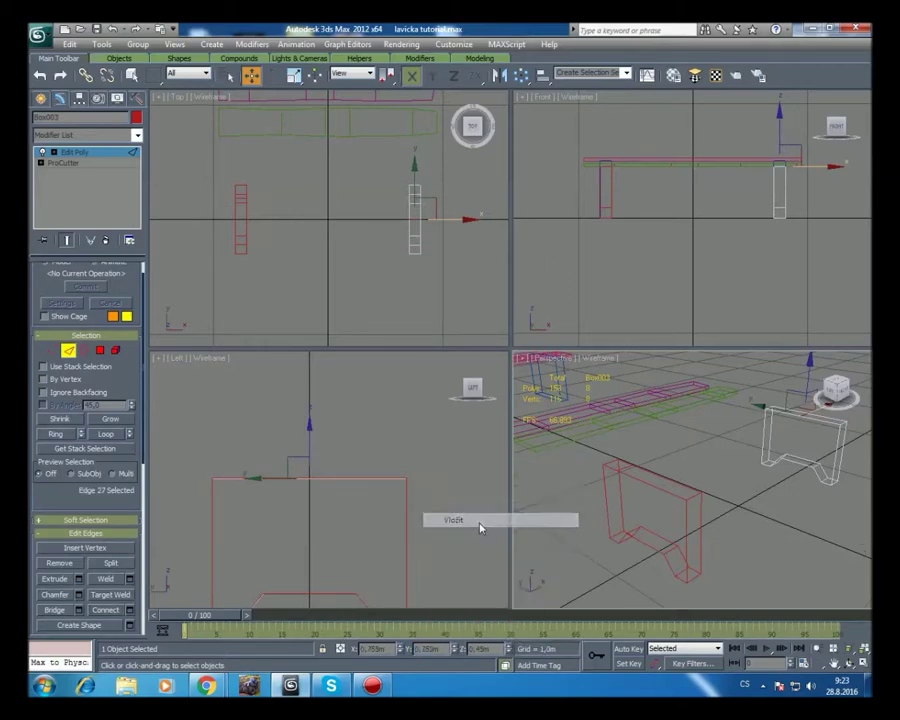
key("Tab")
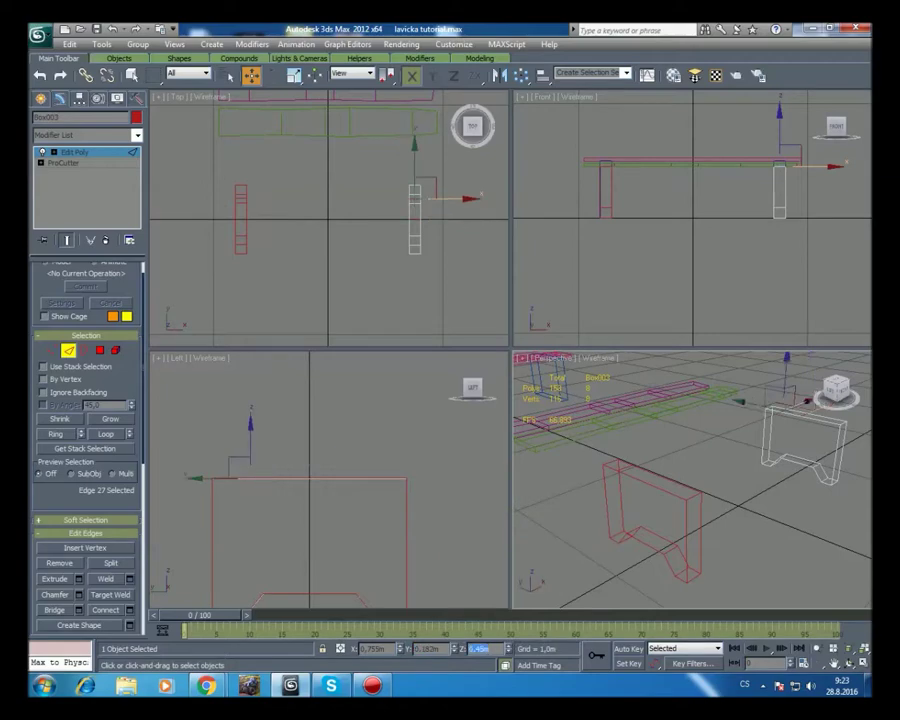
key("ctrl+p")
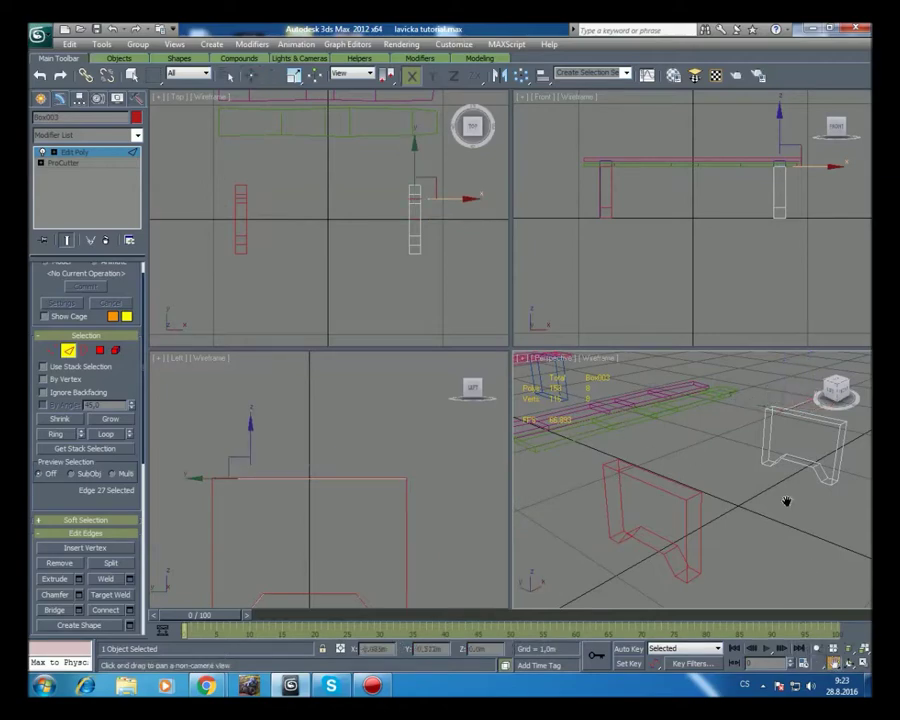
left_click_drag(760, 446, 738, 482)
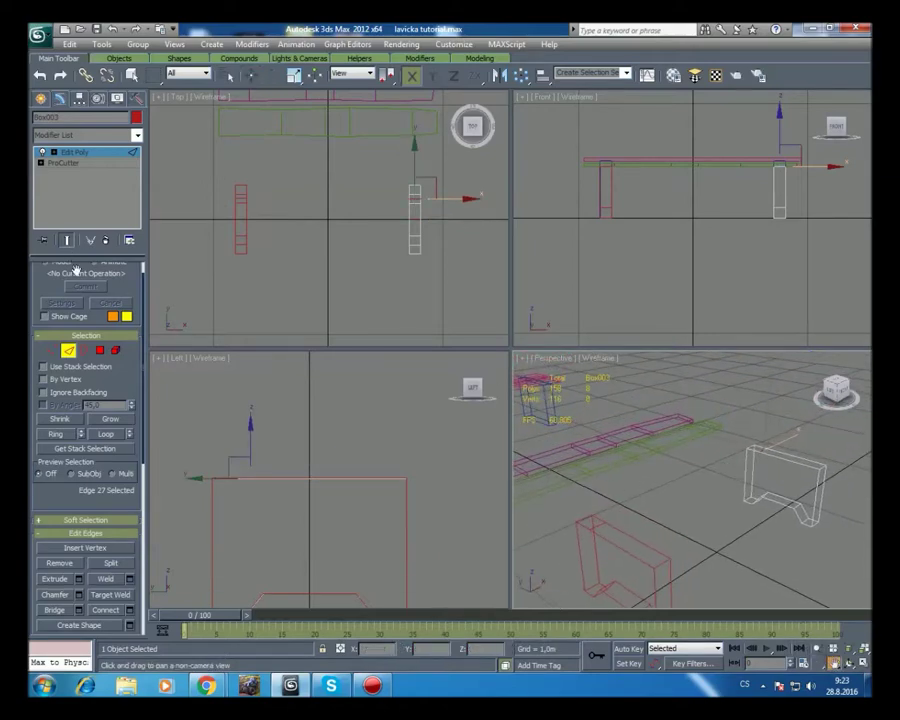
left_click(100, 350)
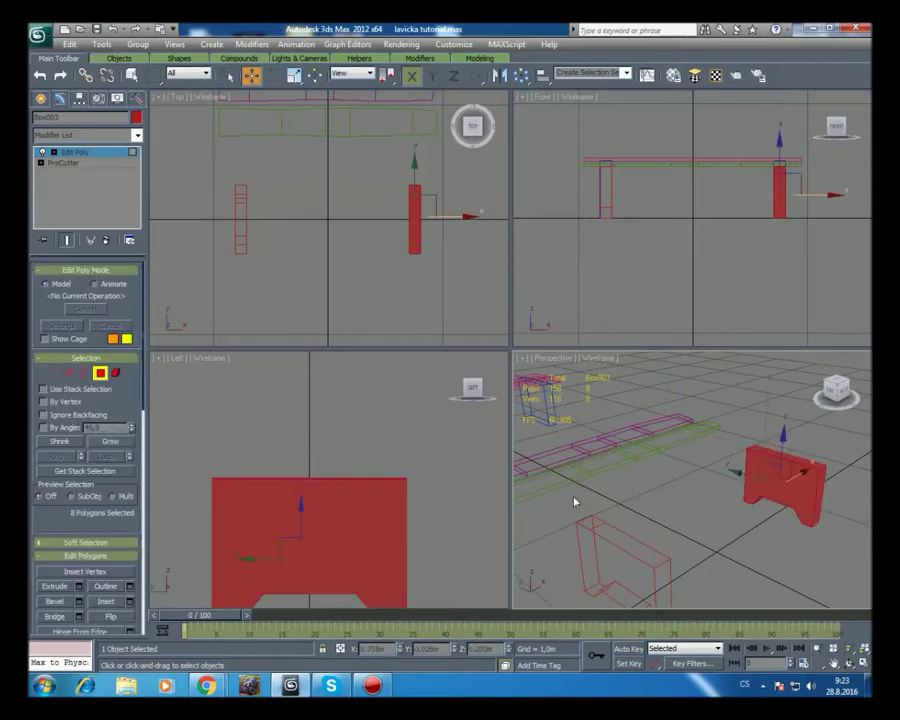
- Exit the right leg's polygon editing and select the left leg, Box002
left_click(759, 449)
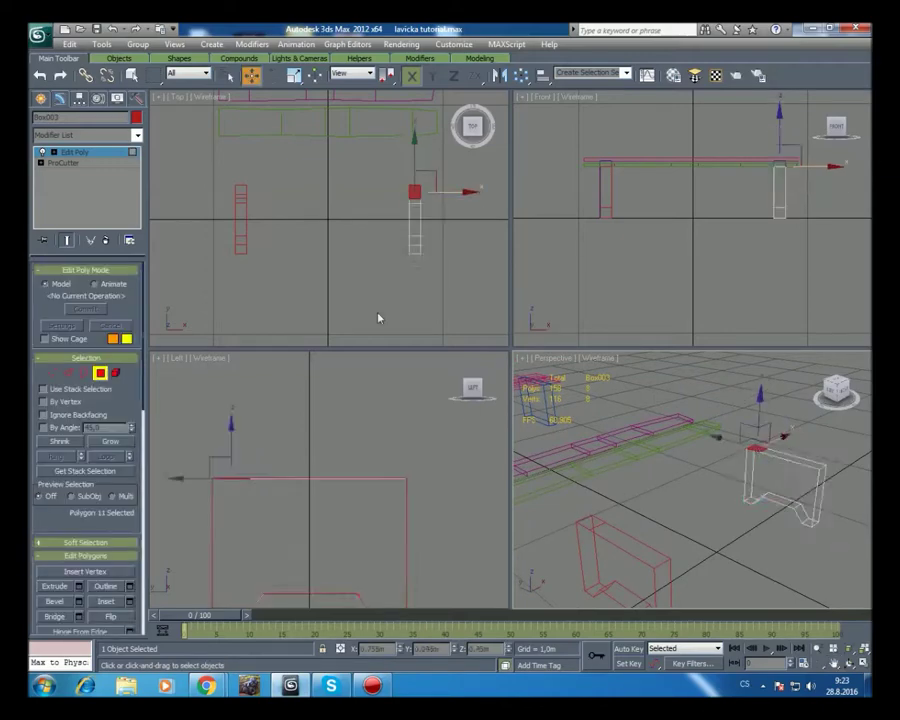
left_click(40, 97)
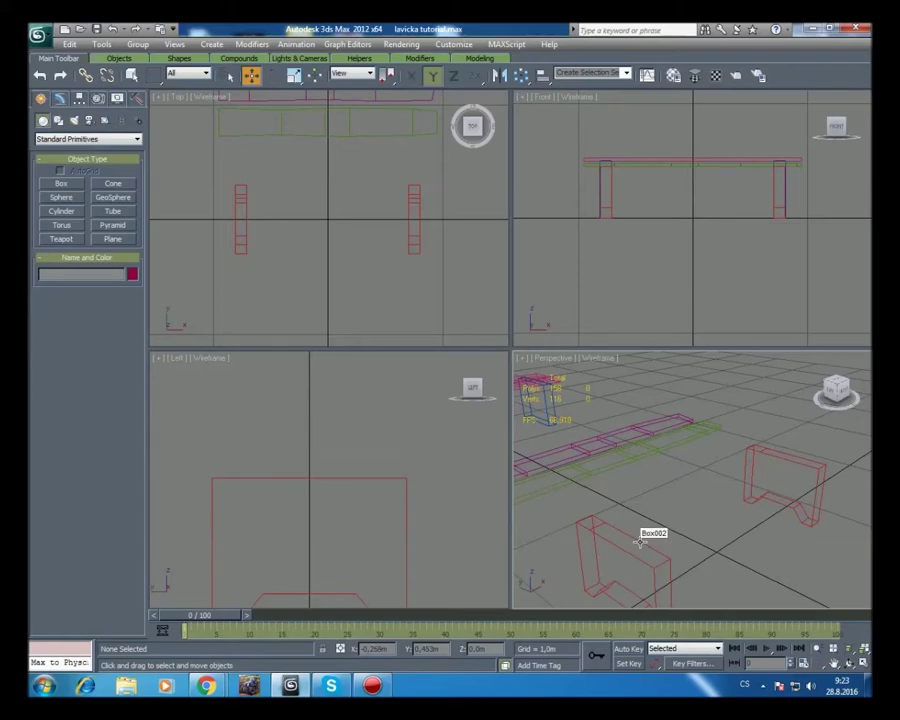
left_click(640, 541)
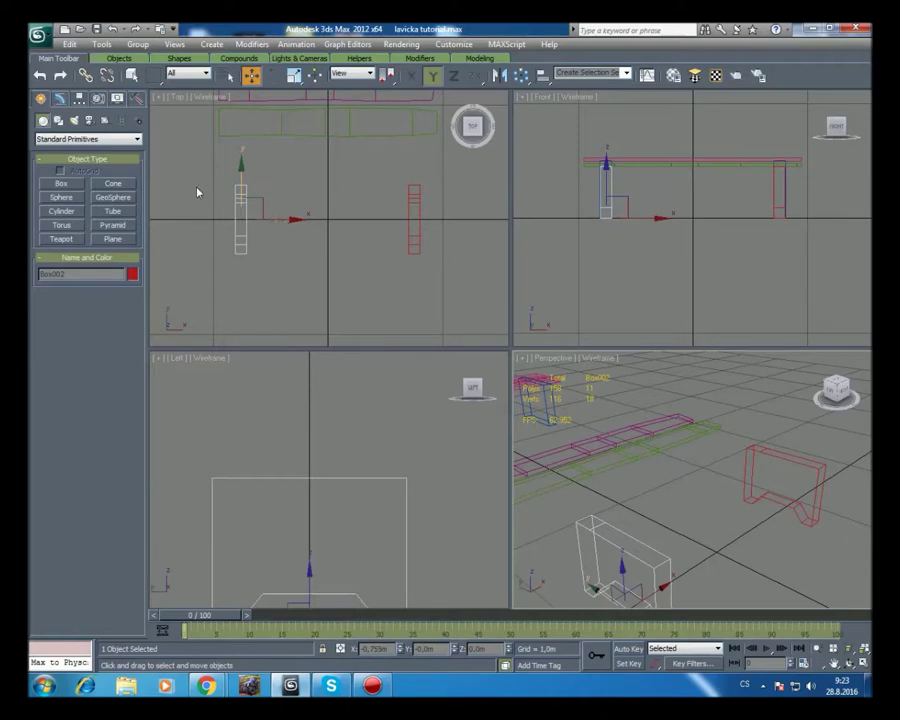
- Add an Edit Mesh modifier to Box002 and attach Box003 to it
left_click(59, 98)
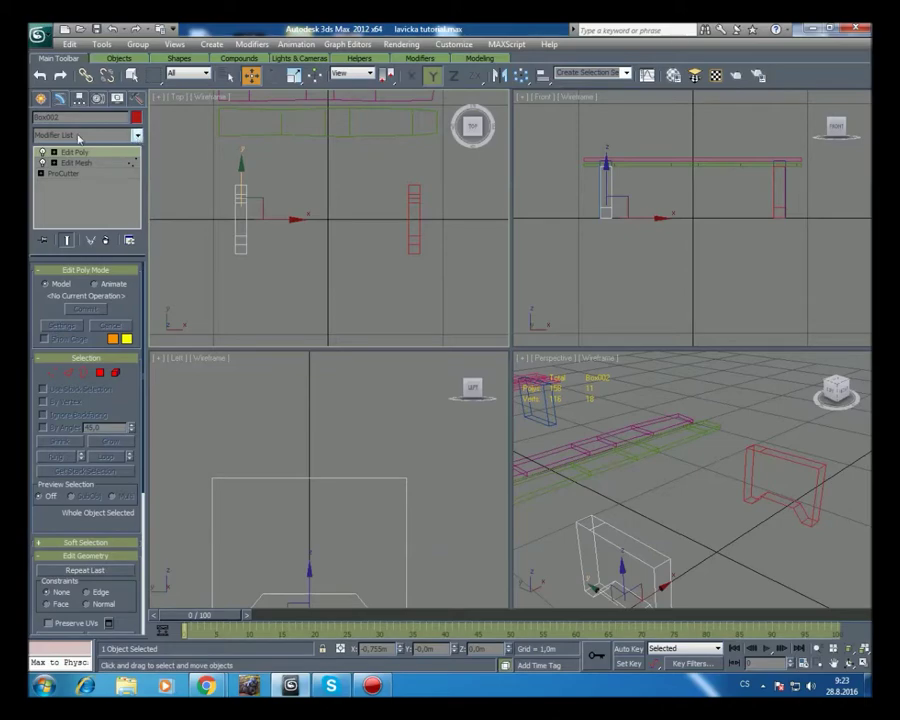
left_click(138, 135)
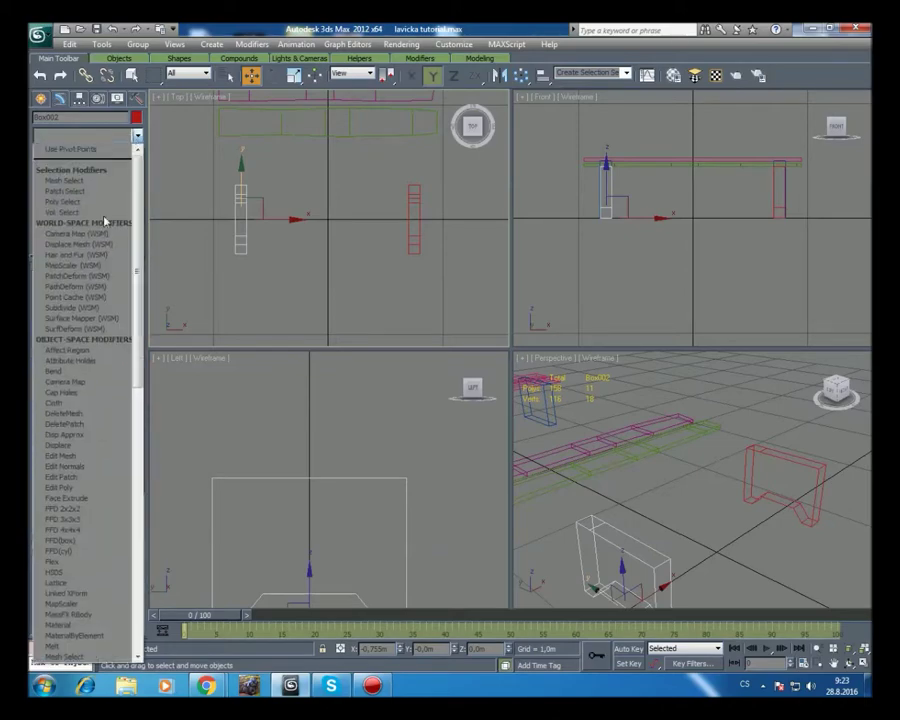
left_click(88, 455)
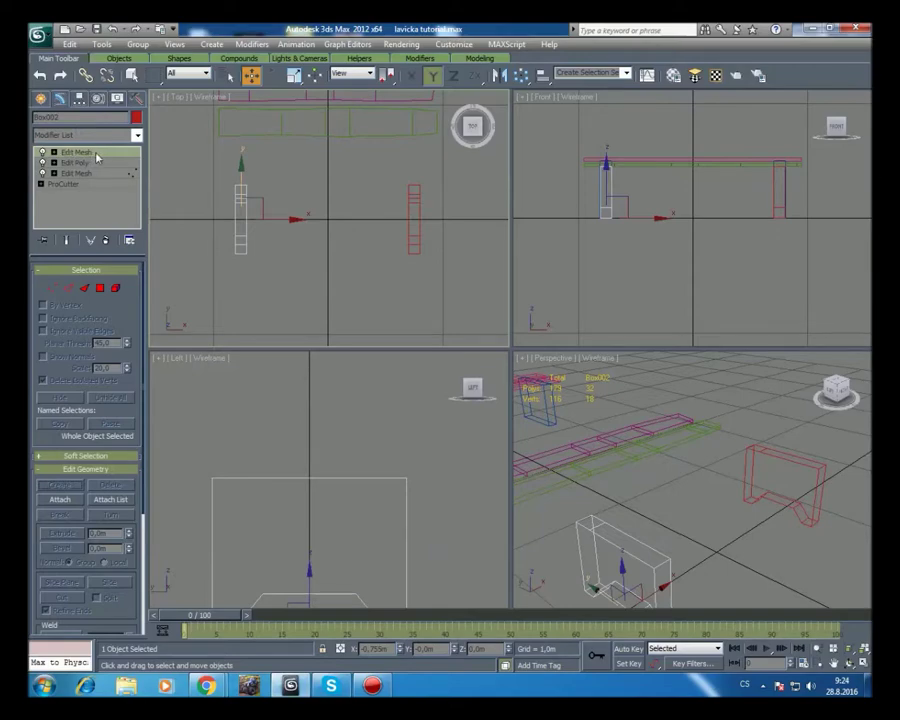
left_click(62, 503)
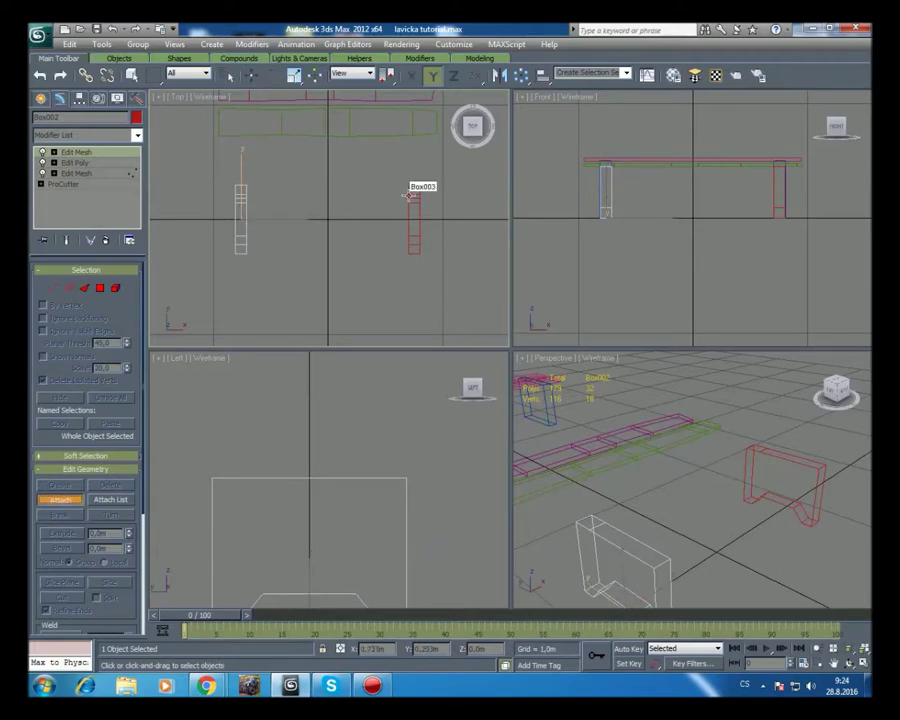
left_click(408, 196)
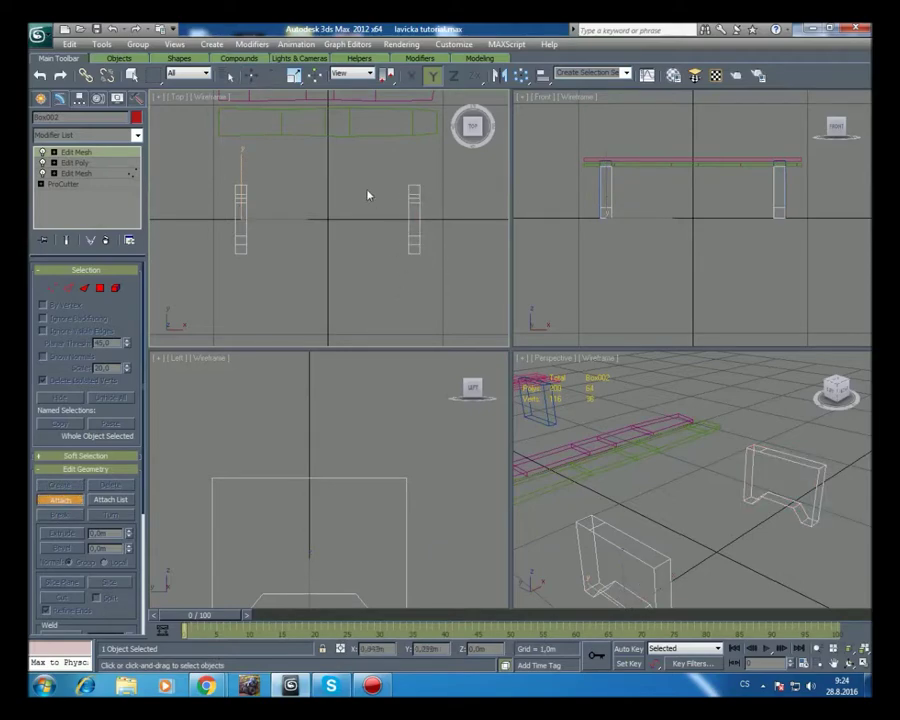
left_click(254, 75)
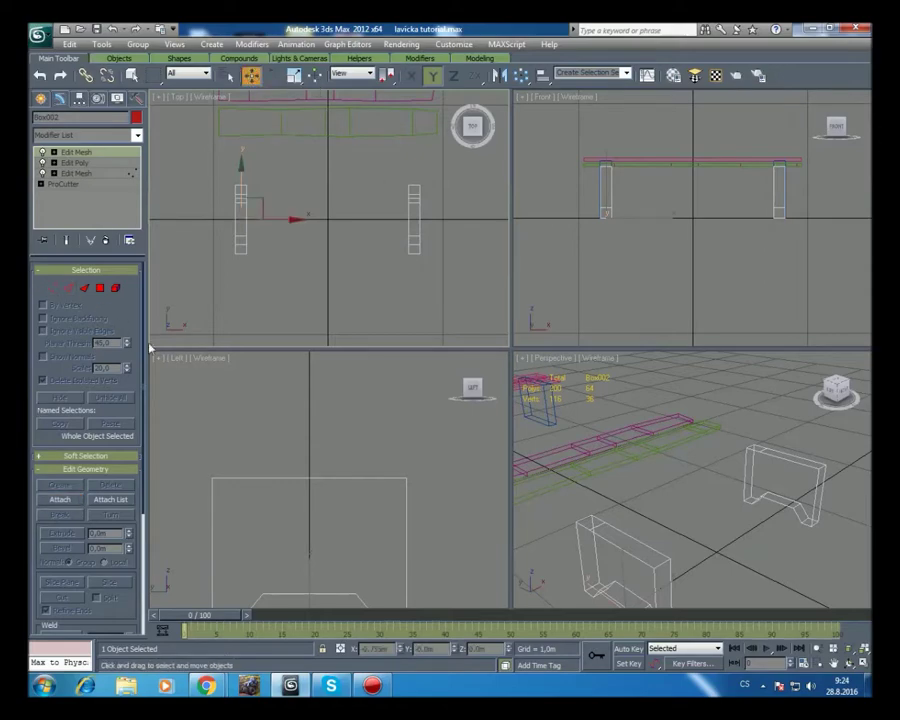
left_click(41, 98)
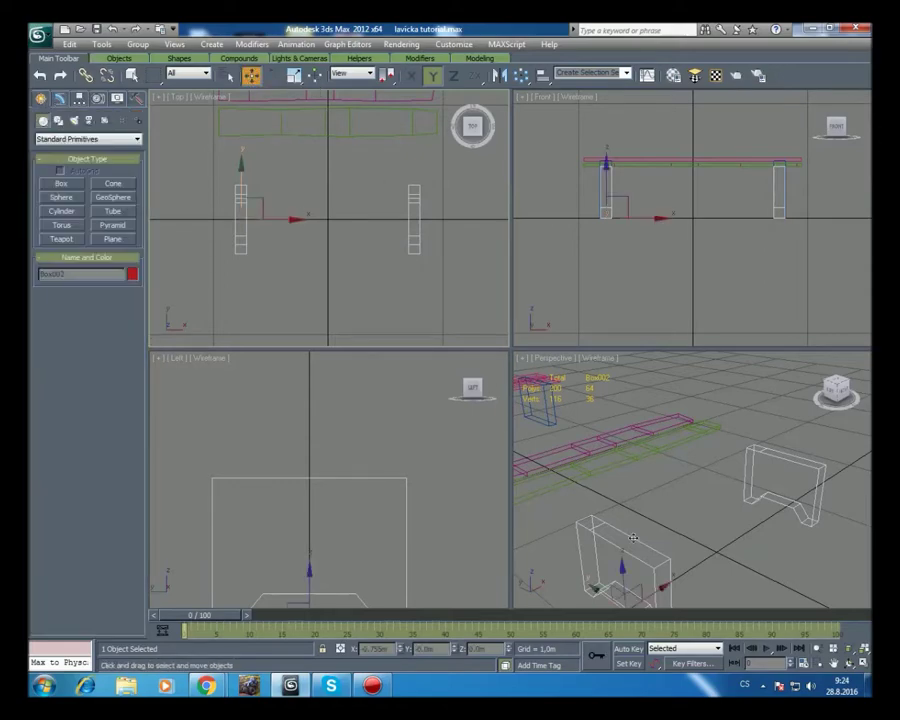
- Undo a trial upward move of the legs, reframe the Perspective view, and pick Box
left_click_drag(622, 578, 618, 508)
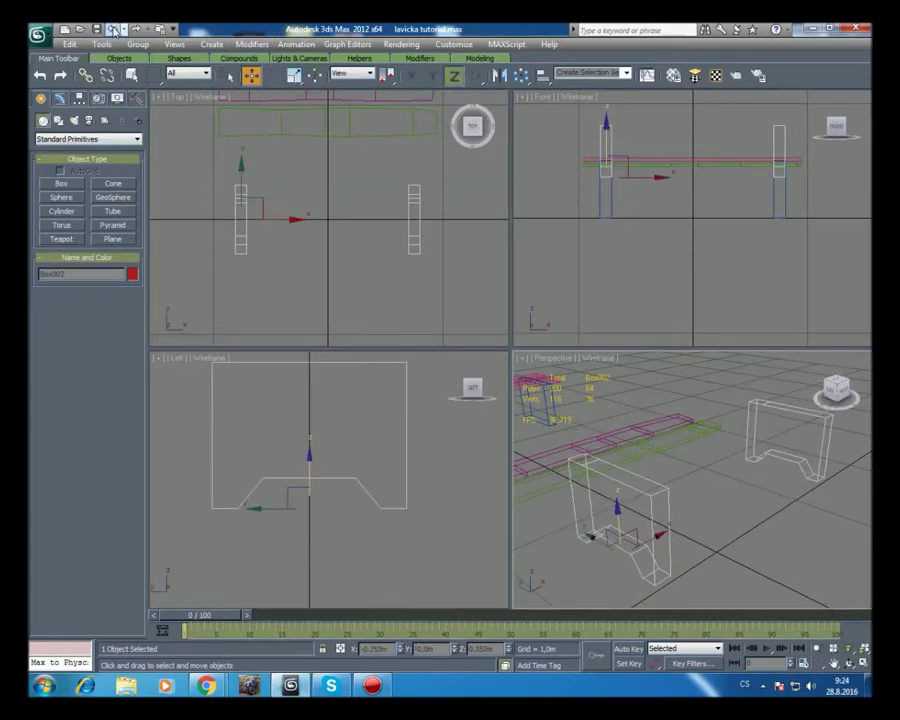
key("ctrl+z")
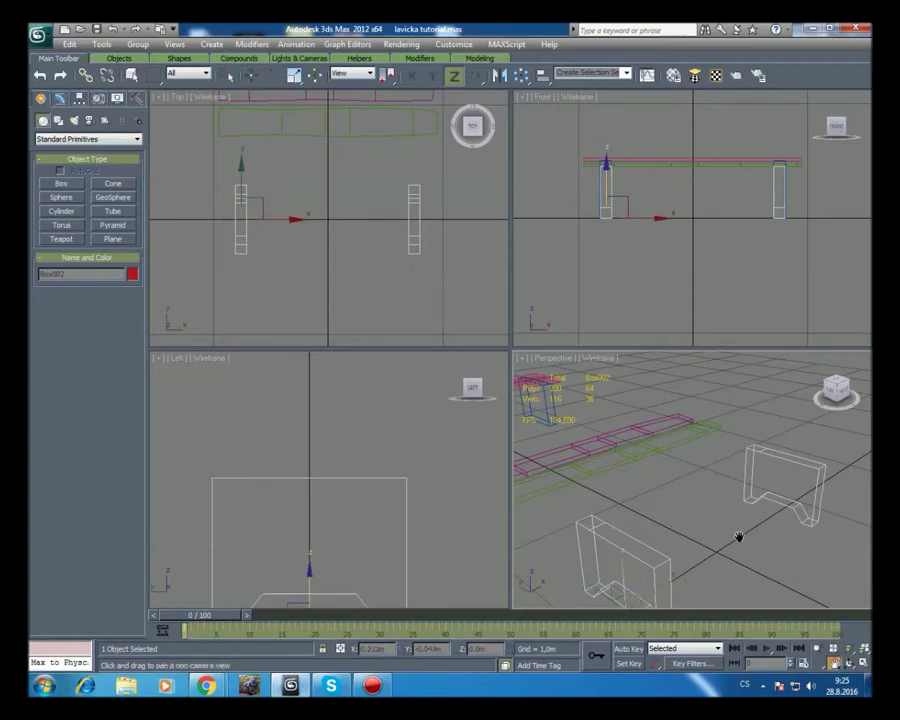
middle_click_drag(740, 537, 739, 478)
key("w")
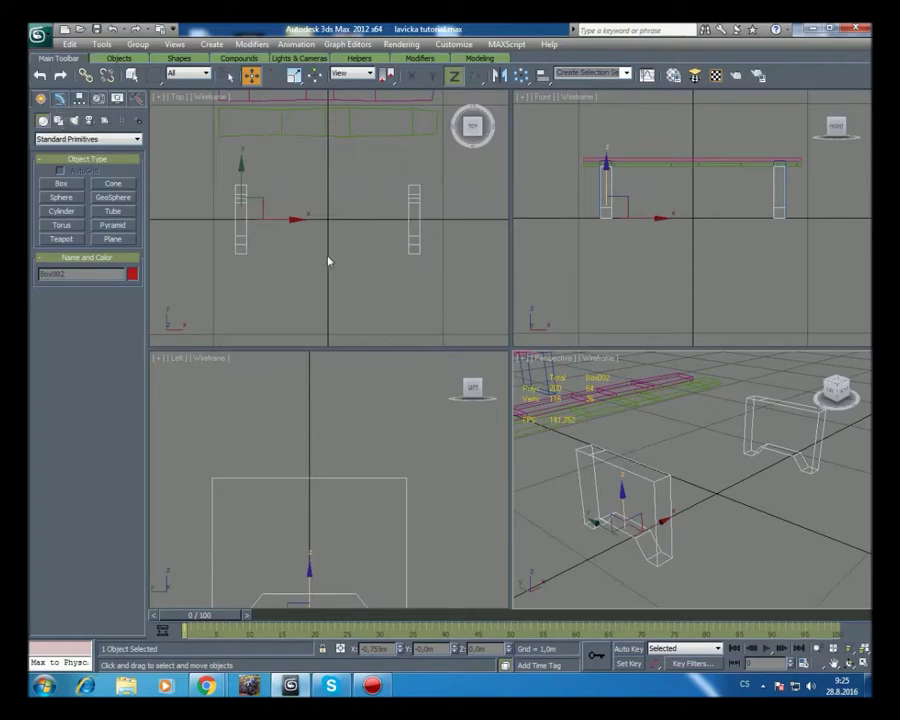
left_click(59, 183)
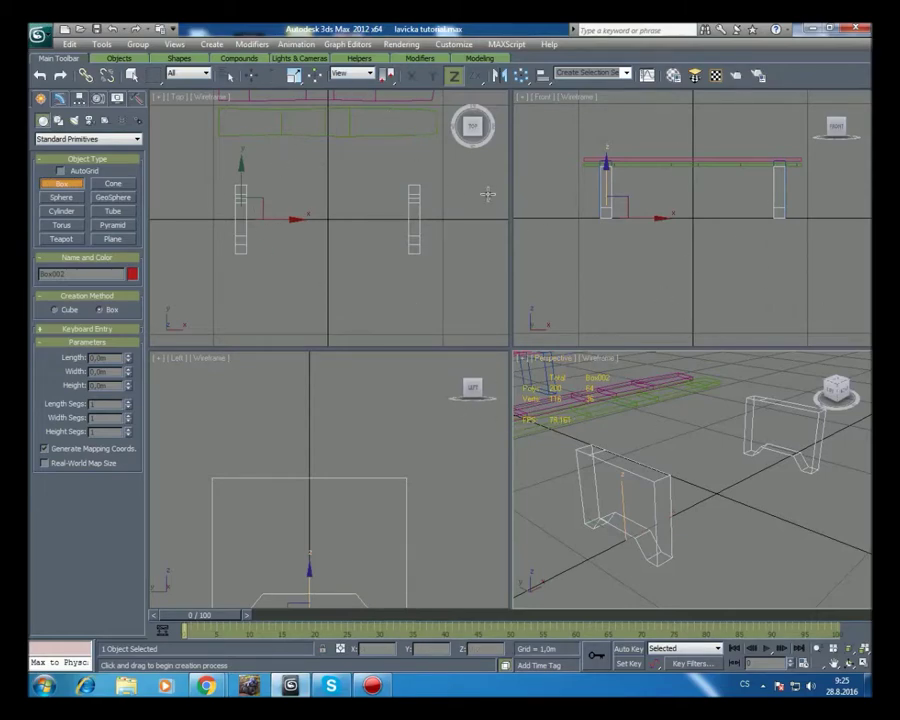
- Draw a box enclosing the legs, place it at X 0, Y 0, and rename it lavicka
left_click_drag(278, 165, 391, 308)
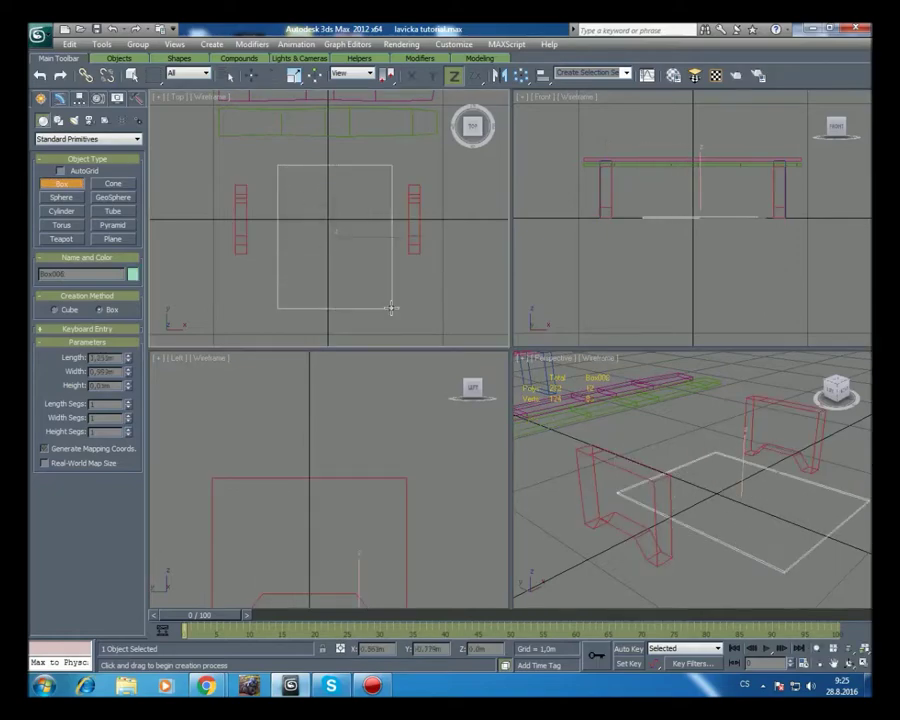
left_click(390, 185)
left_click(251, 75)
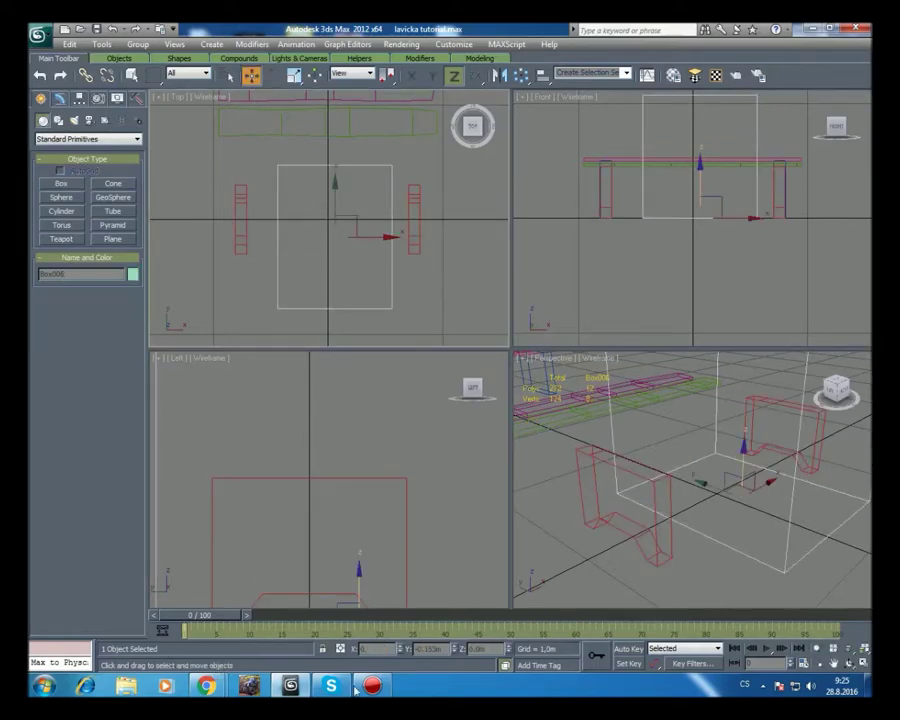
type("0")
key("Tab")
type("0")
key("Tab")
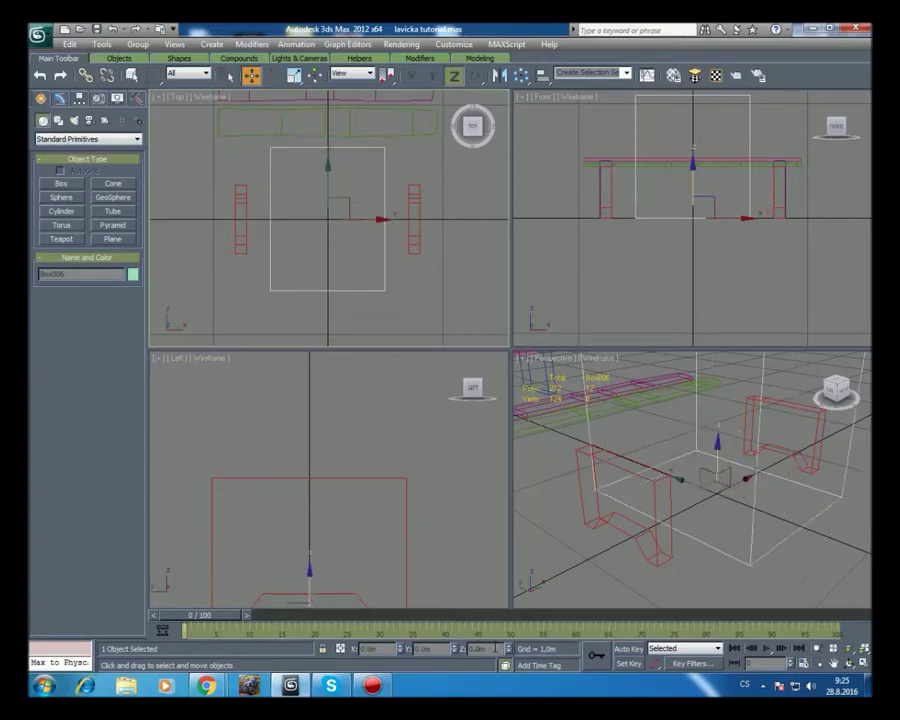
double_click(72, 272)
type("Lavicka")
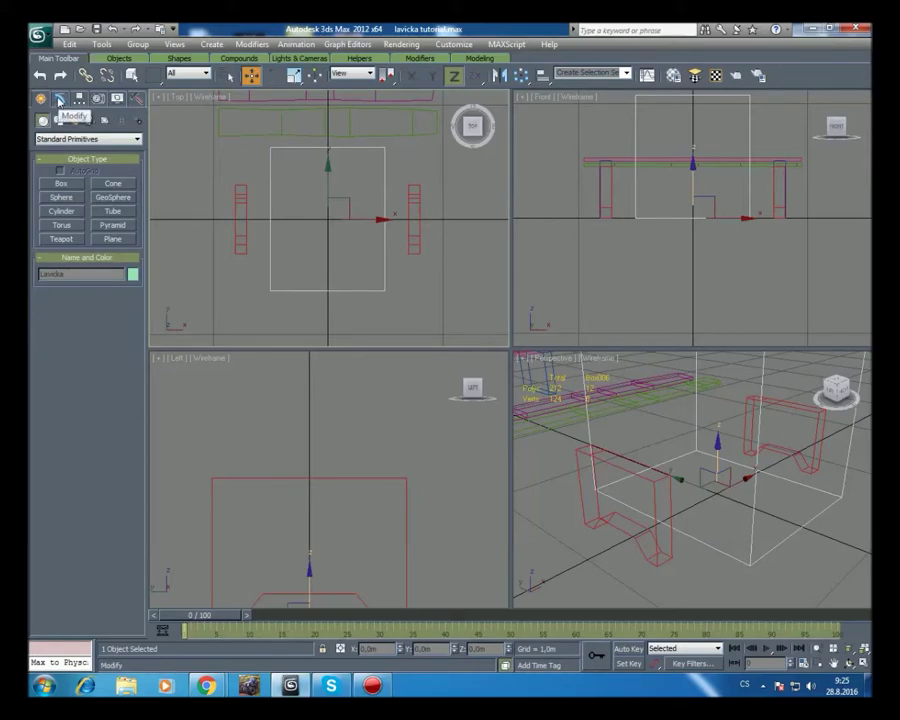
- Add Edit Mesh to lavicka, attach the legs, and delete the original box element
left_click(60, 99)
left_click(120, 134)
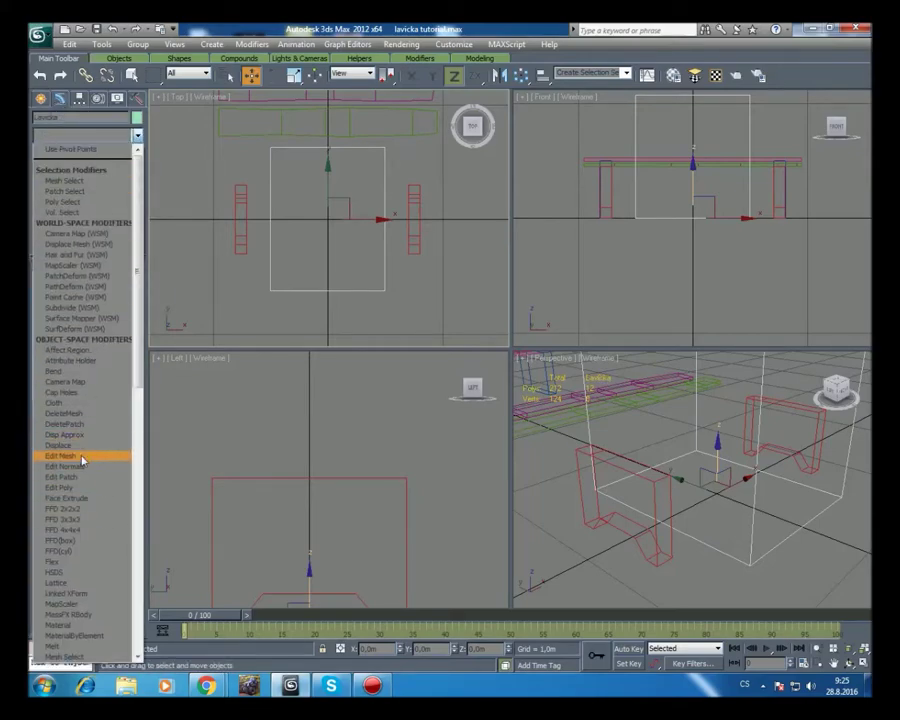
left_click(77, 460)
left_click(60, 499)
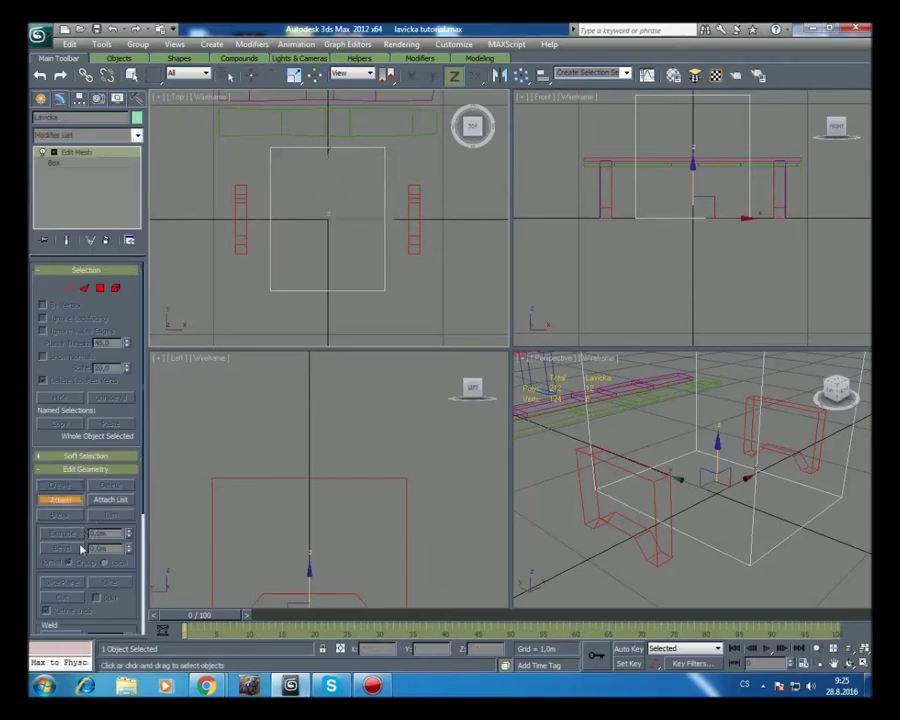
left_click(241, 240)
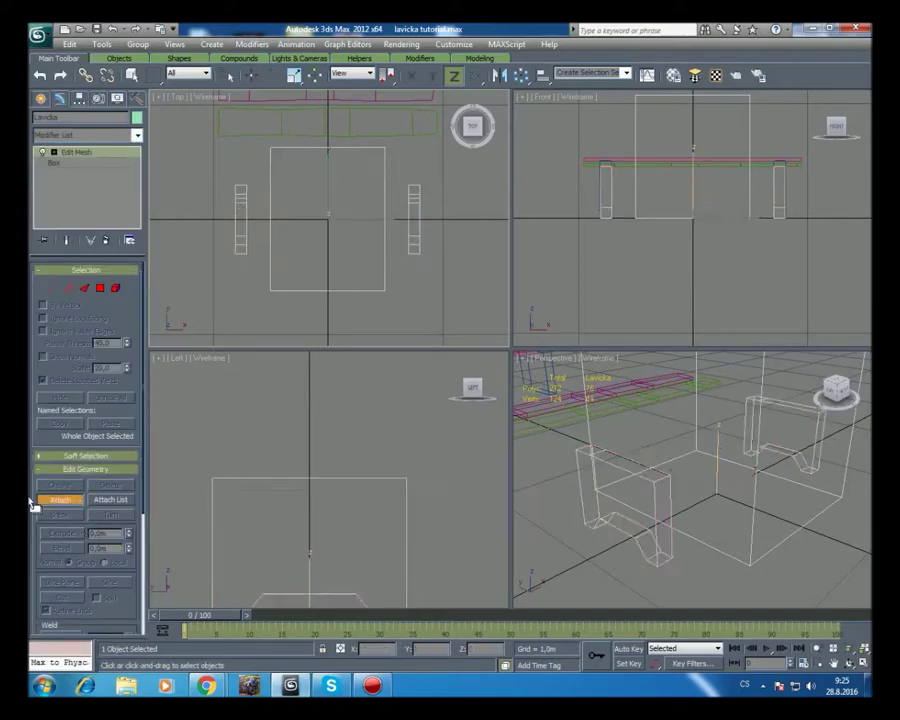
left_click(115, 288)
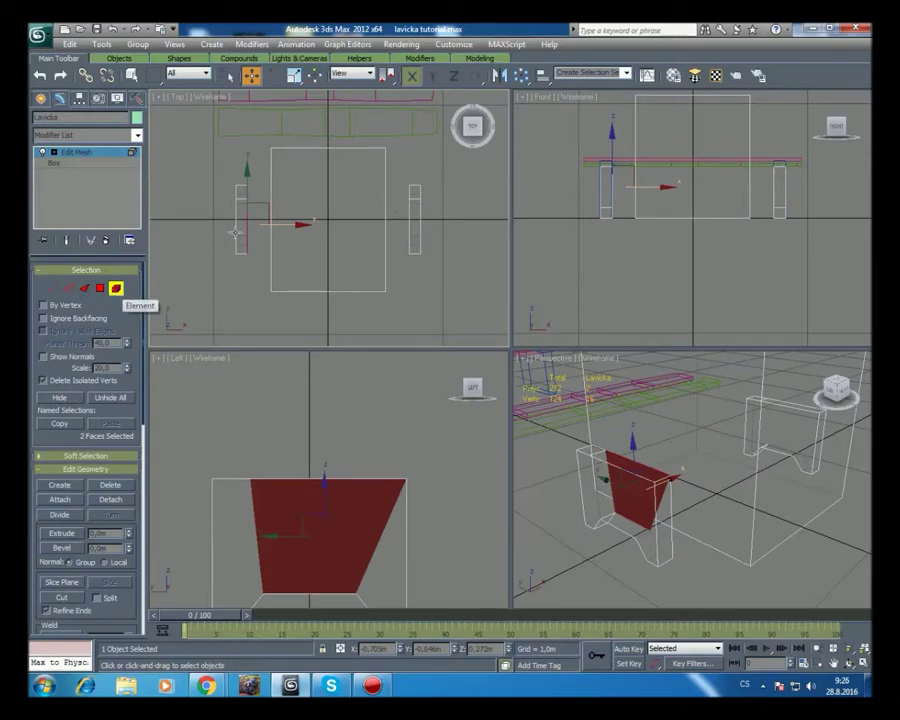
left_click(337, 394)
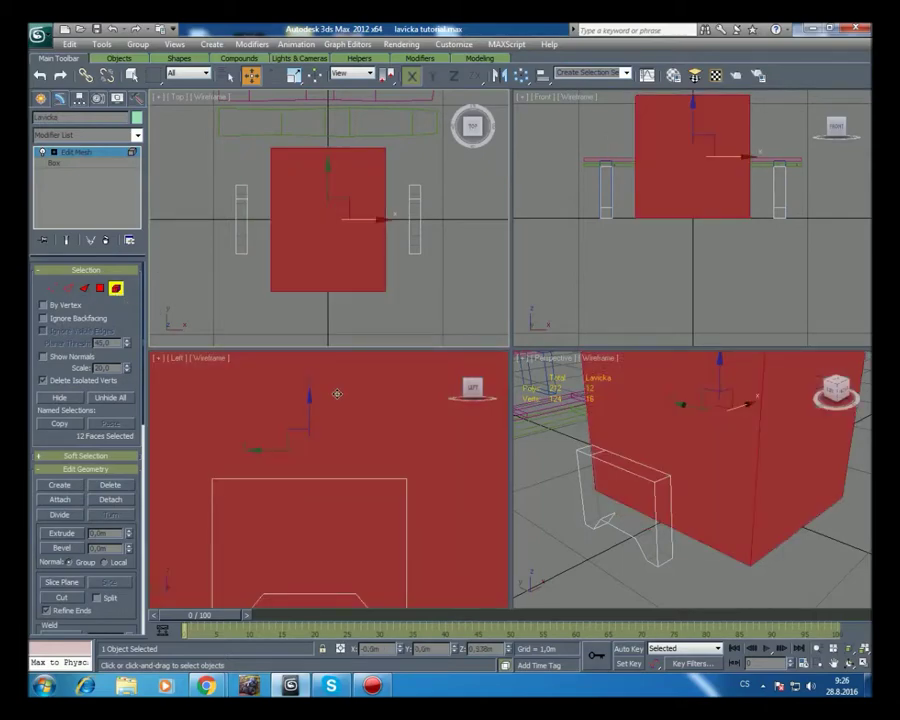
key("Delete")
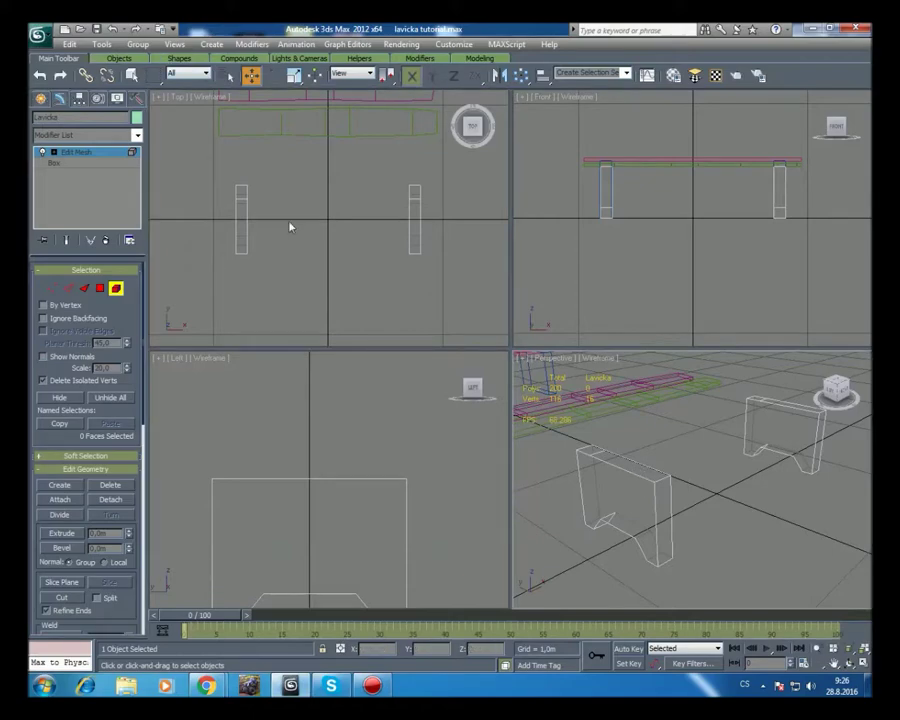
- Exit mesh editing, rotate the legs about the vertical axis, then undo the rotation
left_click(40, 99)
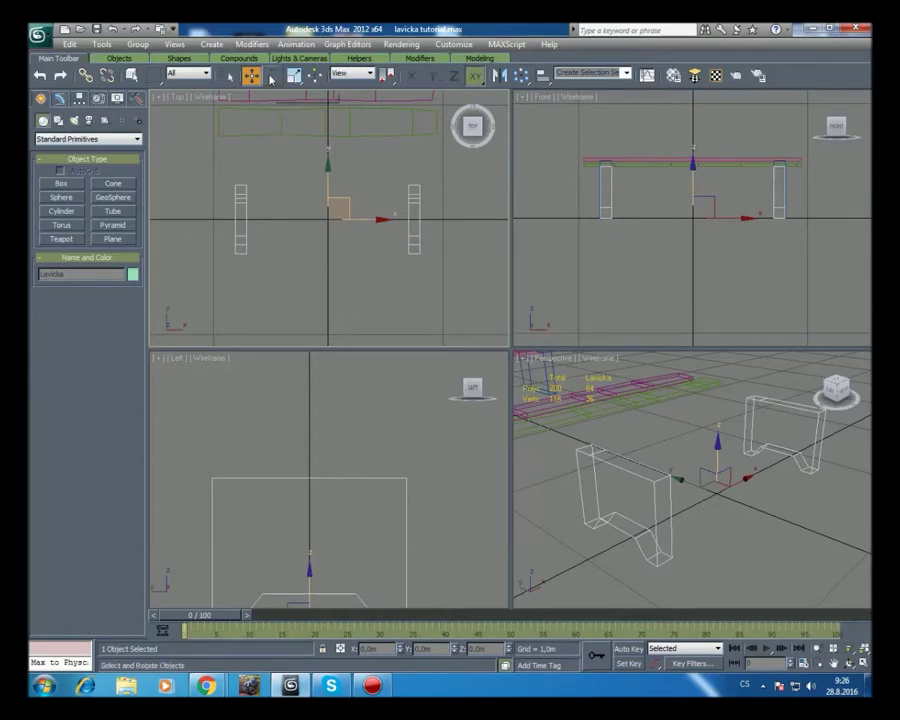
key("e")
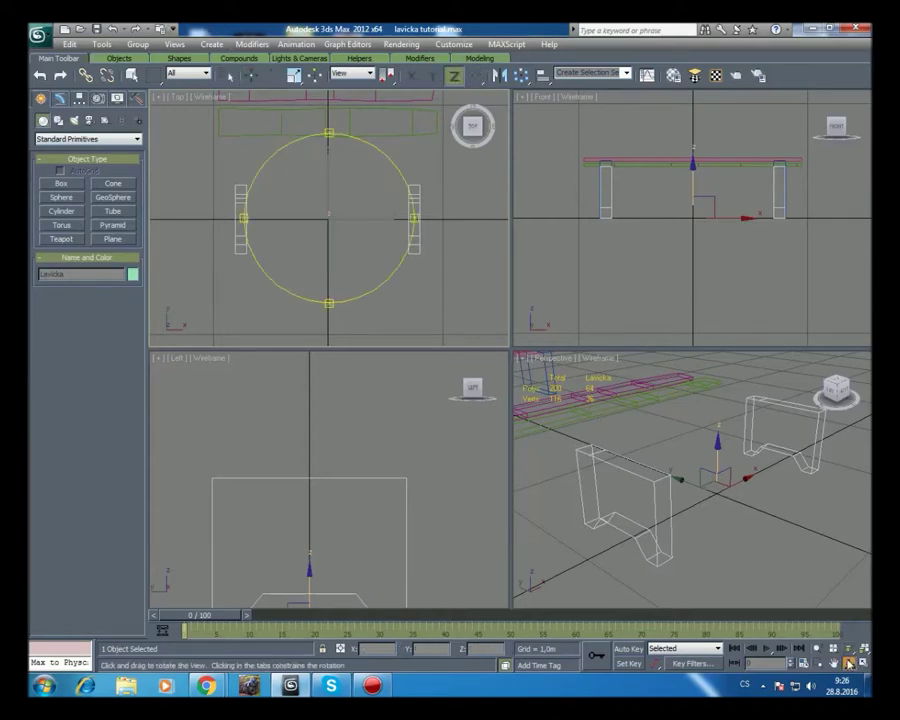
middle_click_drag(700, 480, 716, 505, "alt")
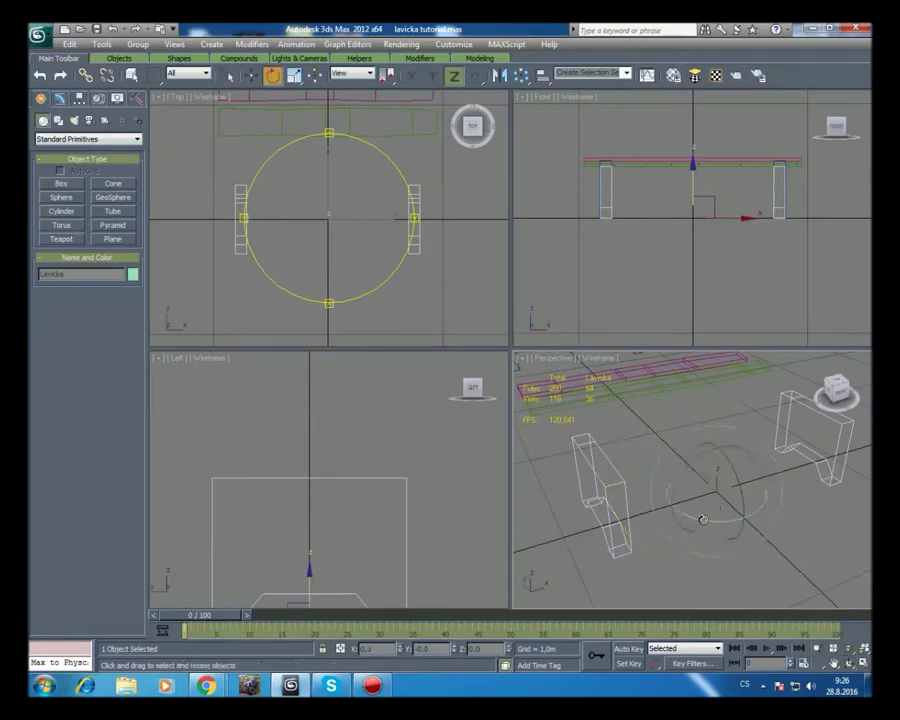
left_click_drag(703, 519, 642, 496)
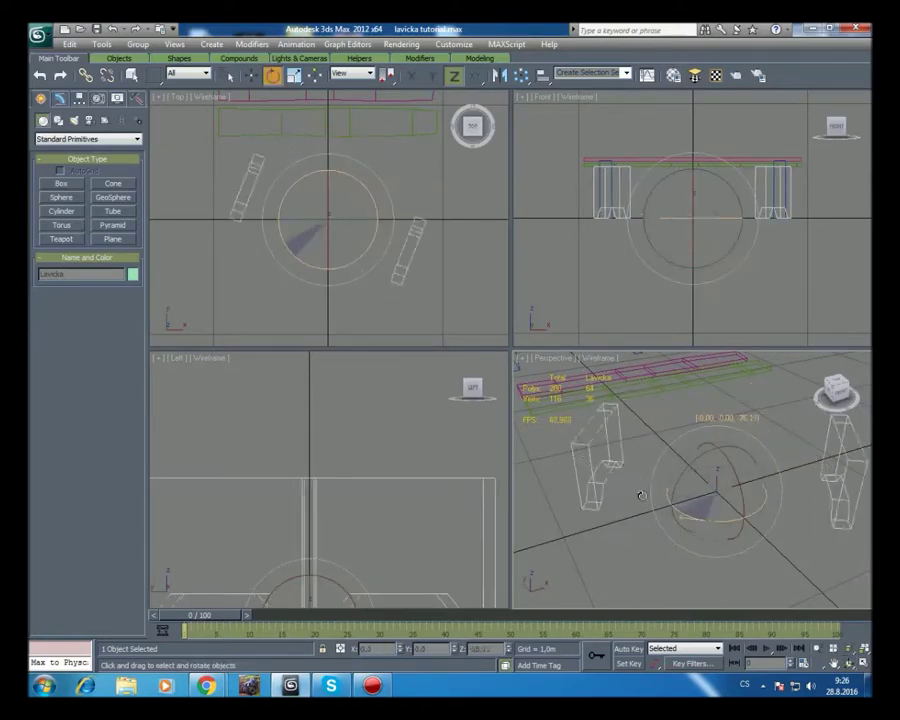
left_click_drag(642, 496, 620, 472)
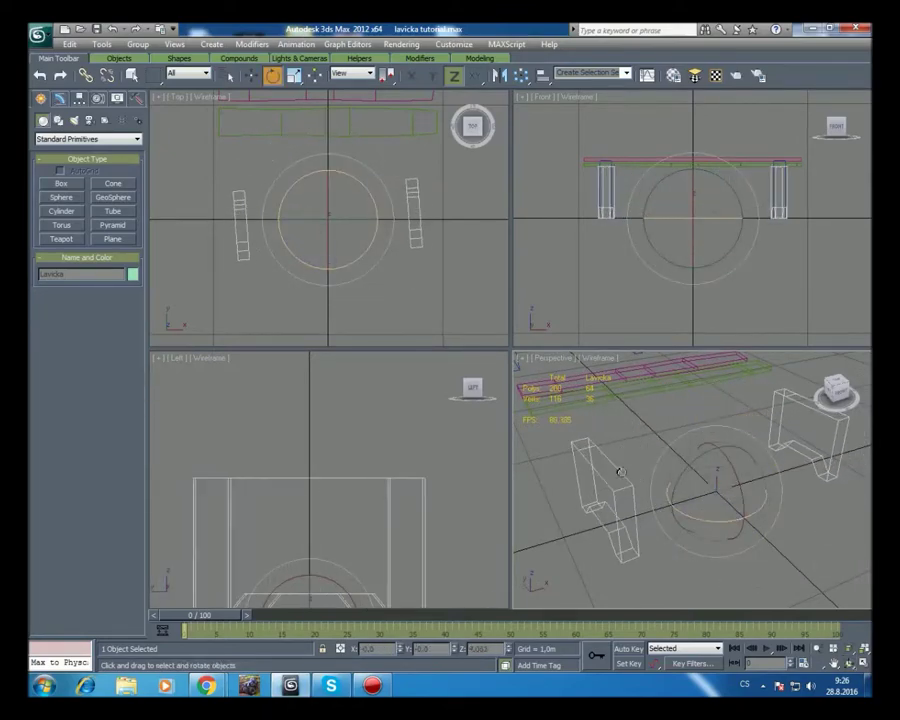
key("ctrl+z")
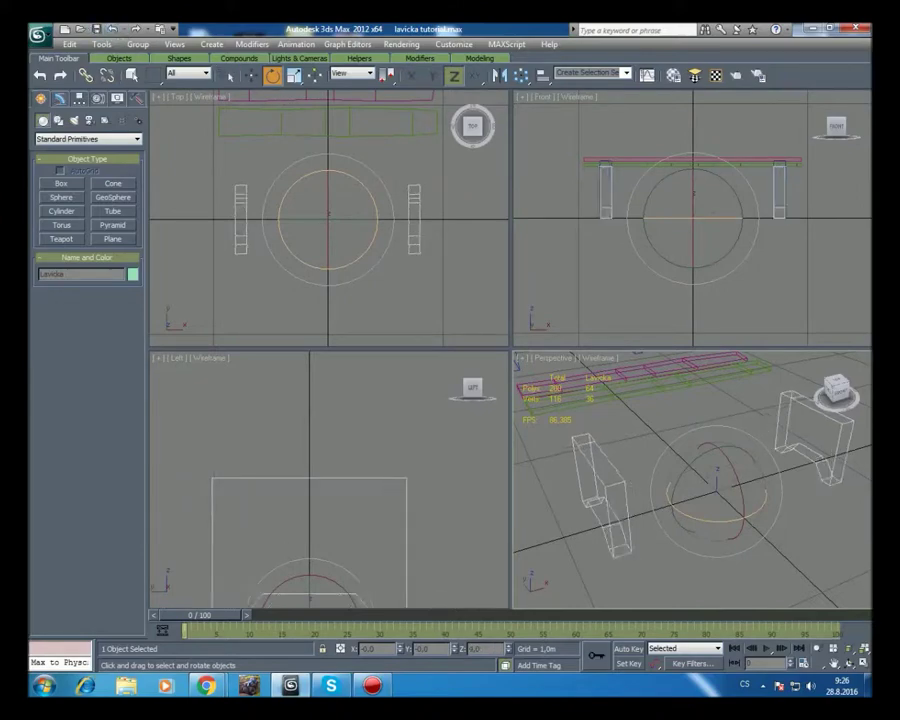
- Orbit the Perspective view and select the near leg's top face at Polygon level
key("ctrl+p")
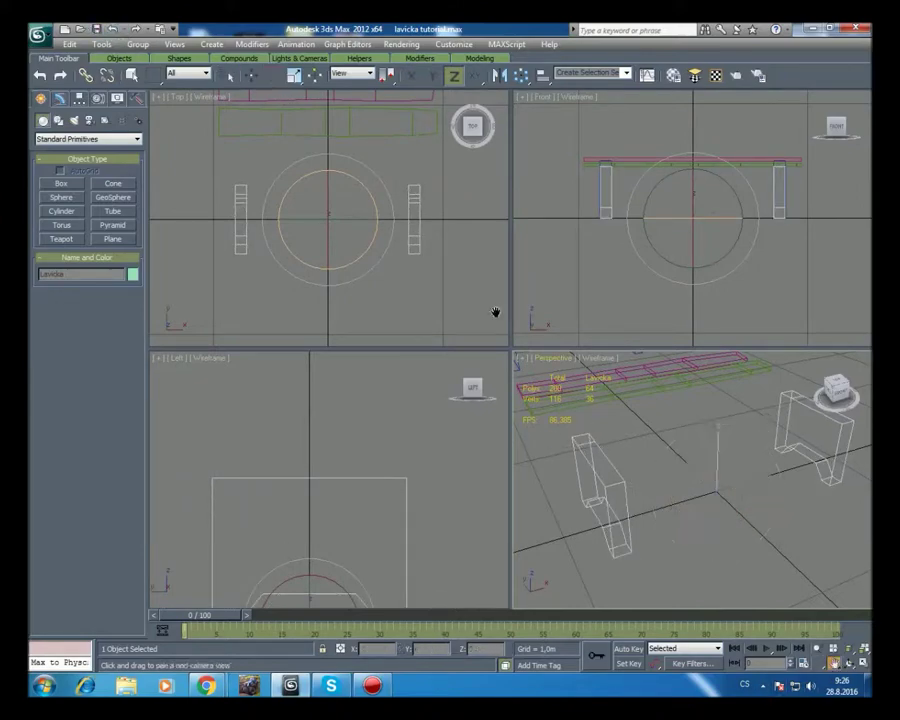
left_click(849, 663)
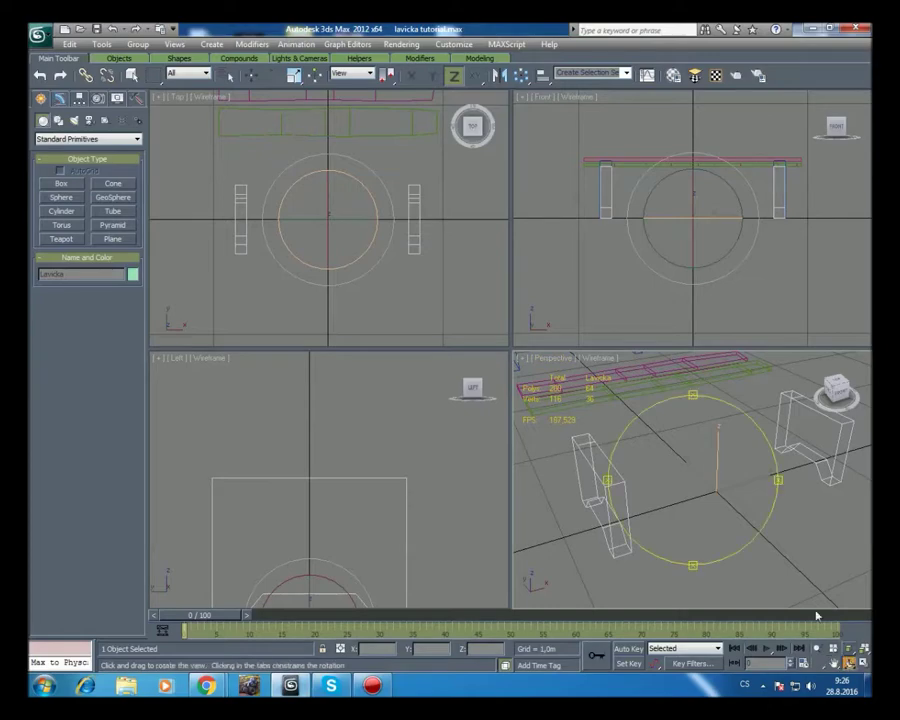
mouse_move(780, 560)
left_mouse_down()
mouse_move(728, 472)
mouse_move(690, 470)
left_mouse_up()
key("e")
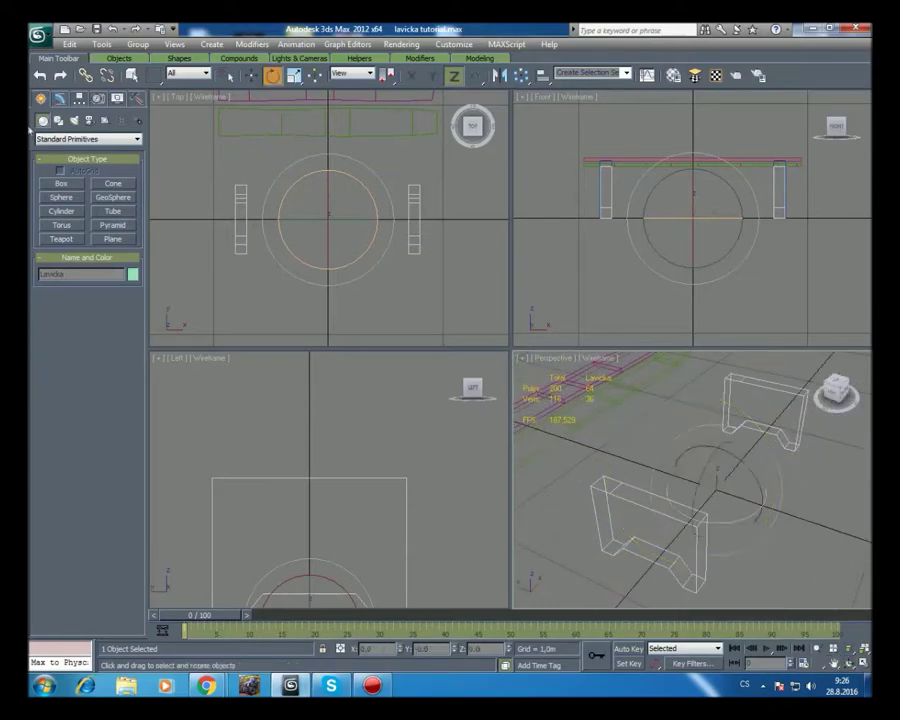
left_click(59, 98)
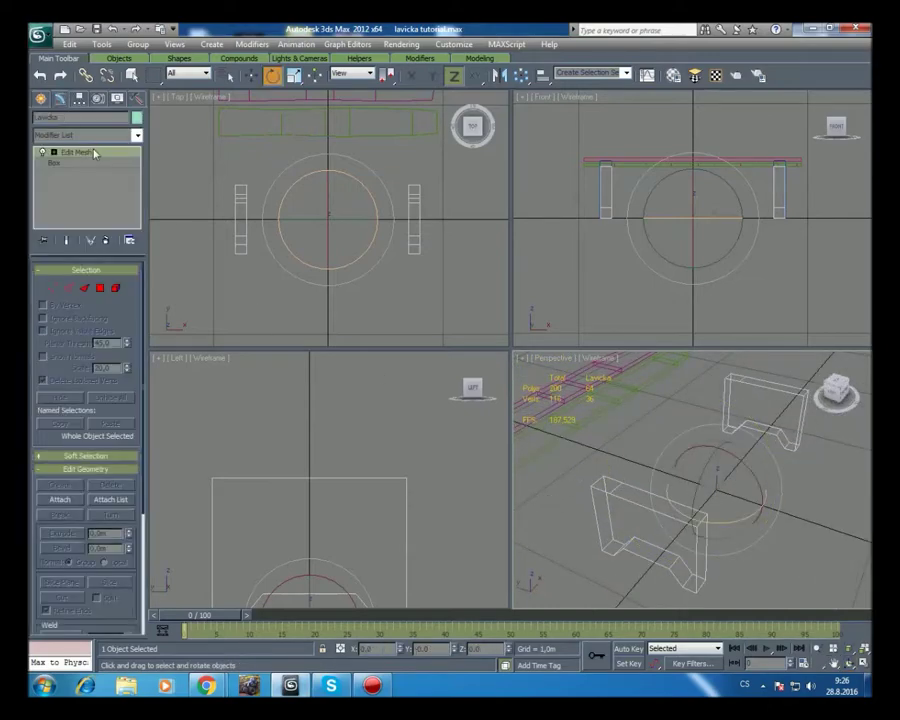
left_click(100, 288)
left_click(608, 483)
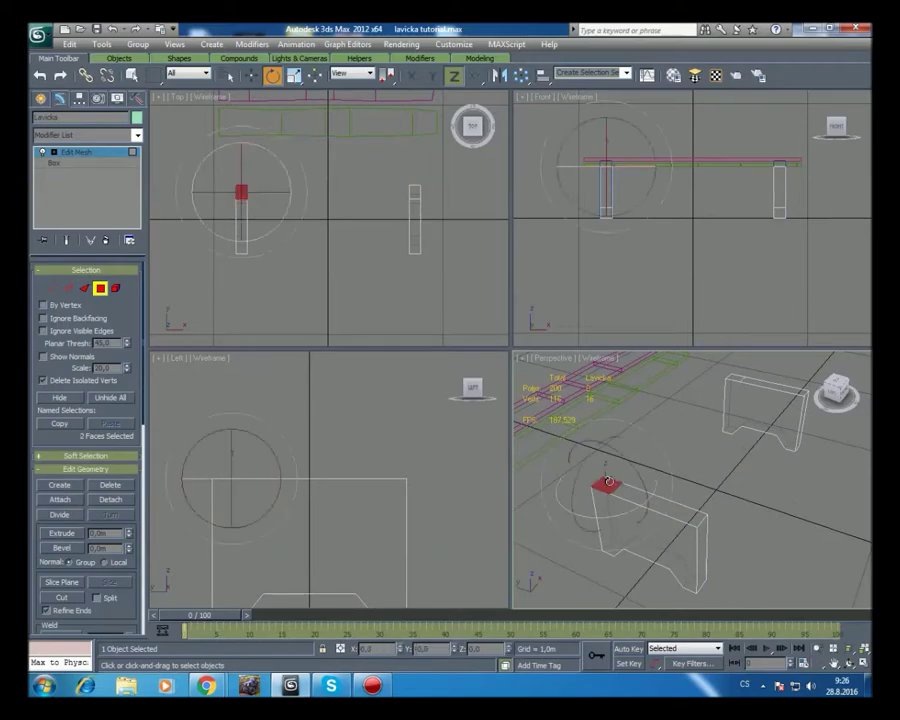
- Select both legs' top faces, extrude them upward, and zoom all views to fit
left_click(732, 378, "ctrl")
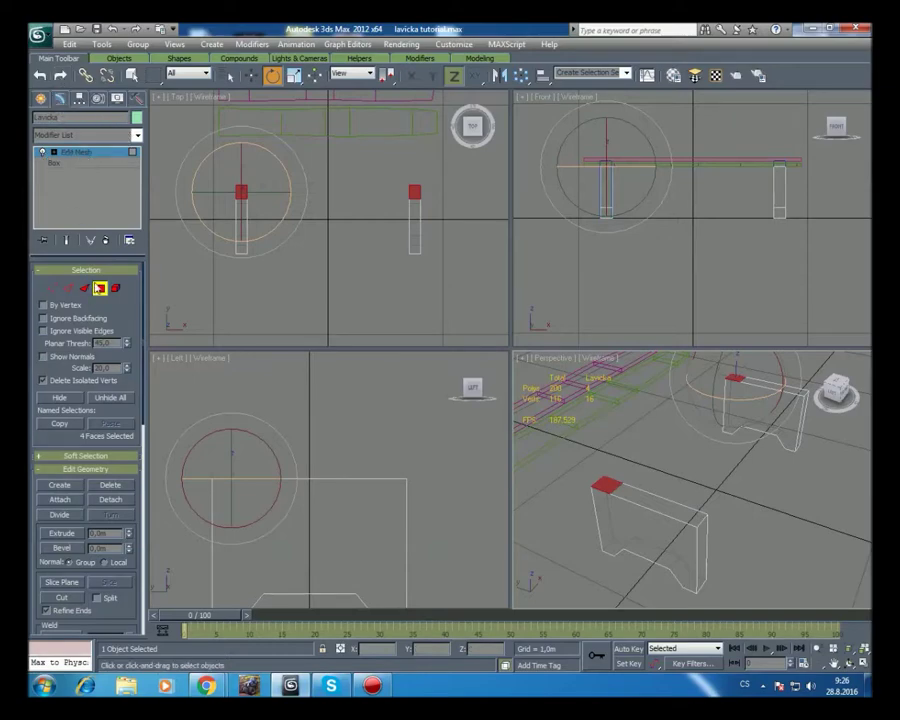
left_click(605, 484)
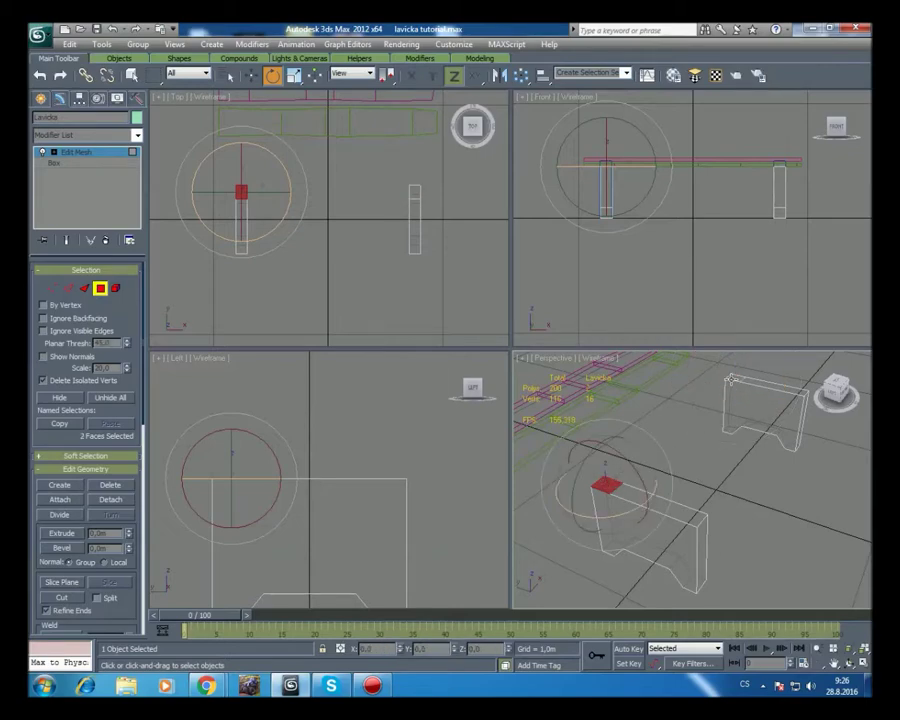
left_click(731, 378, "ctrl")
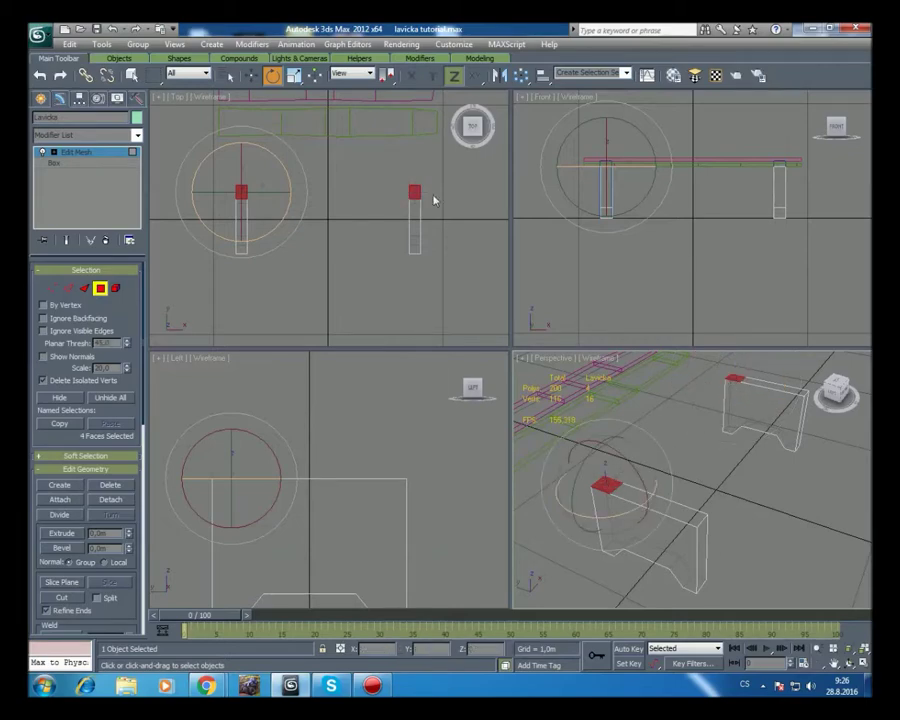
left_click(249, 77)
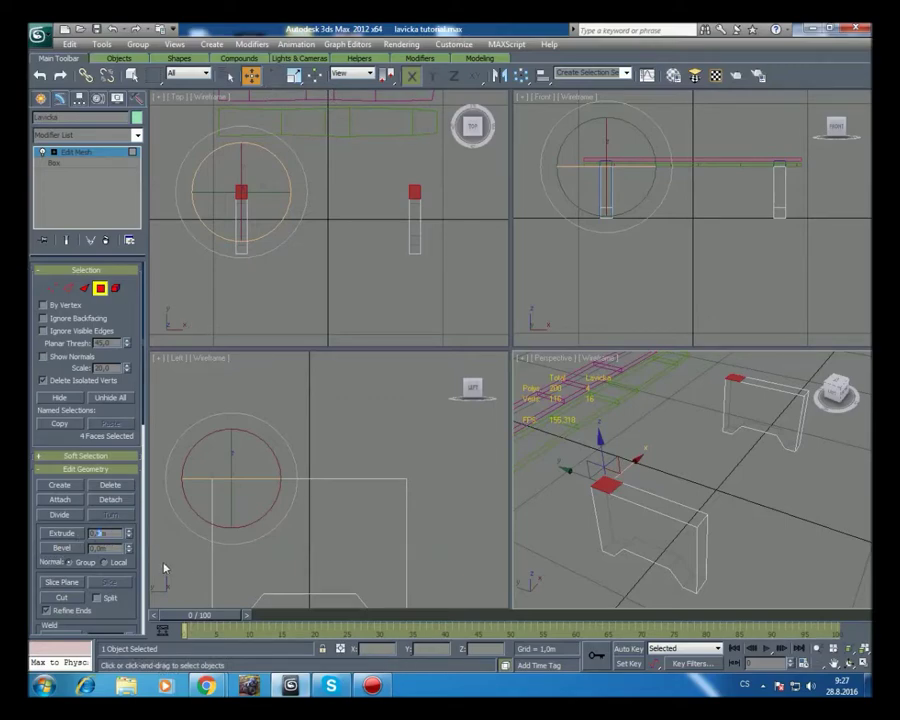
left_click(60, 533)
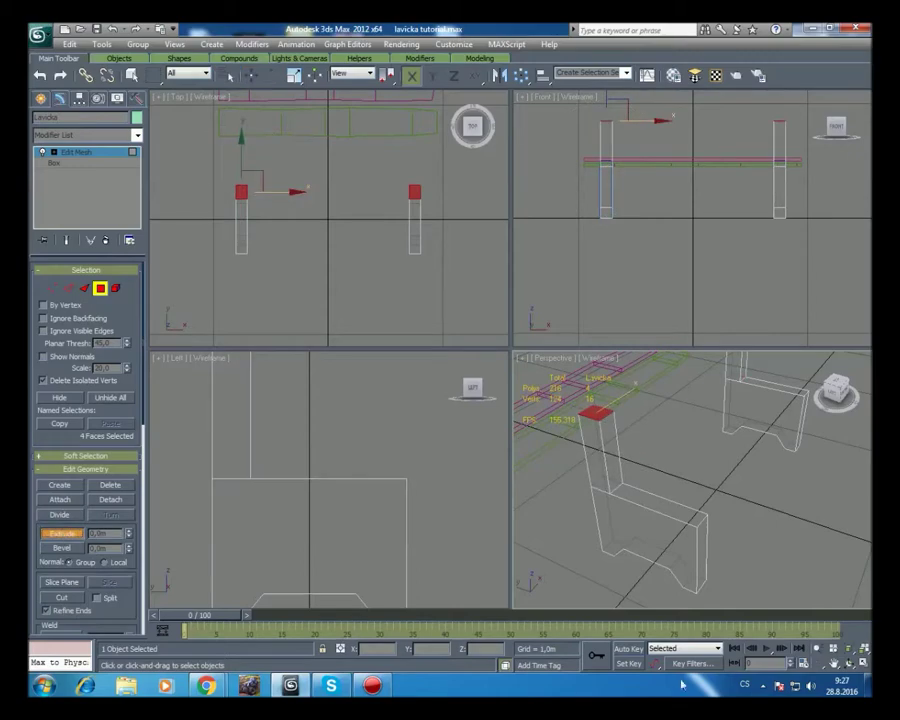
mouse_move(247, 474)
left_mouse_down()
mouse_move(248, 538)
mouse_move(273, 481)
left_mouse_up()
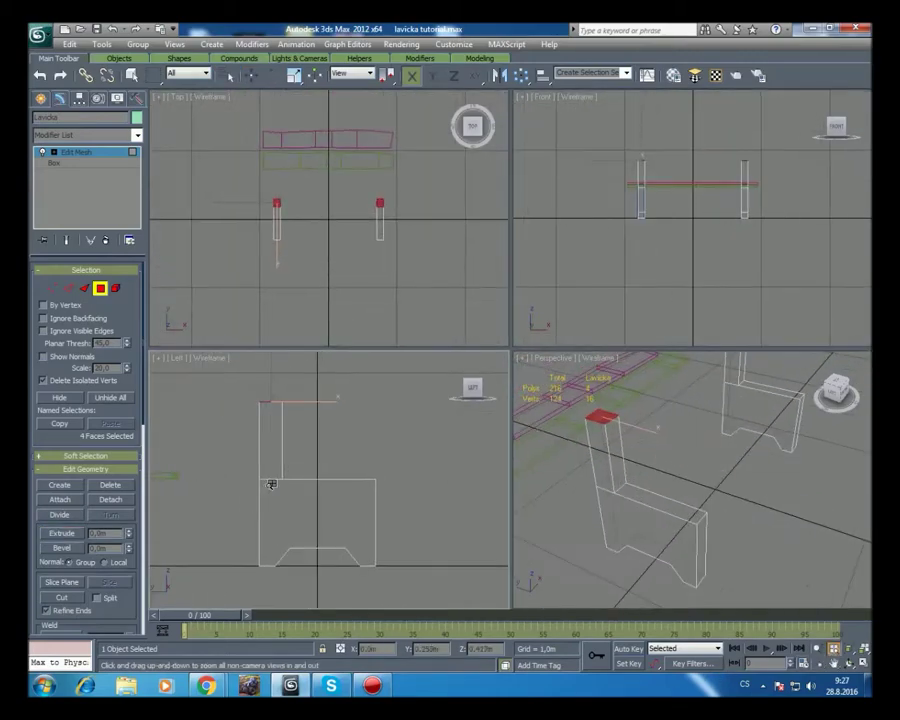
- In Vertex mode, shift the leg uprights' top vertices left in the Left view to slant them
left_click(834, 663)
left_click_drag(257, 416, 273, 470)
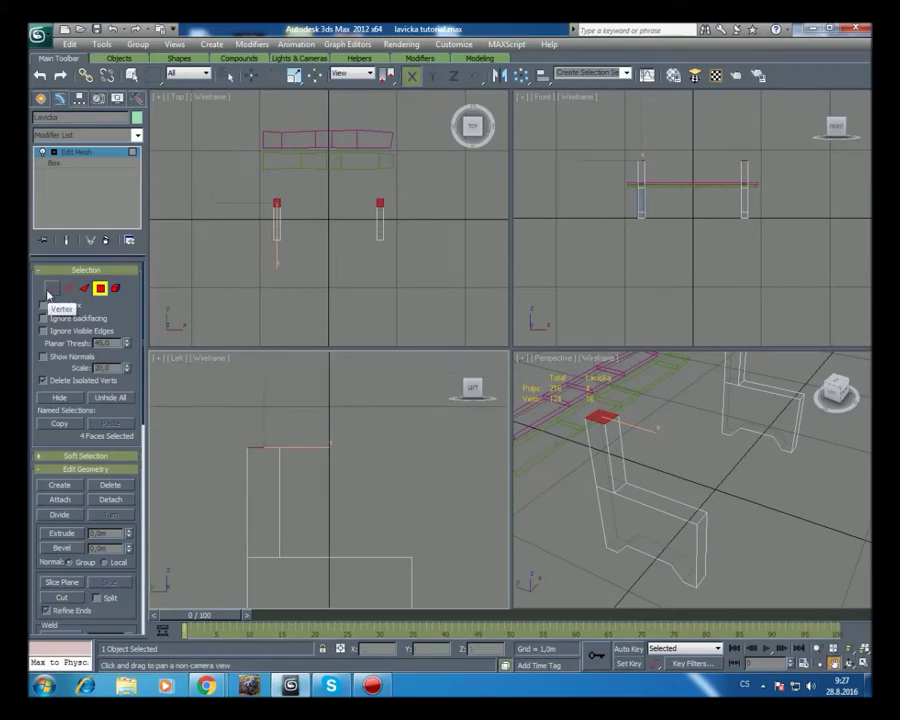
left_click(50, 291)
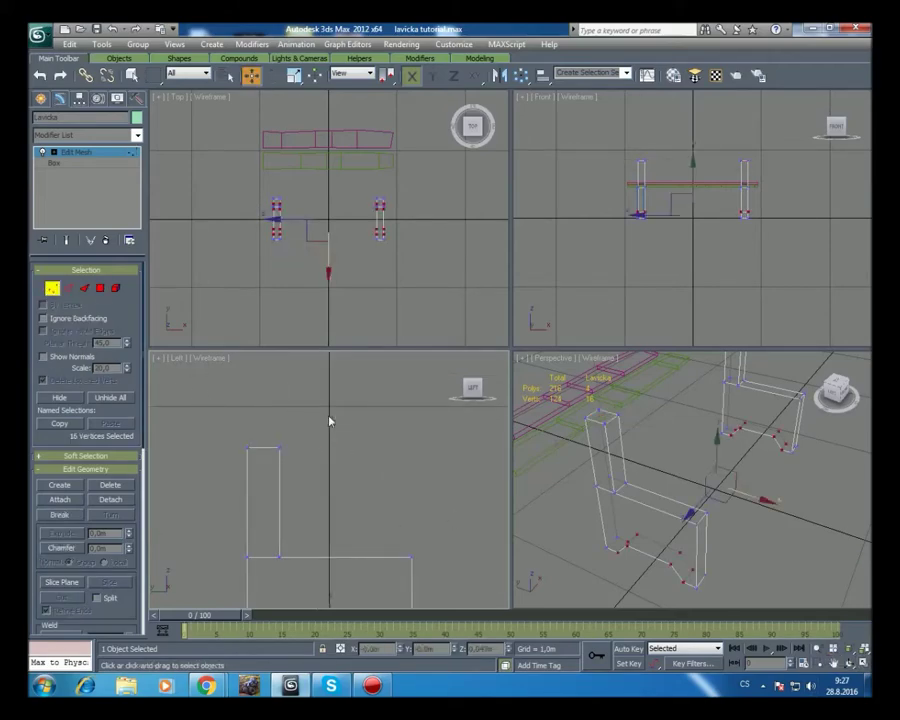
left_click_drag(327, 418, 235, 470)
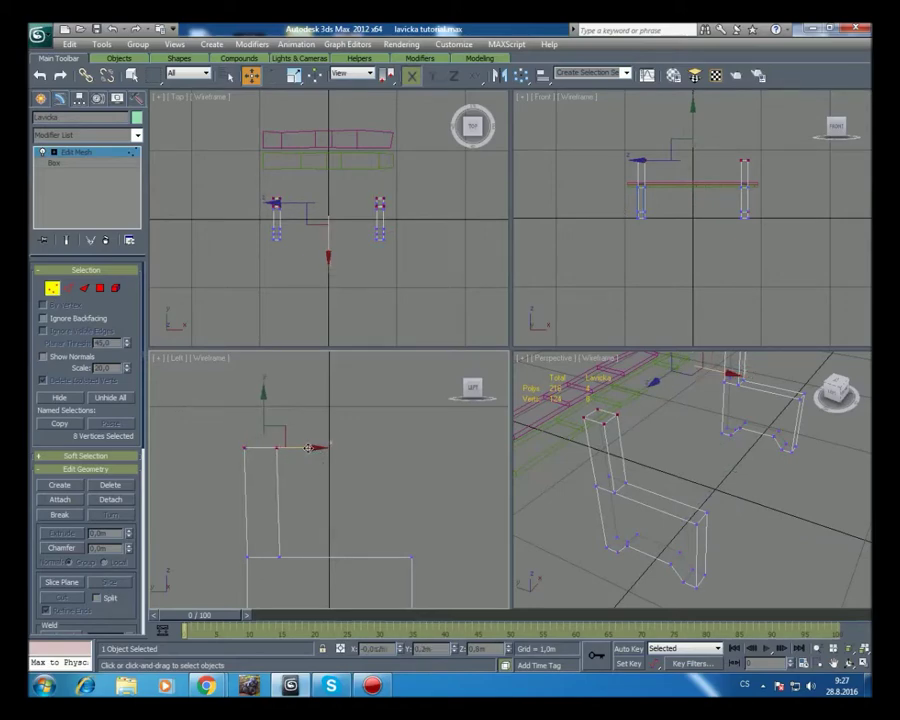
left_click_drag(313, 448, 291, 451)
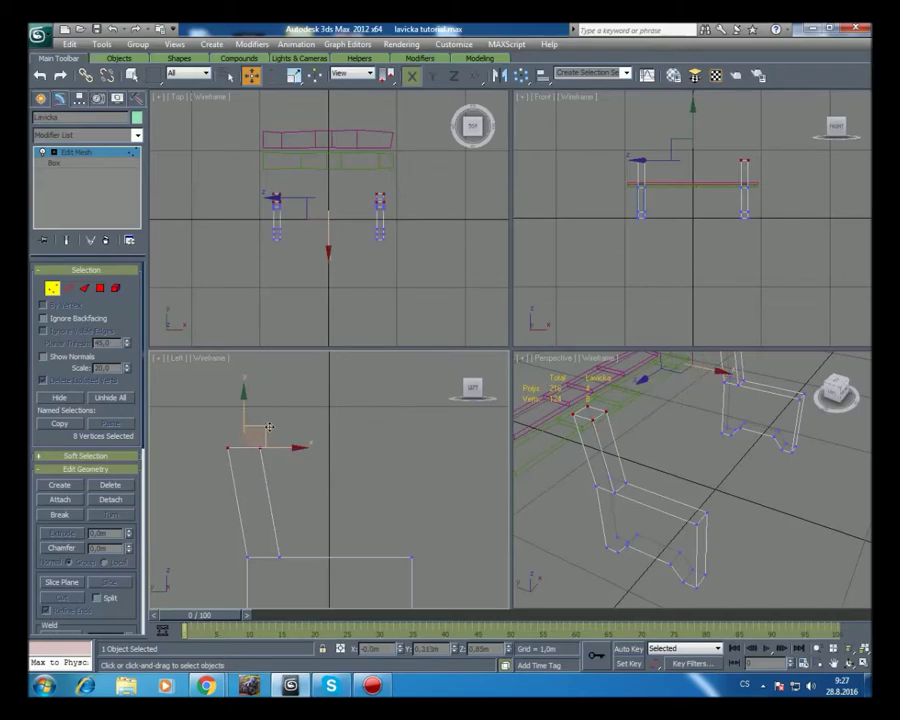
- Reselect only the rear top vertices and inspect the slanted legs in the Perspective view
mouse_move(296, 450)
left_mouse_down()
mouse_move(251, 468)
mouse_move(236, 452)
left_mouse_up()
middle_click_drag(236, 452, 236, 428)
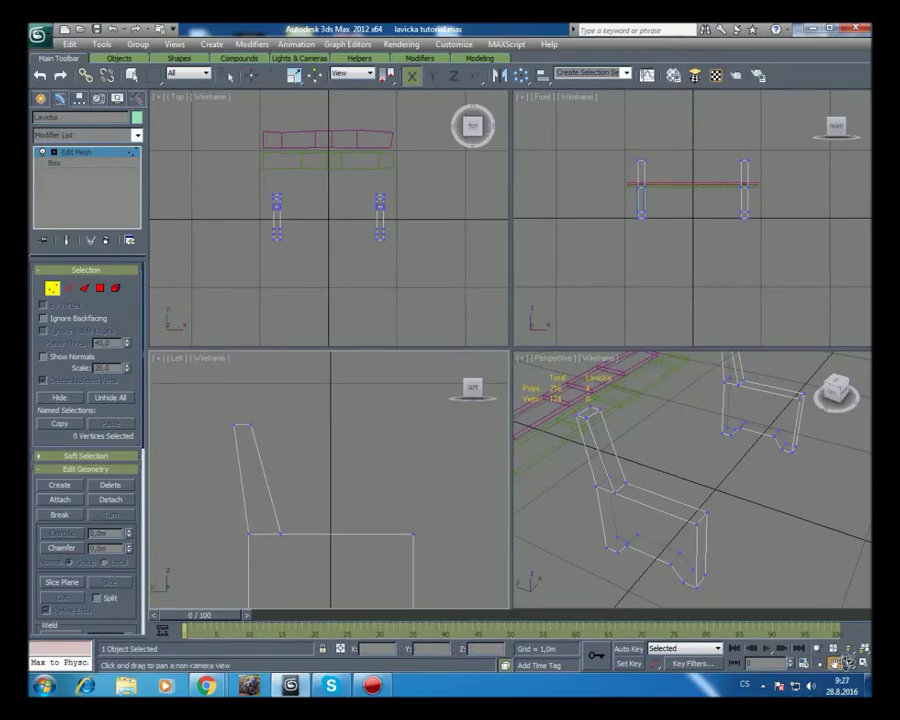
left_click(848, 663)
mouse_move(650, 450)
left_mouse_down()
mouse_move(514, 437)
mouse_move(659, 452)
mouse_move(697, 446)
mouse_move(820, 633)
left_mouse_up()
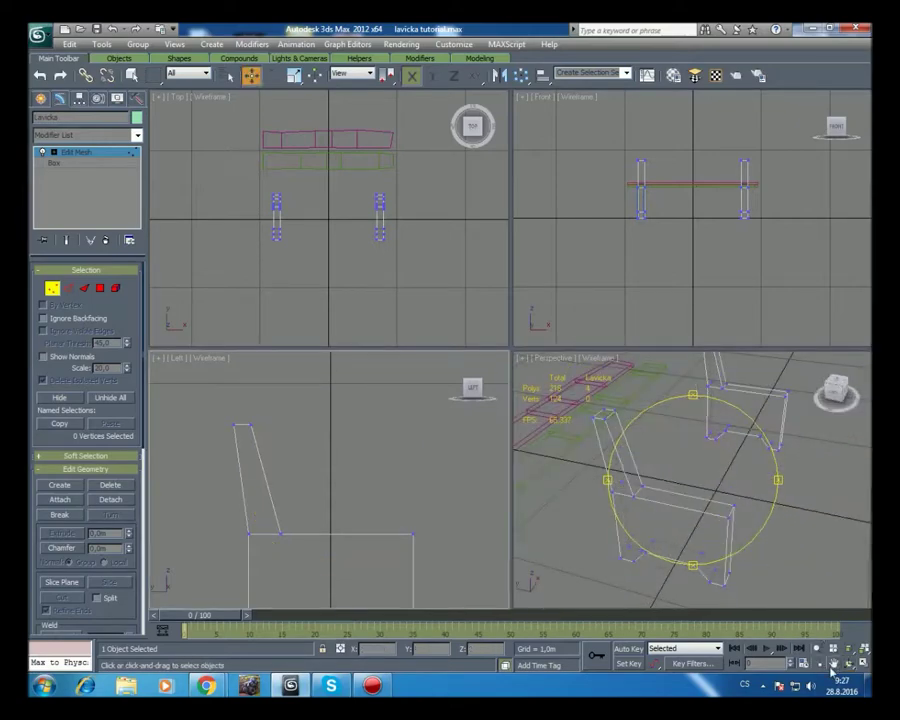
left_click(834, 663)
left_click_drag(711, 476, 715, 496)
scroll(715, 496, "up", 3)
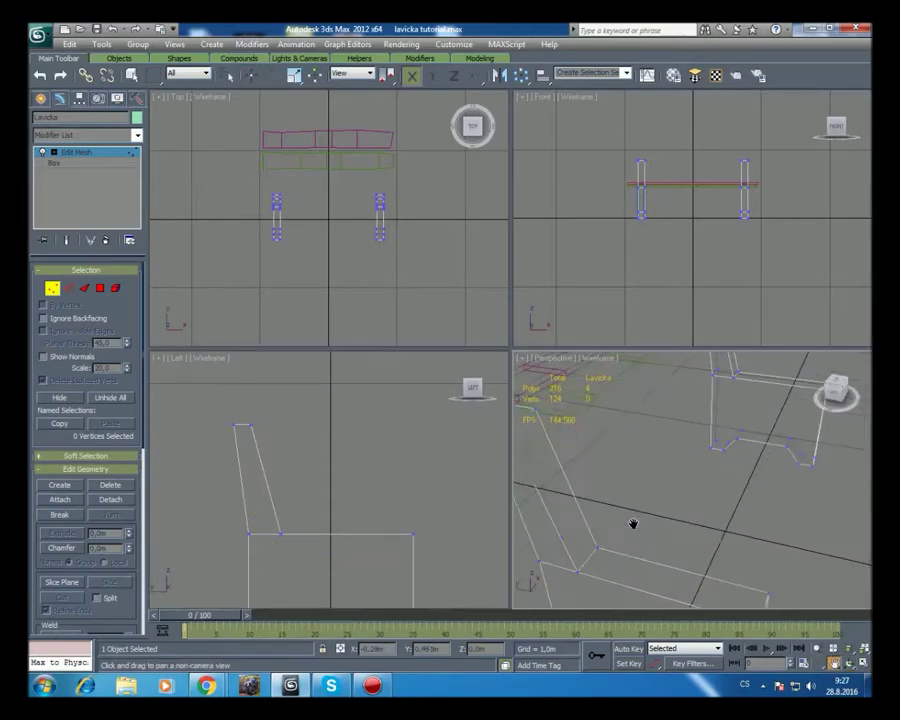
scroll(650, 515, "down", 3)
scroll(663, 510, "down", 1)
key("w")
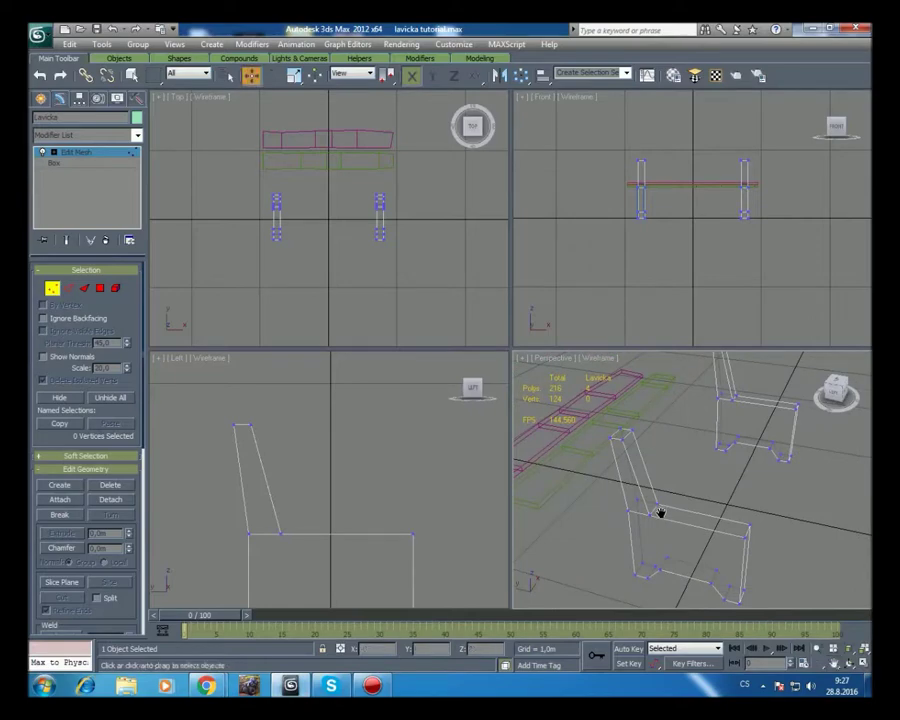
- Show Perspective as Hidden Line, add an Edit Poly modifier and remove selected leg edges
left_click(594, 358)
left_click(597, 434)
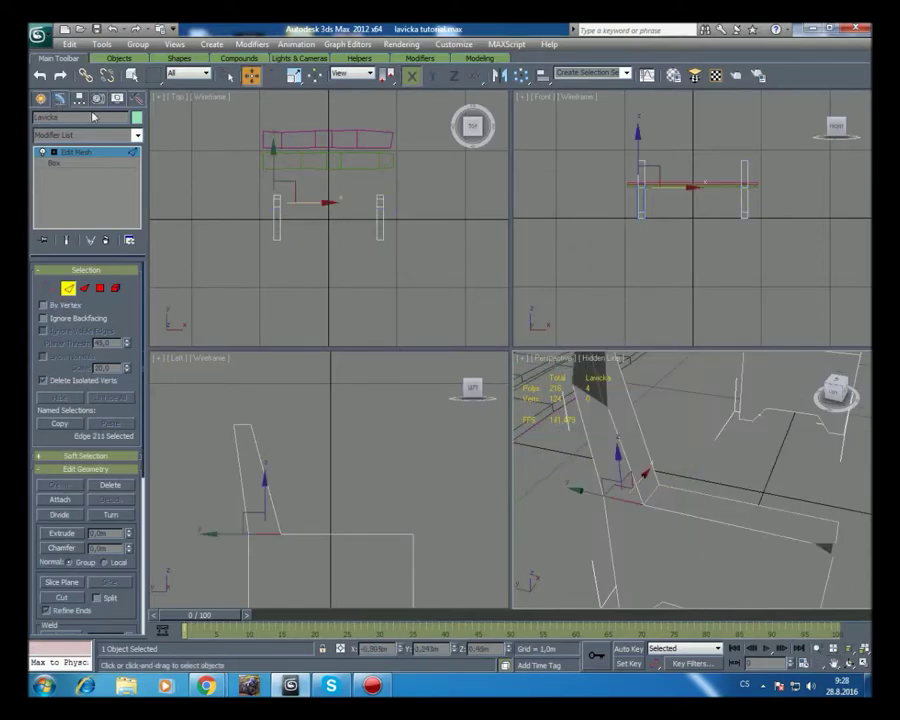
left_click(137, 135)
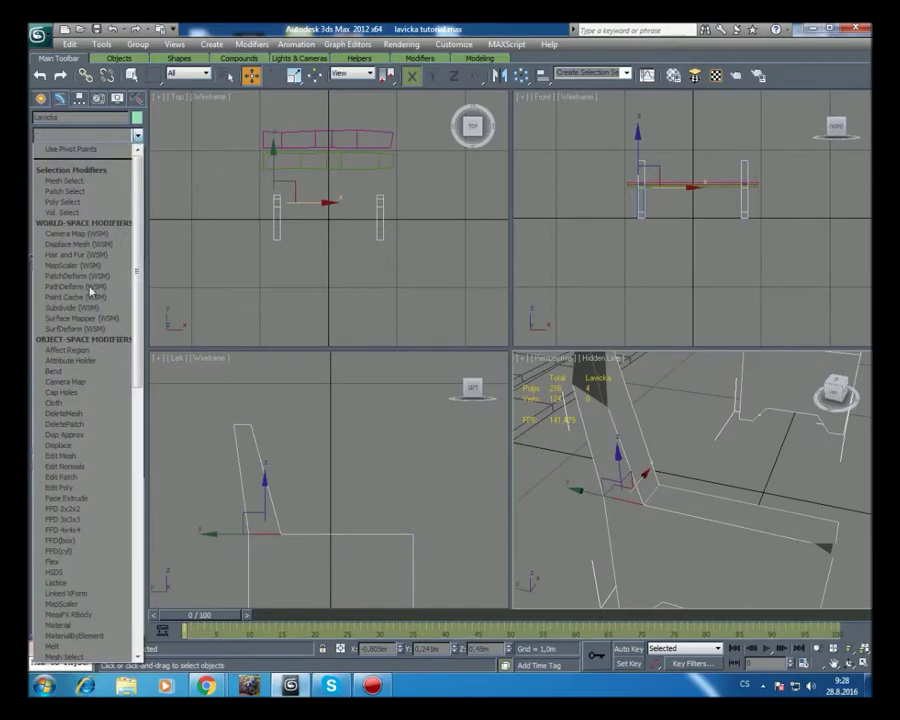
left_click(73, 490)
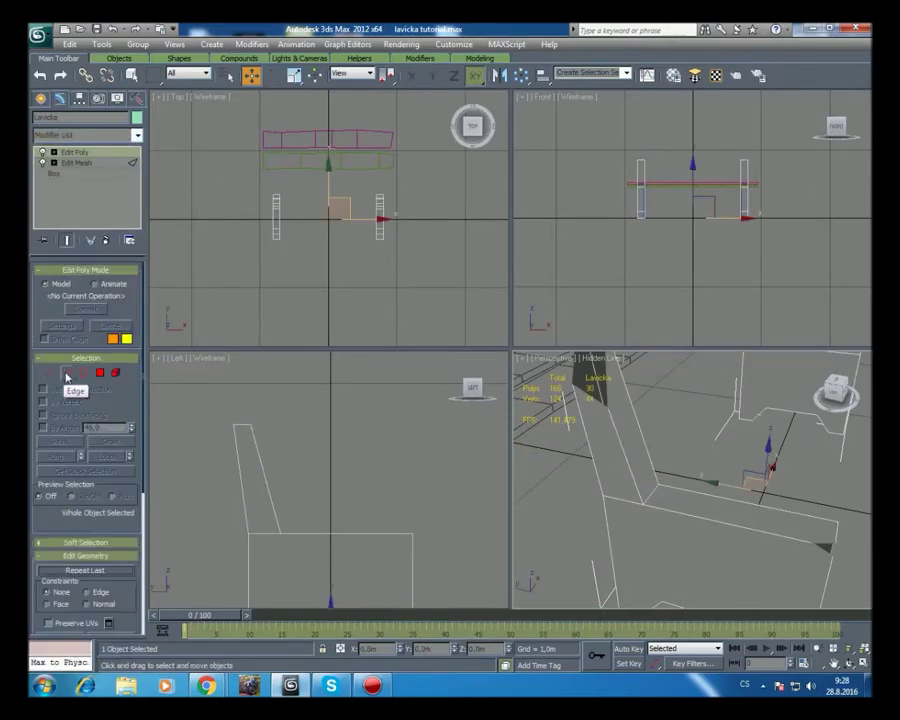
left_click(66, 377)
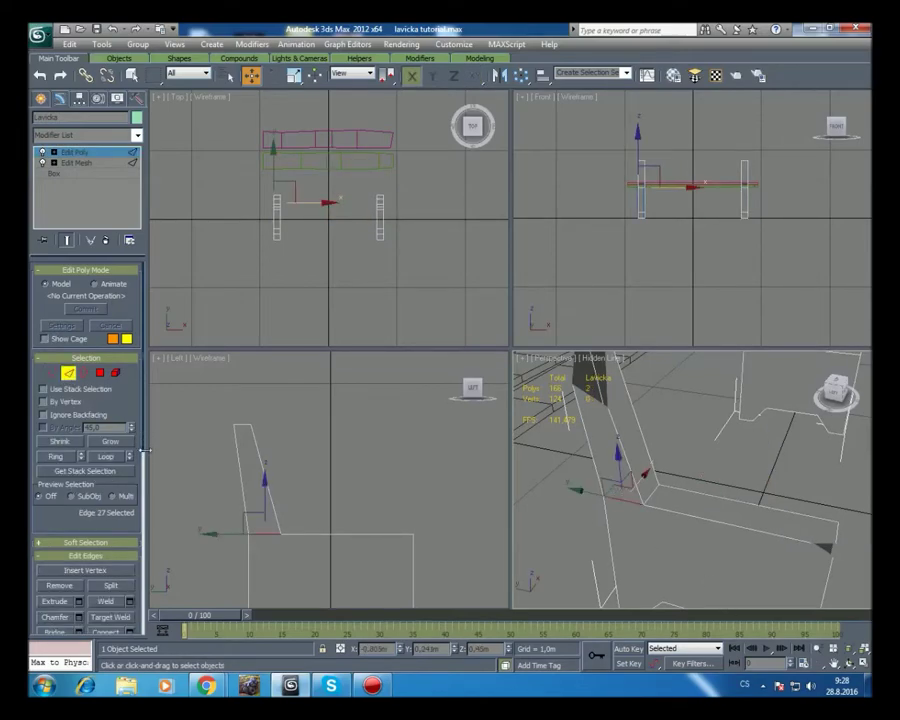
left_click_drag(143, 437, 146, 486)
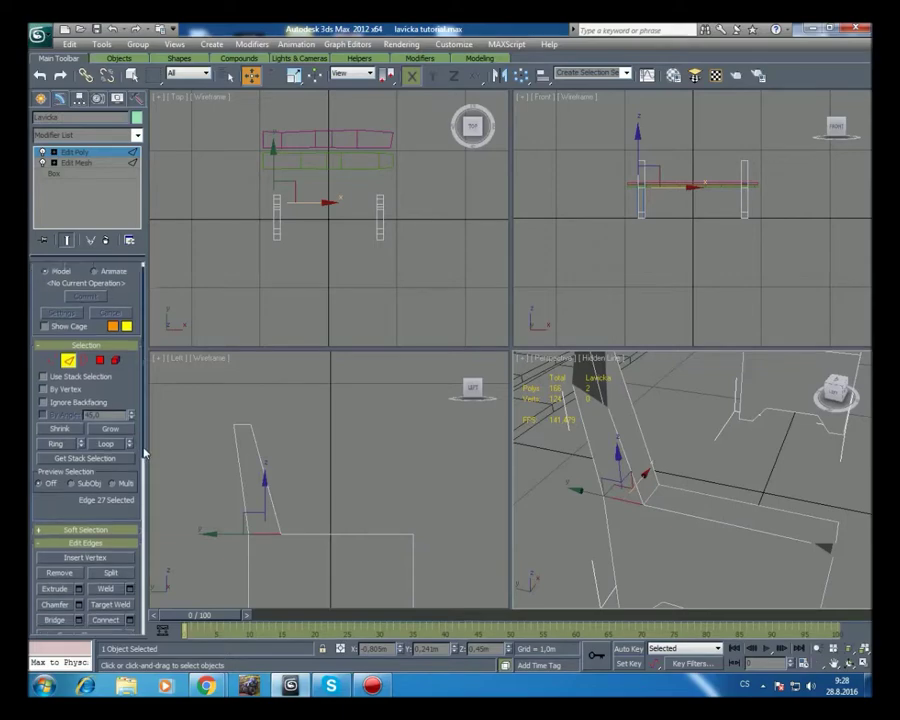
left_click(59, 519)
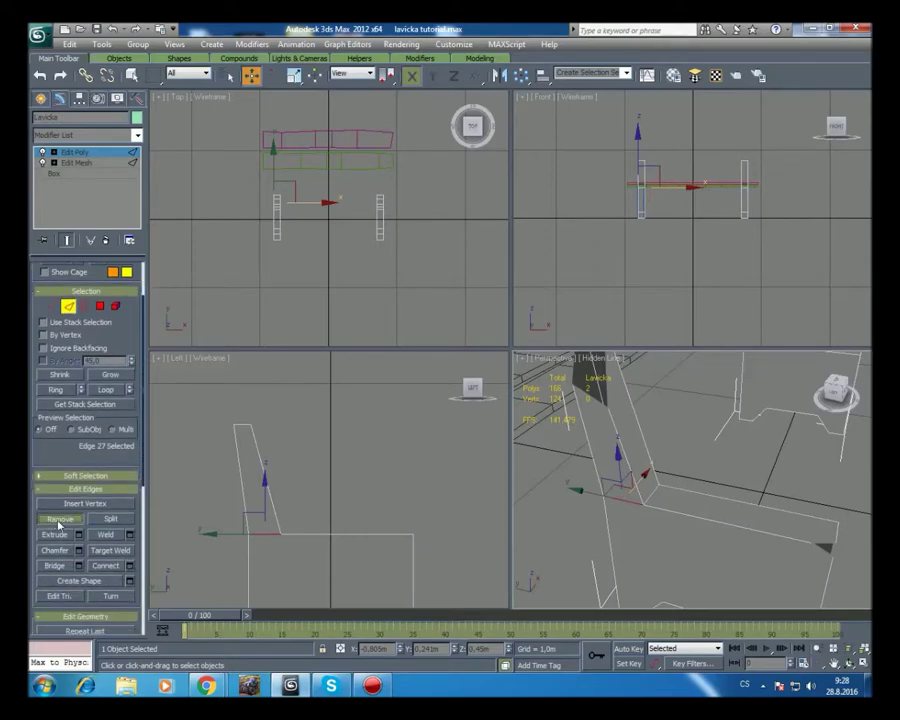
- Remove an extra edge on the leg and one on the backrest upright
left_click(849, 663)
mouse_move(700, 500)
left_mouse_down()
mouse_move(644, 520)
mouse_move(578, 525)
mouse_move(644, 382)
left_mouse_up()
key("w")
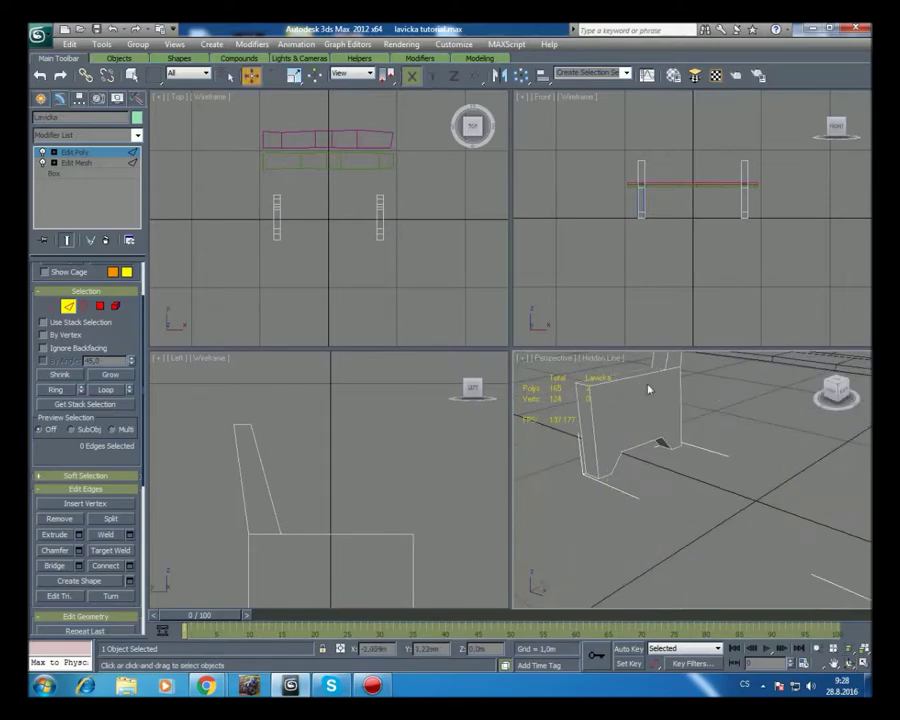
left_click(644, 382)
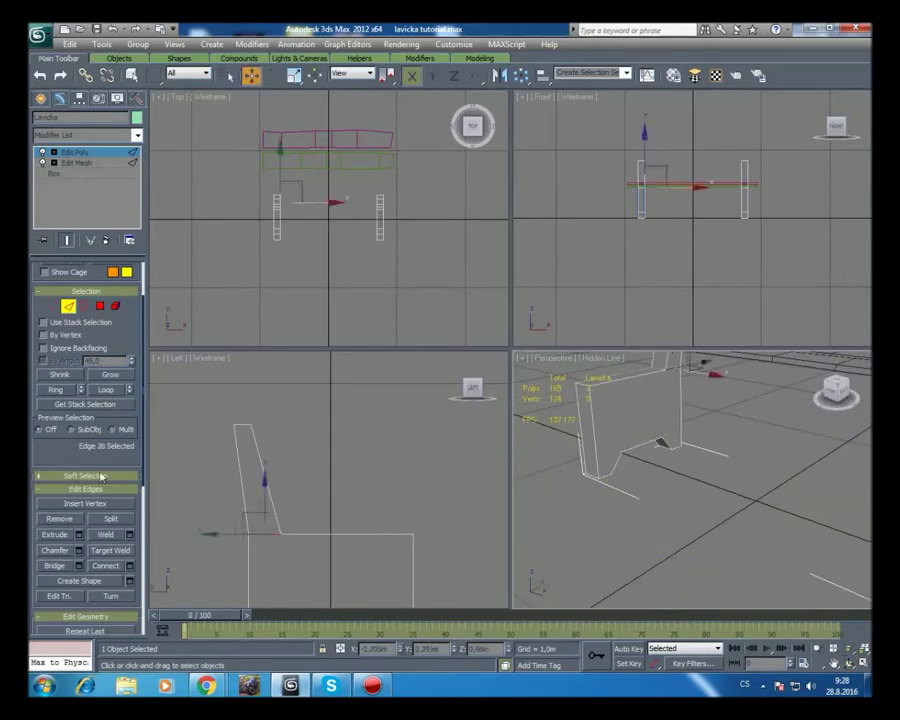
left_click(59, 519)
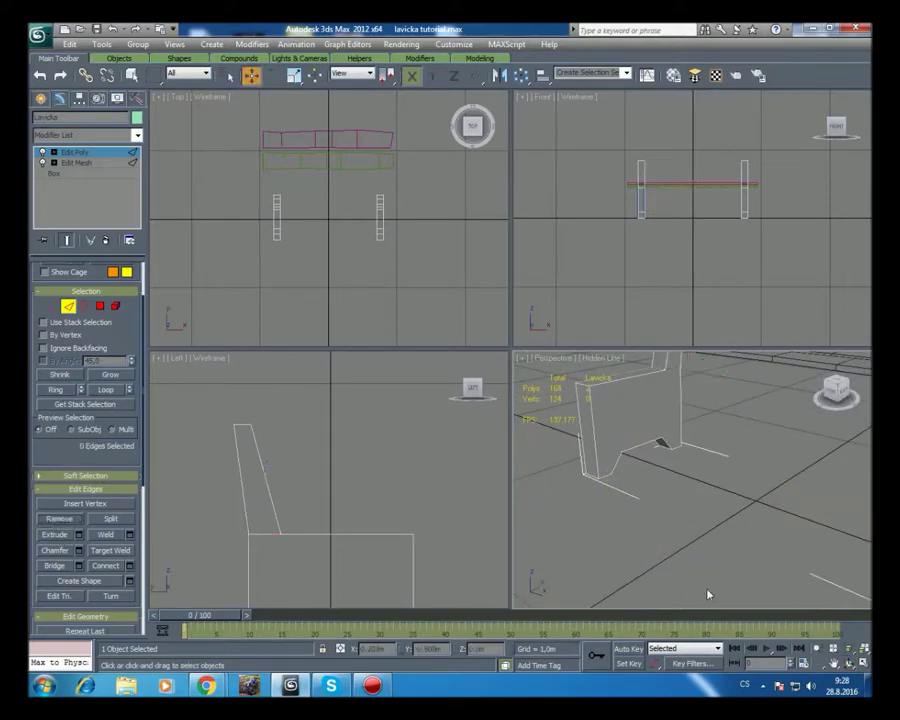
mouse_move(686, 494)
middle_mouse_down("alt")
mouse_move(478, 542)
mouse_move(615, 503)
middle_mouse_up("alt")
left_click(613, 500)
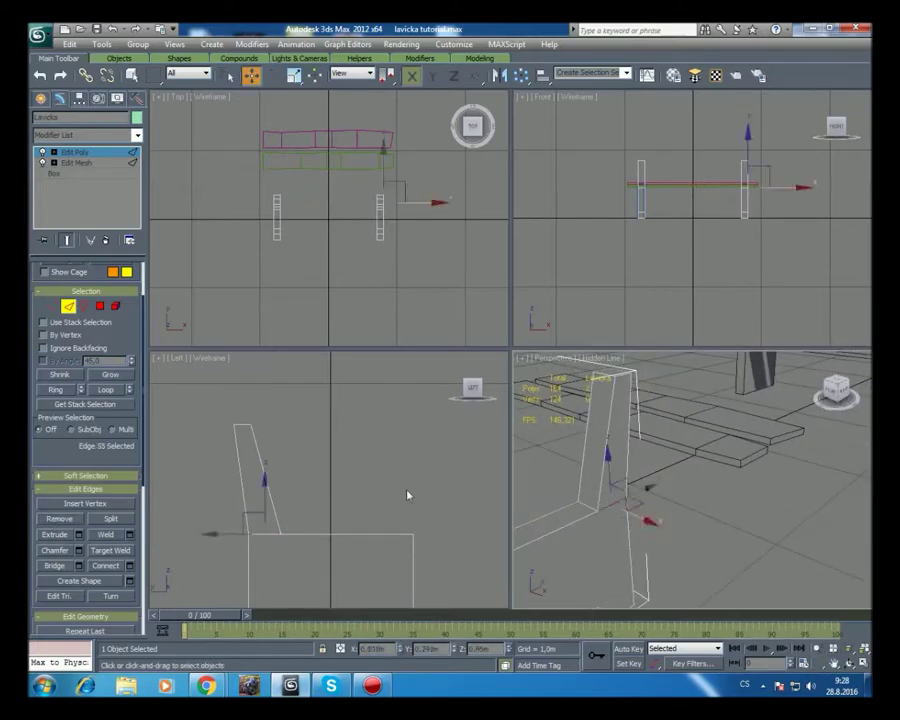
left_click(59, 519)
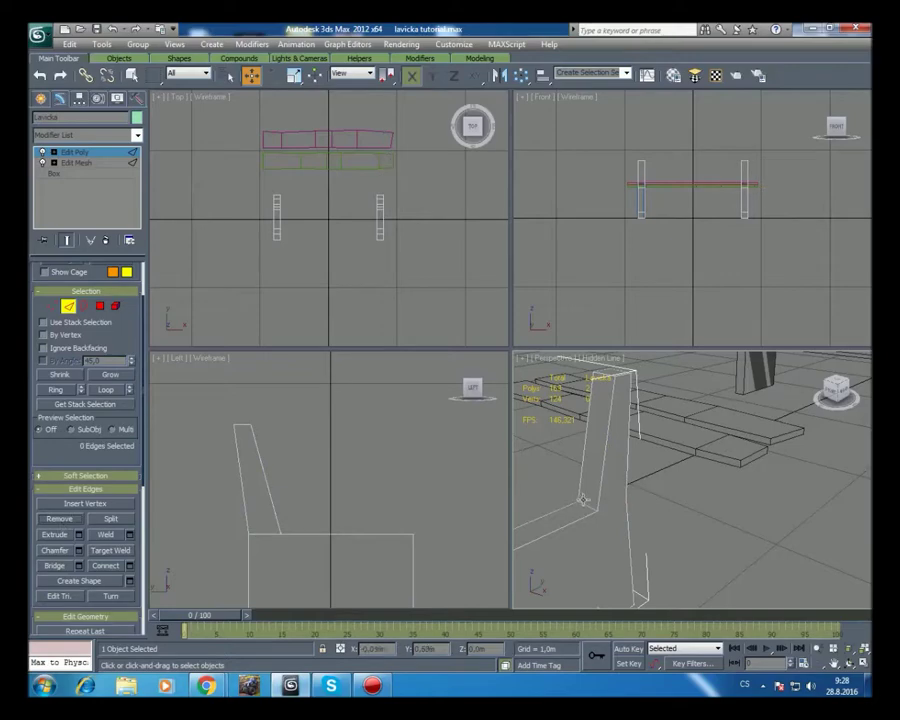
- Frame the chair back, select its edges, then clear the edge selection
left_click(848, 663)
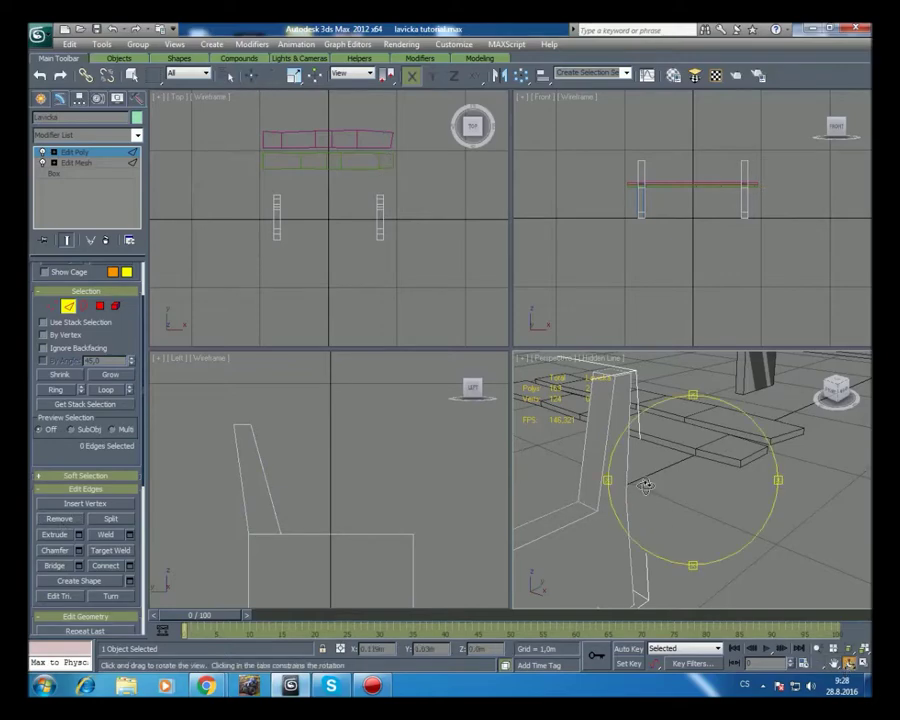
mouse_move(647, 482)
left_mouse_down()
mouse_move(747, 494)
mouse_move(775, 481)
left_mouse_up()
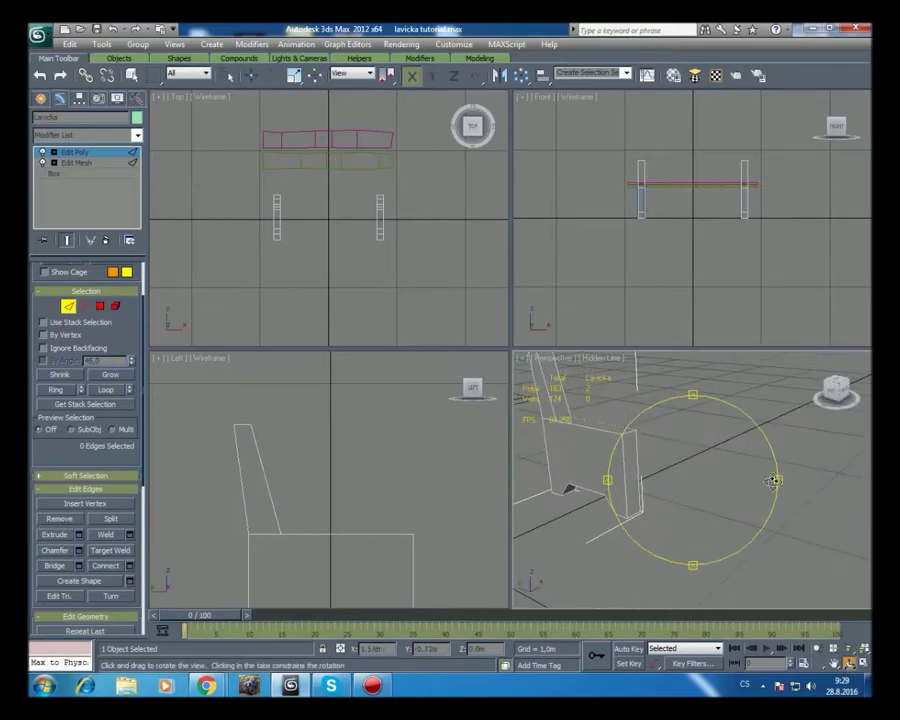
left_click(834, 663)
mouse_move(663, 505)
left_mouse_down()
mouse_move(783, 592)
mouse_move(678, 505)
left_mouse_up()
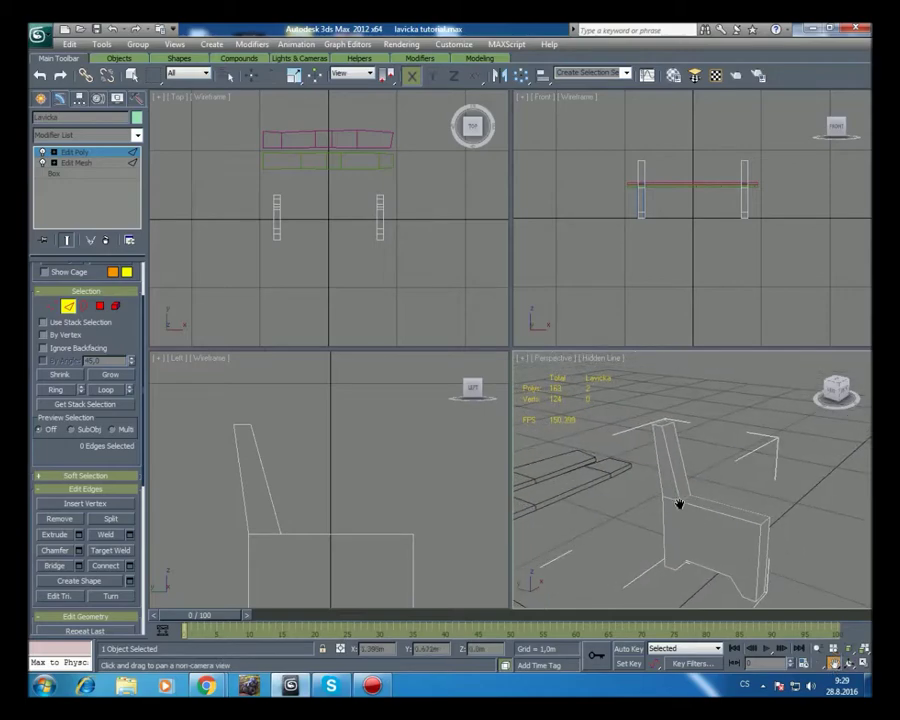
key("w")
left_click(655, 490)
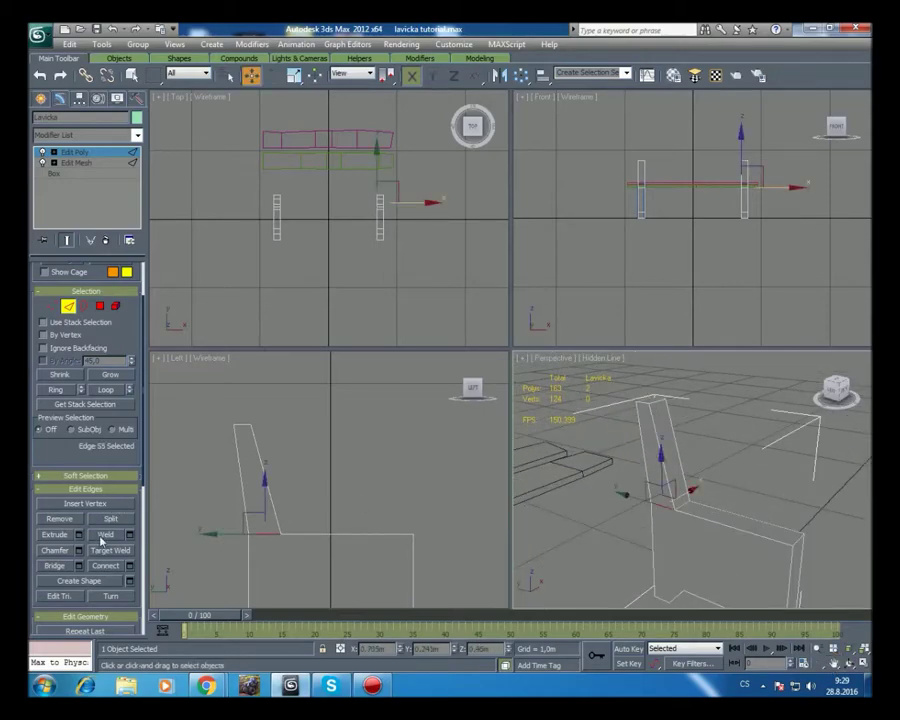
left_click(48, 520)
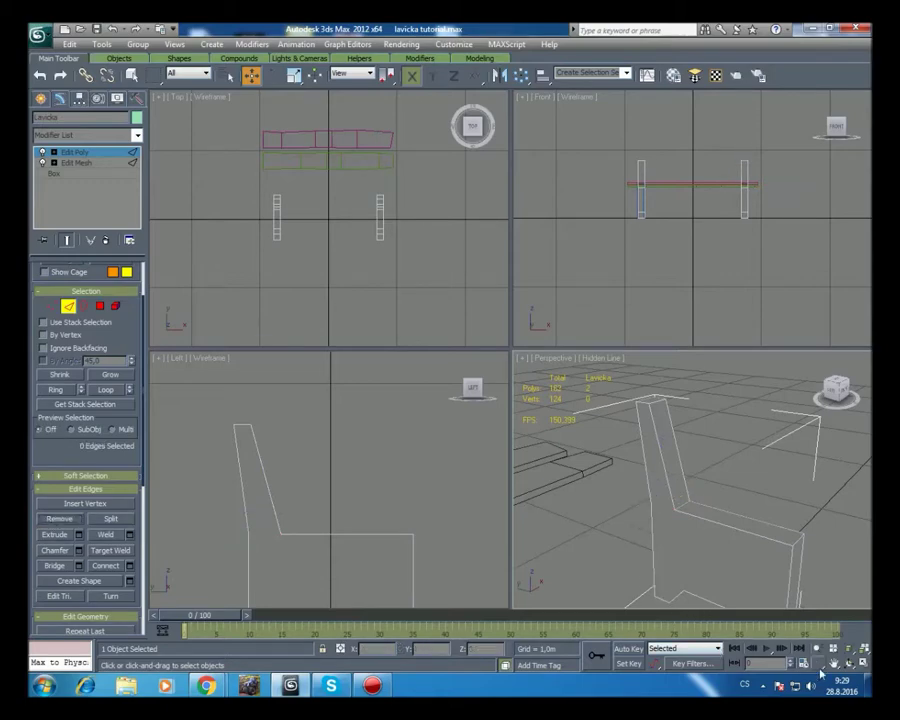
- Orbit to see the whole bench and switch the Perspective view from Hidden Line to Shaded
left_click(853, 668)
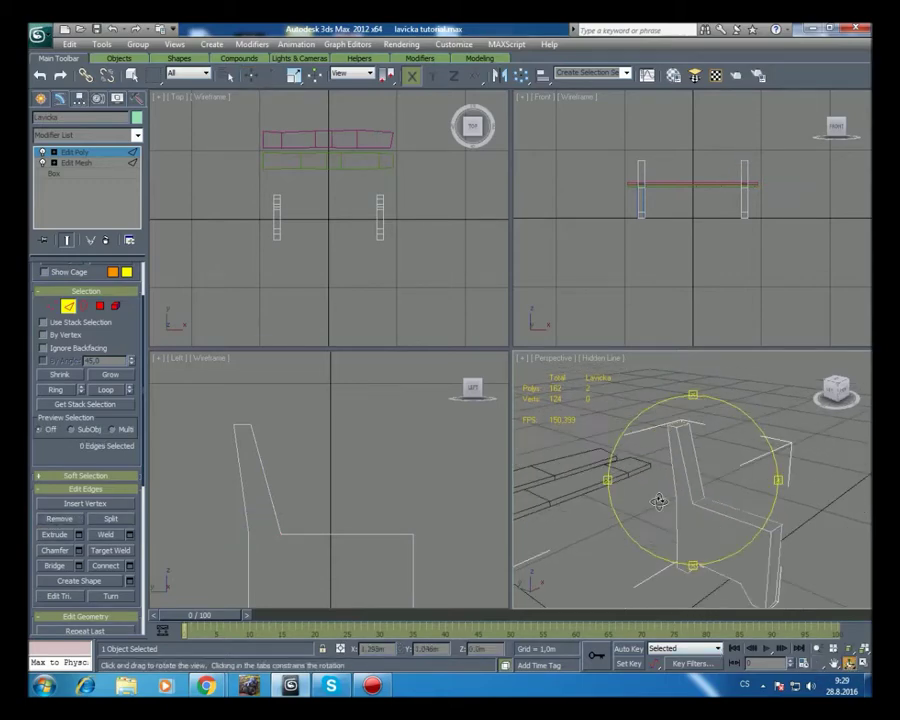
left_click_drag(640, 504, 706, 497)
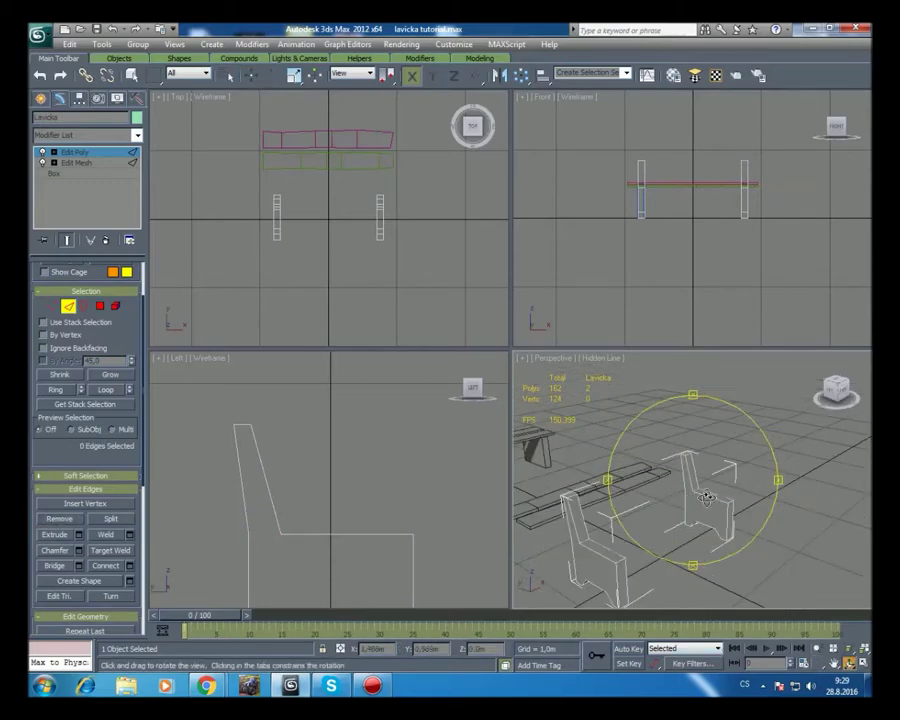
left_click(594, 358)
left_click(628, 388)
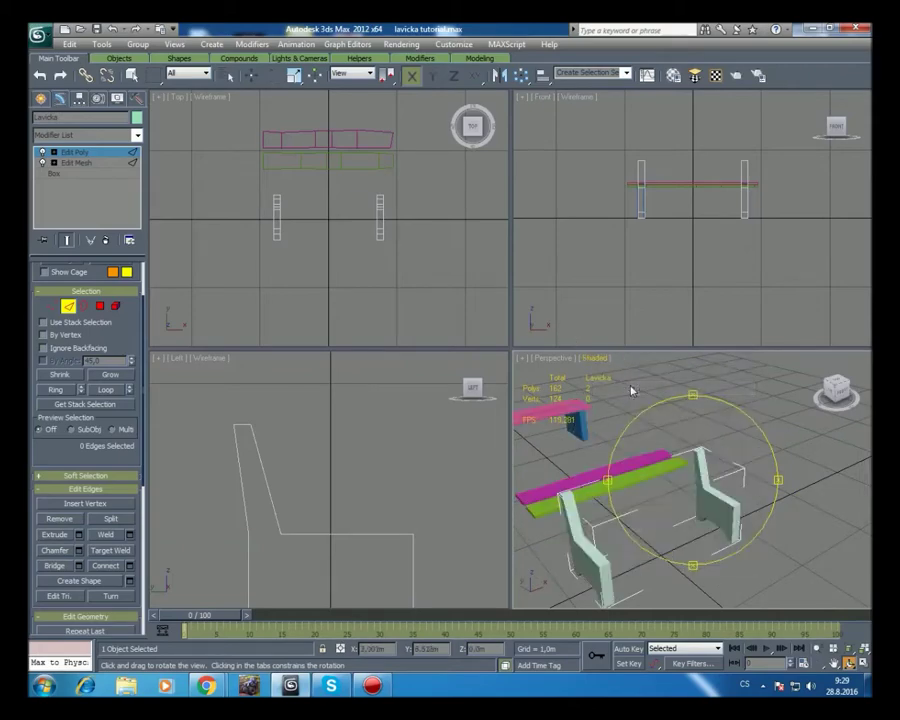
- Select both seat planks and move them along Y over the bench legs
left_click(40, 100)
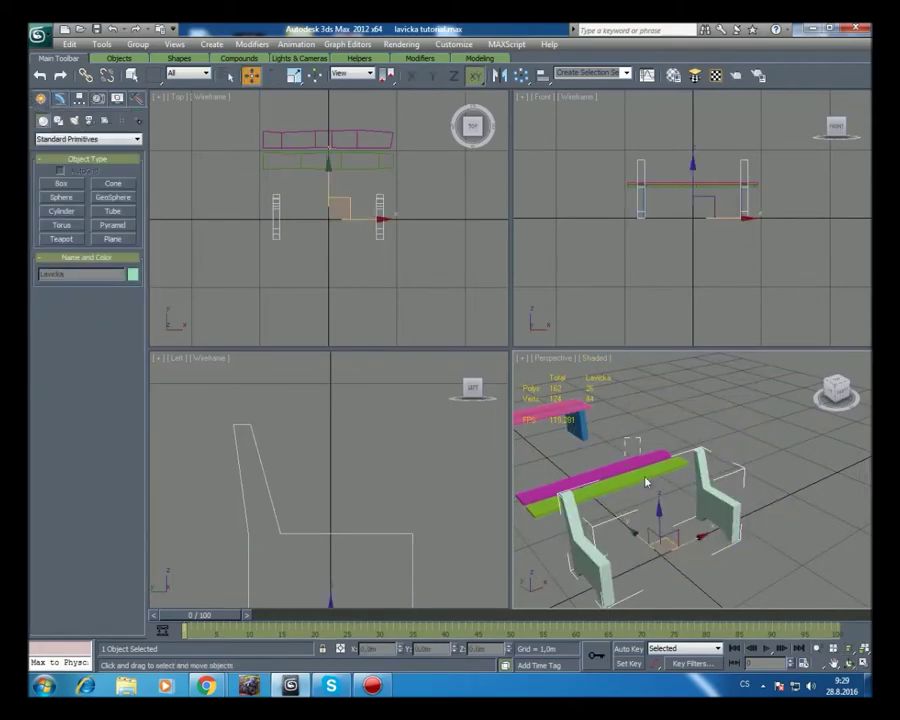
left_click_drag(647, 482, 651, 488)
left_click_drag(585, 459, 632, 513)
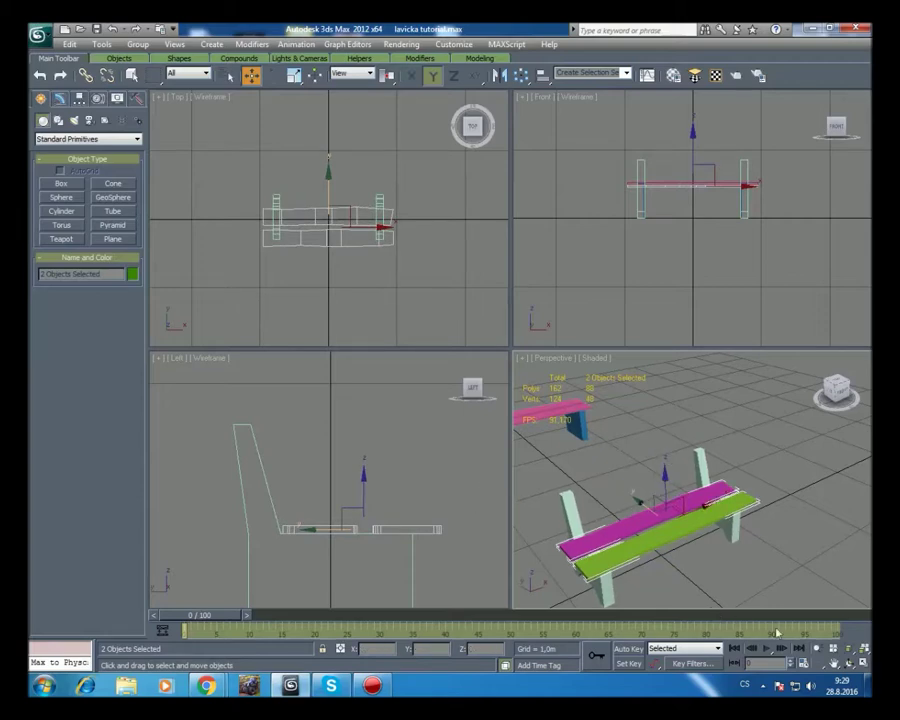
key("ctrl+p")
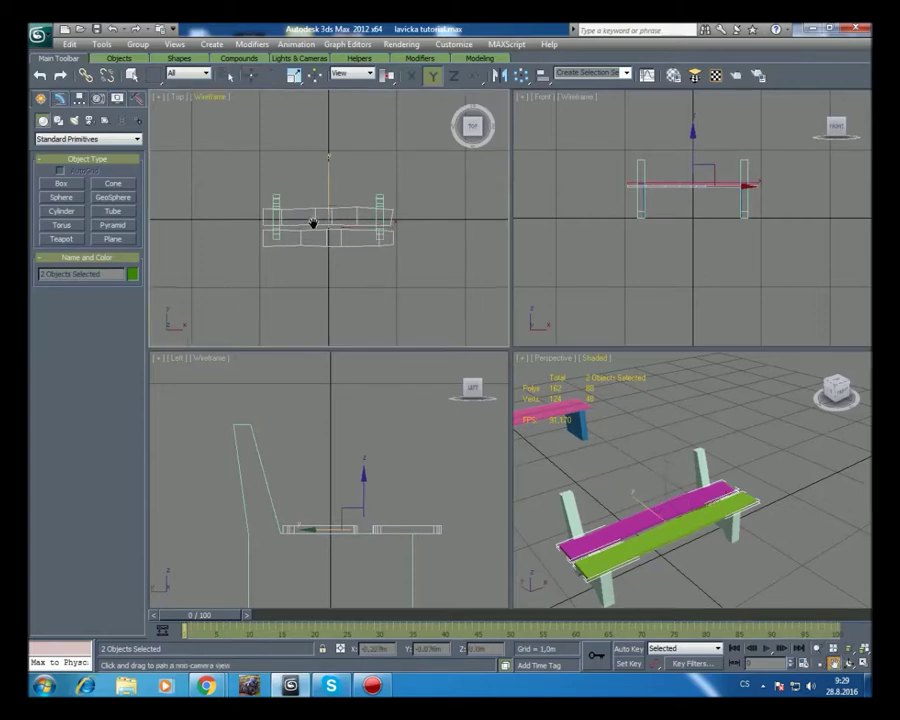
scroll(302, 206, "up", 2)
scroll(305, 207, "up", 3)
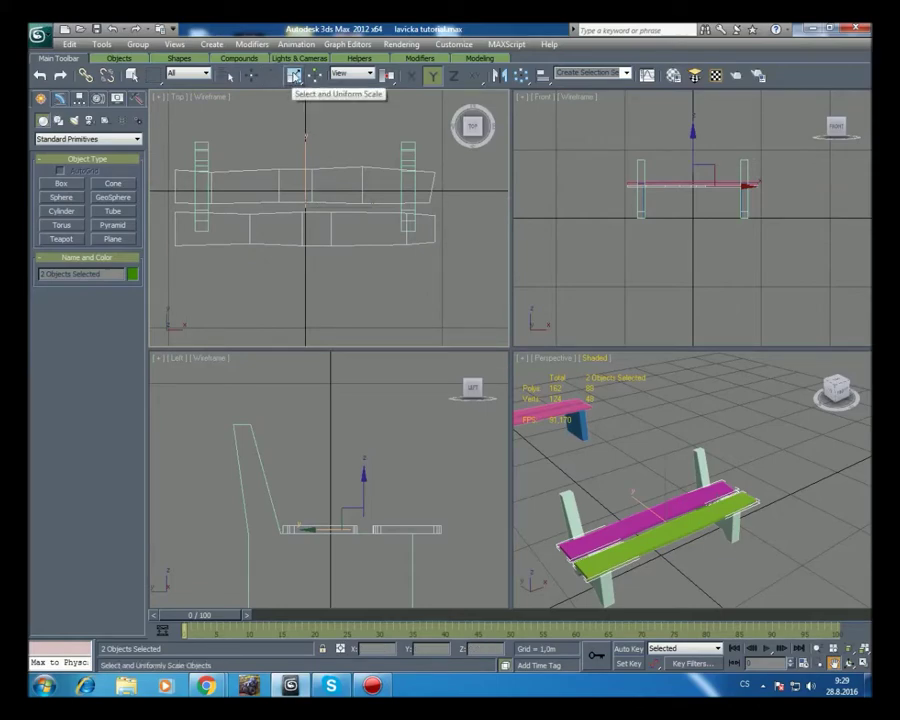
- Scale the planks narrower along Y in Top view, then shift them along X in Left view
left_click(294, 76)
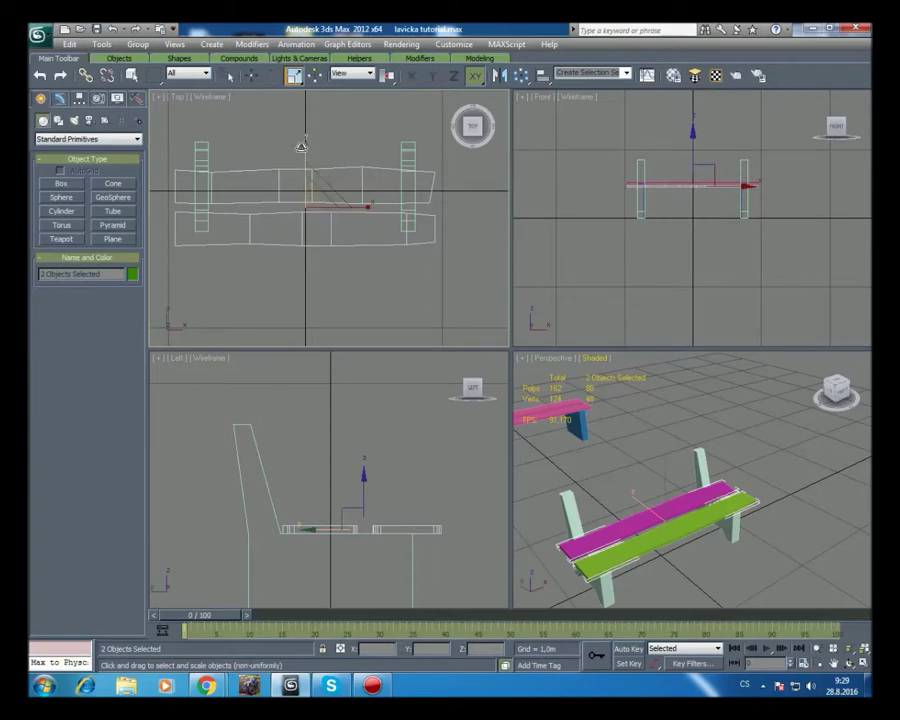
mouse_move(303, 146)
left_mouse_down()
mouse_move(308, 159)
mouse_move(302, 153)
left_mouse_up()
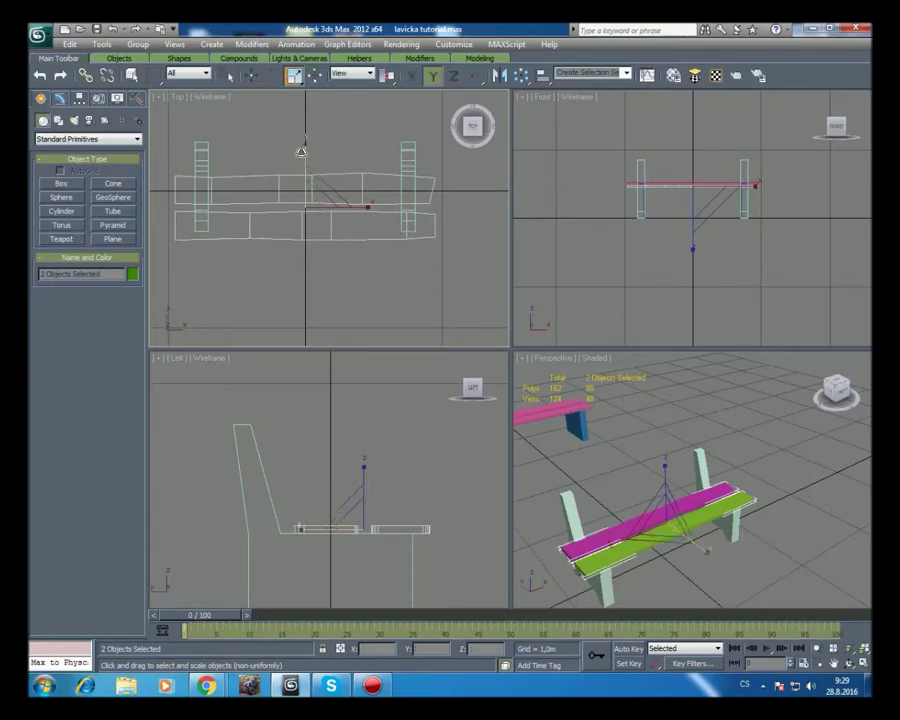
key("w")
left_click(371, 474)
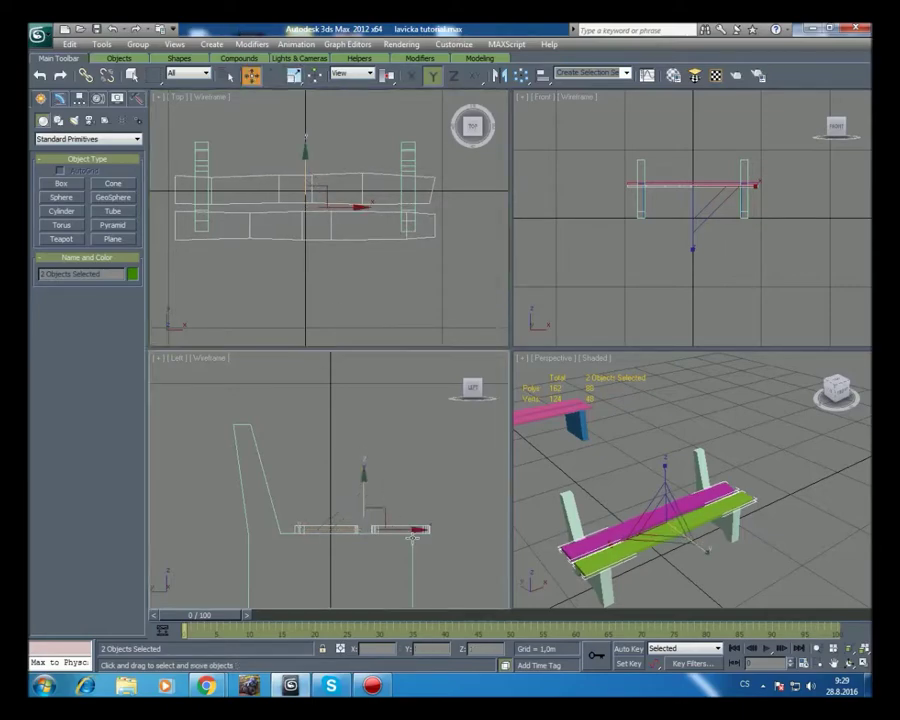
left_click_drag(412, 537, 398, 528)
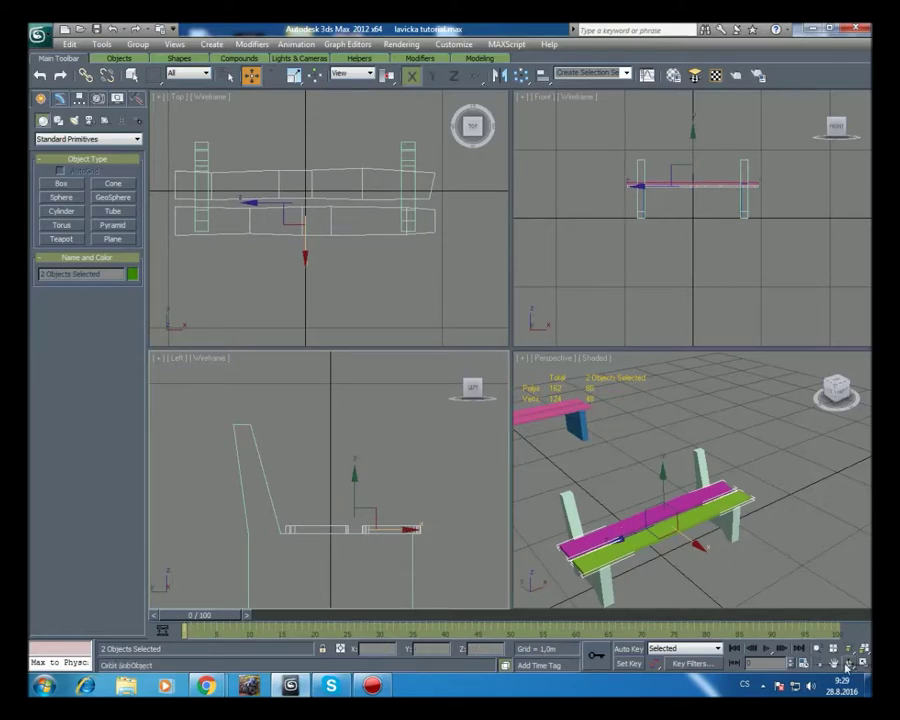
key("ctrl+p")
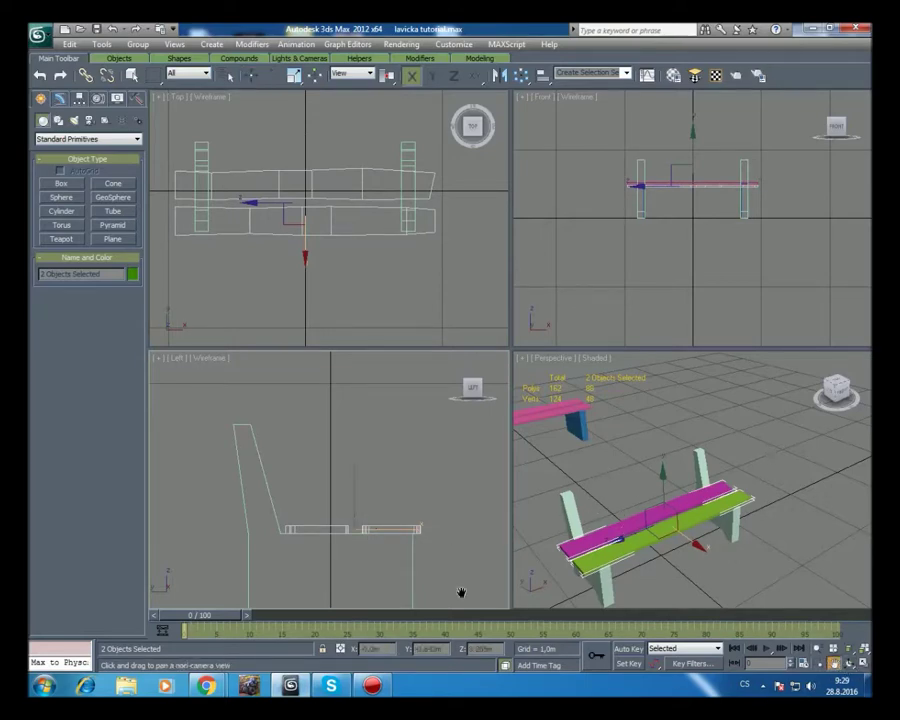
- Clone one seat plank as an independent Copy named Box006 and select it
key("w")
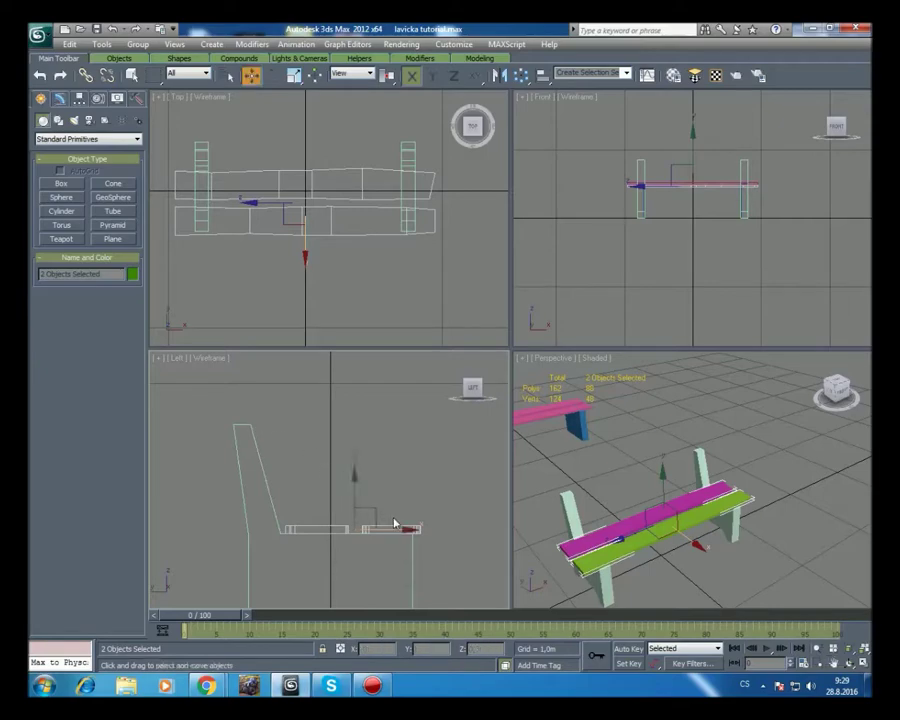
left_click(405, 528)
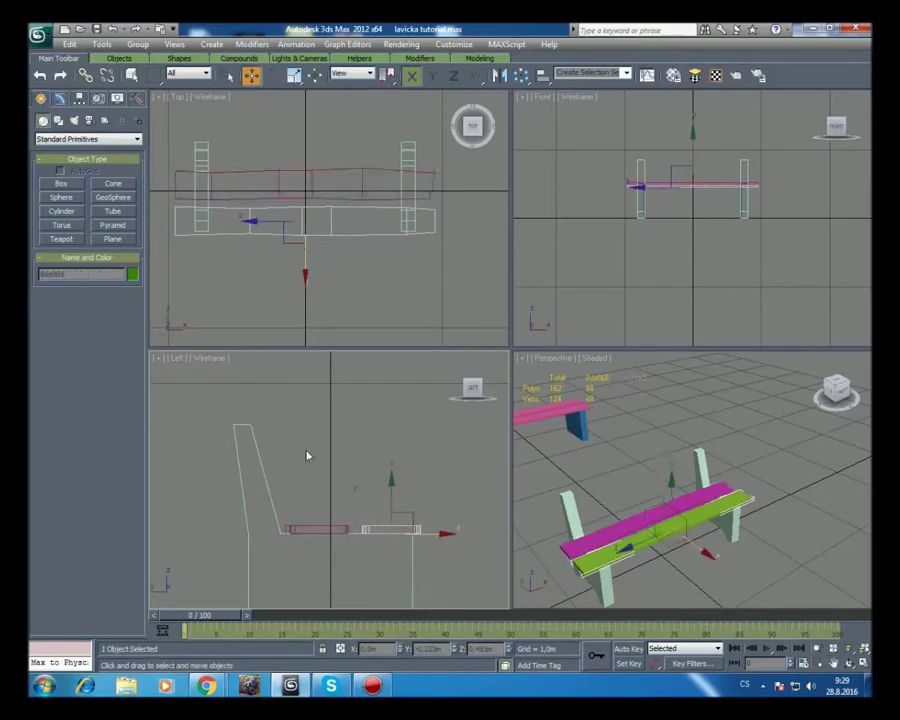
left_click(69, 44)
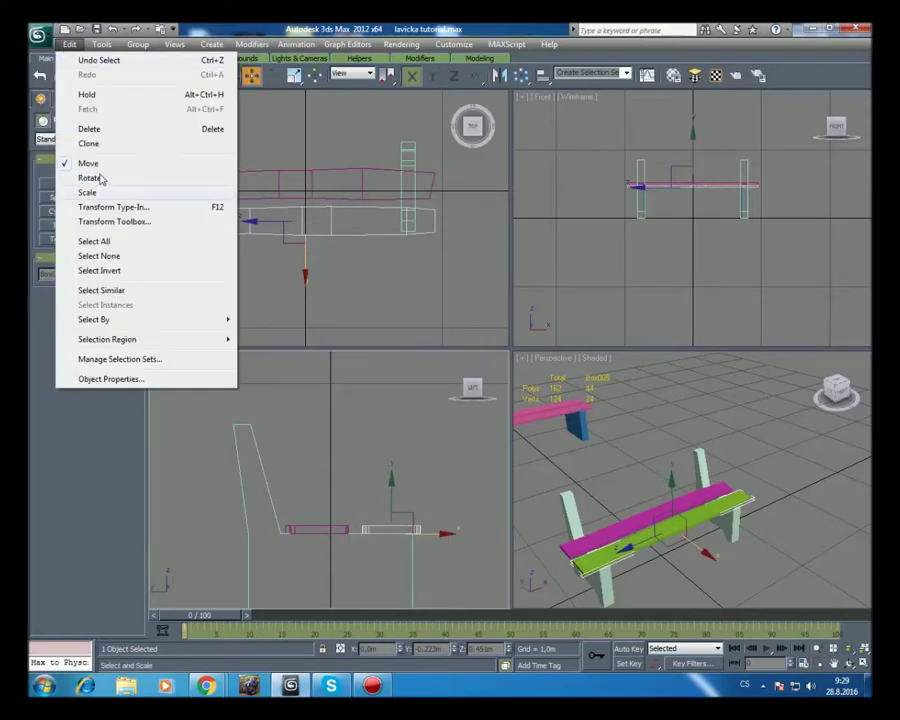
left_click(100, 143)
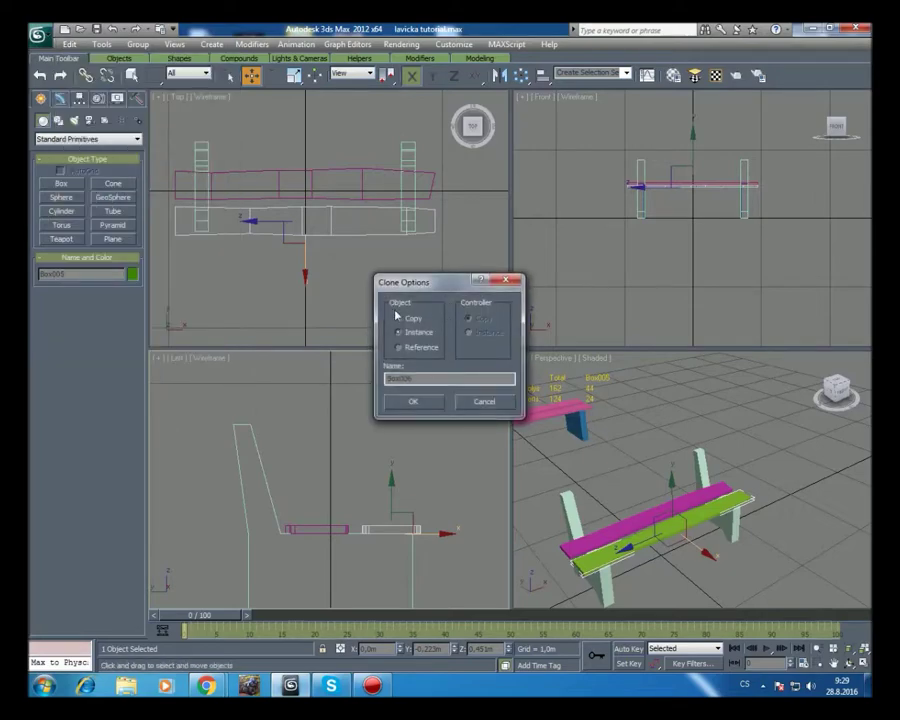
left_click(400, 319)
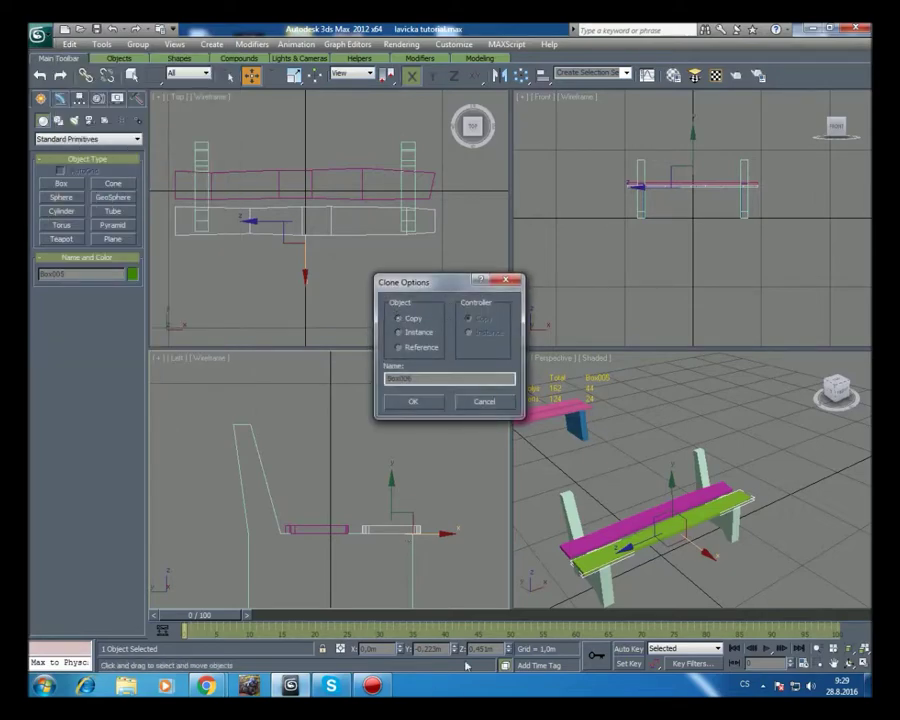
left_click(412, 402)
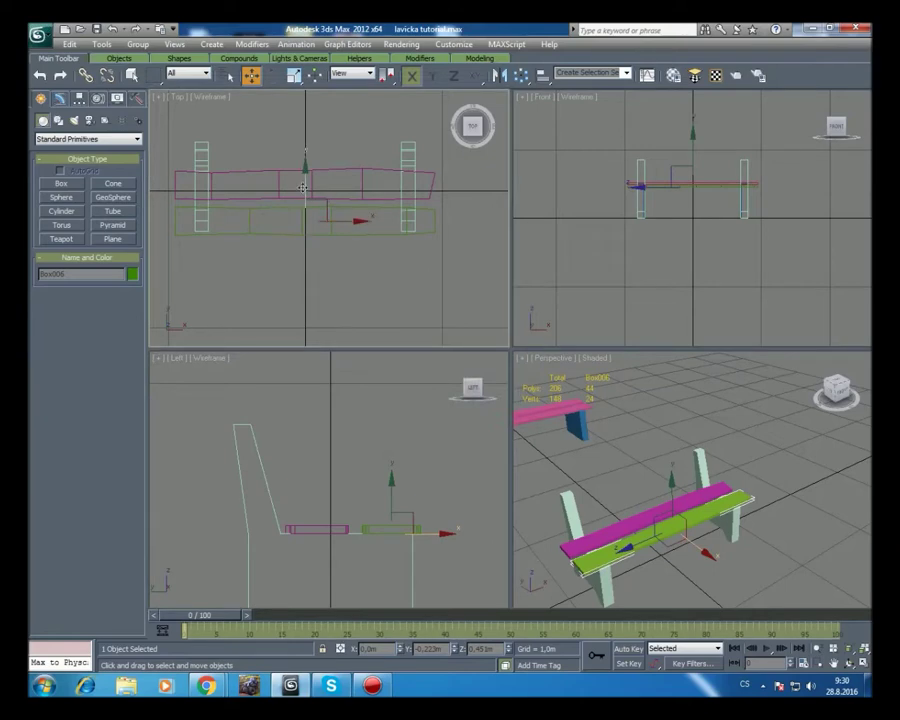
left_click(293, 232)
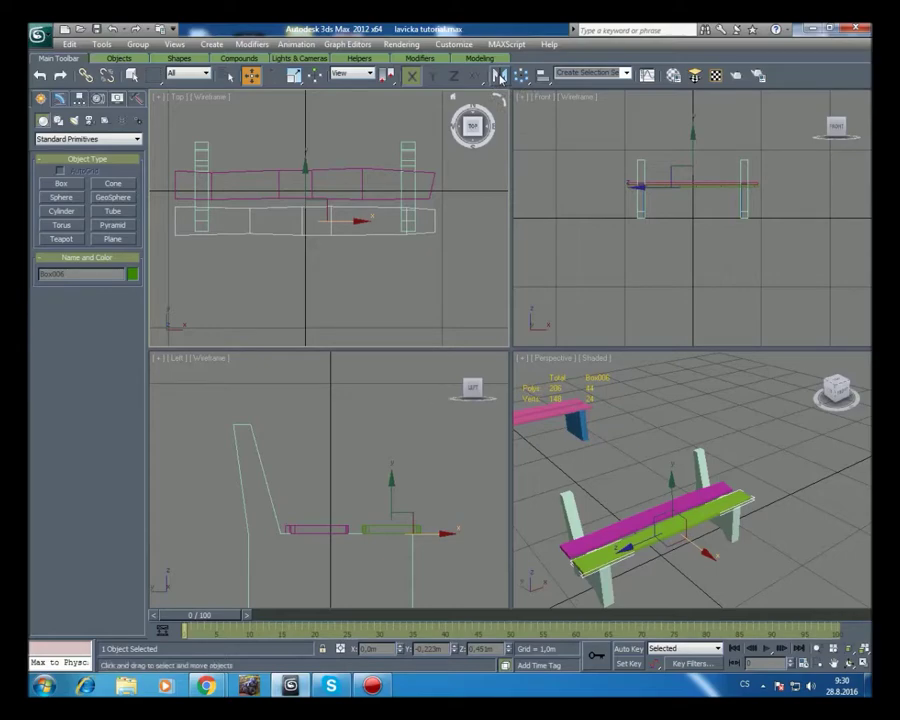
- Mirror Box006 across X with No Clone and move it onto the pink plank in Top view
left_click(500, 77)
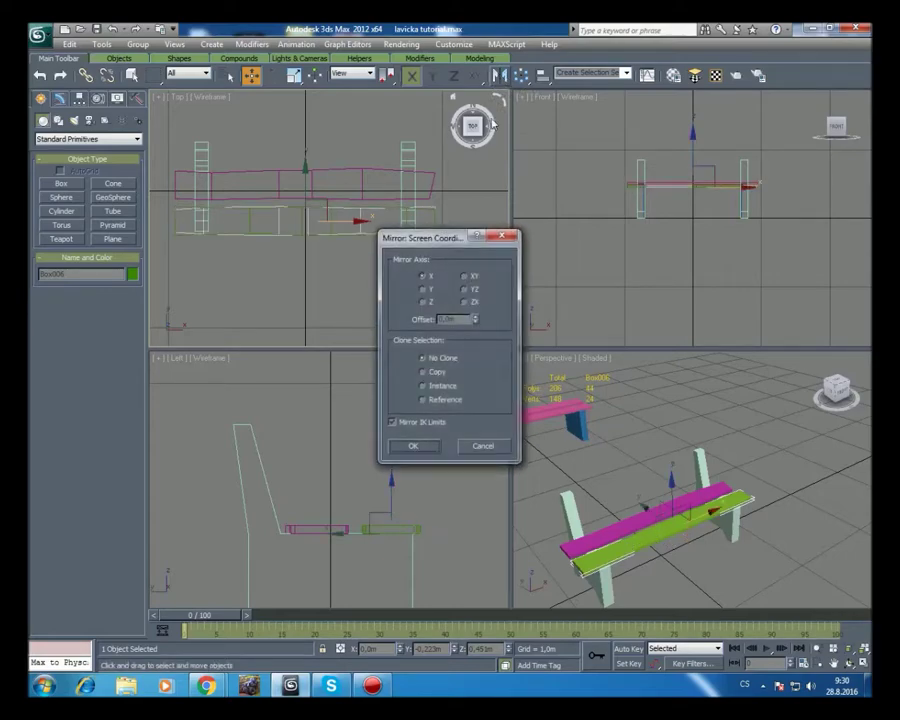
left_click(425, 289)
left_click(424, 302)
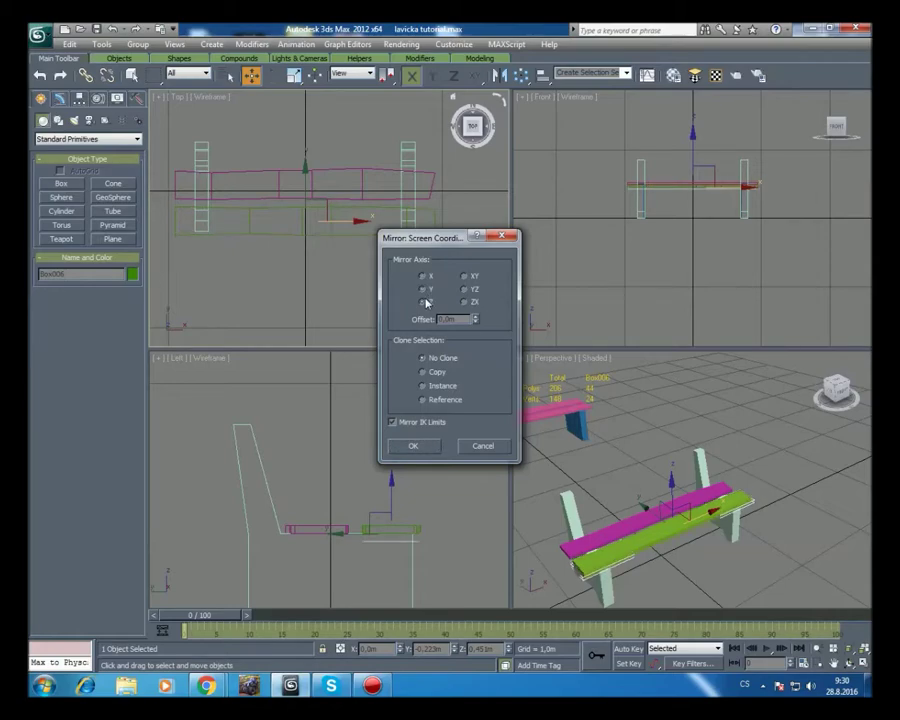
left_click(421, 278)
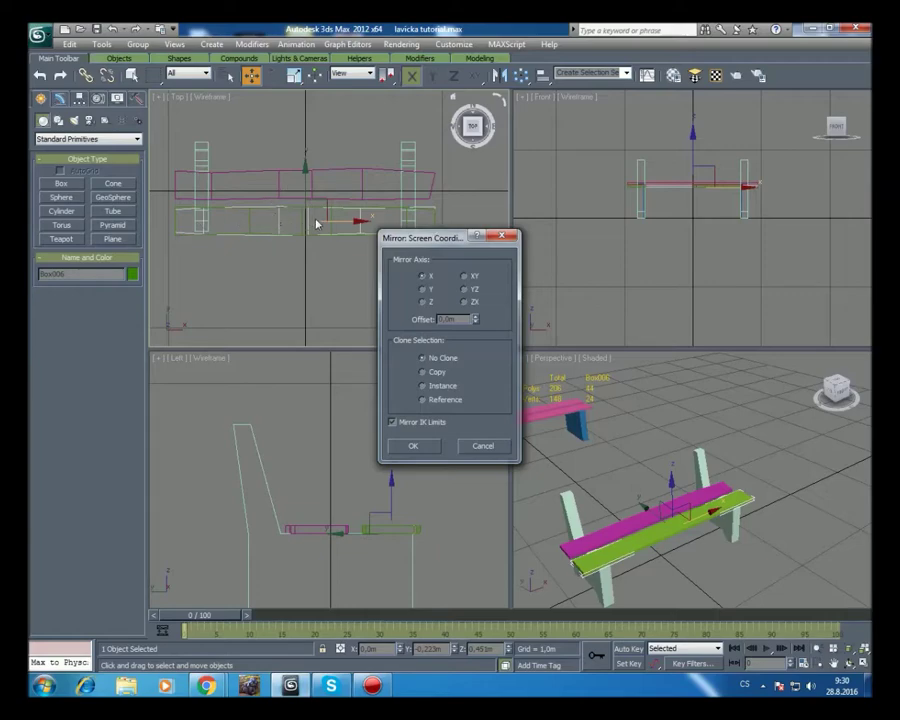
left_click(415, 446)
left_click_drag(306, 181, 300, 141)
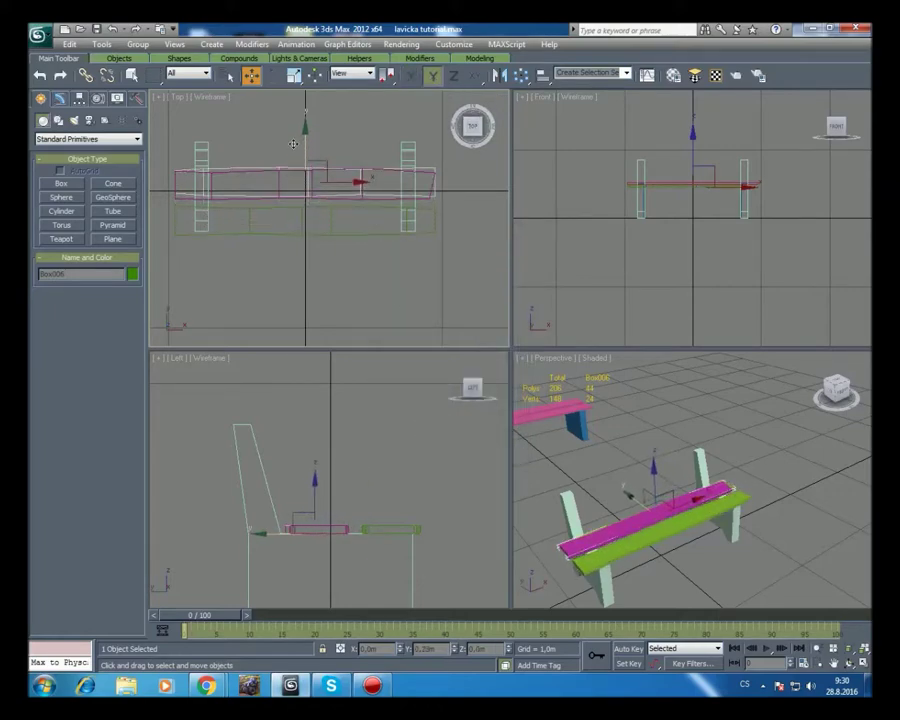
left_click(320, 500)
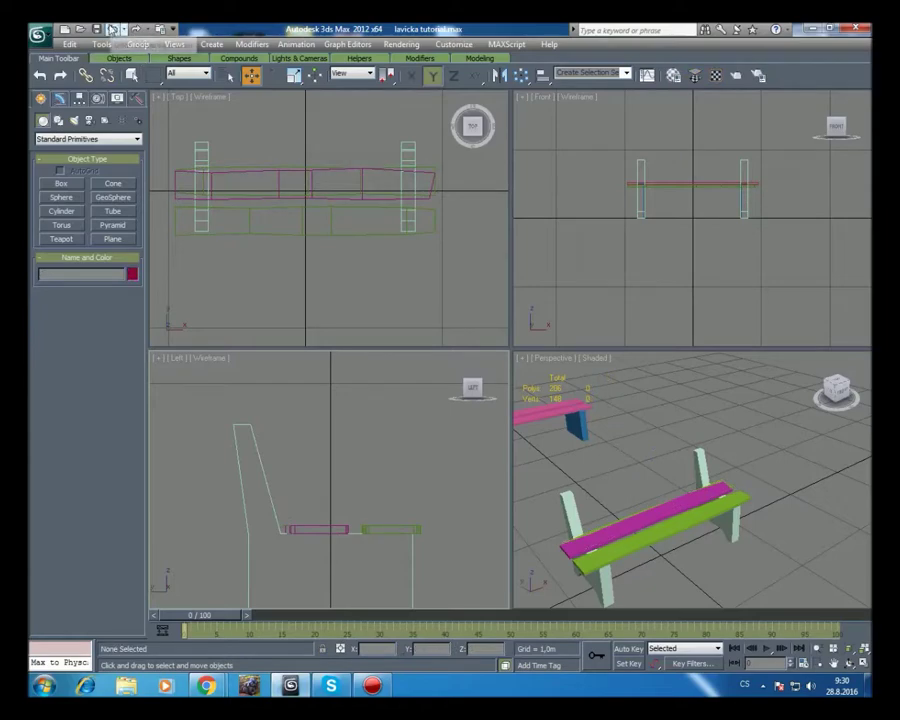
- Select Box006, raise it in the Left view and shift it back toward the uprights
left_click(134, 29)
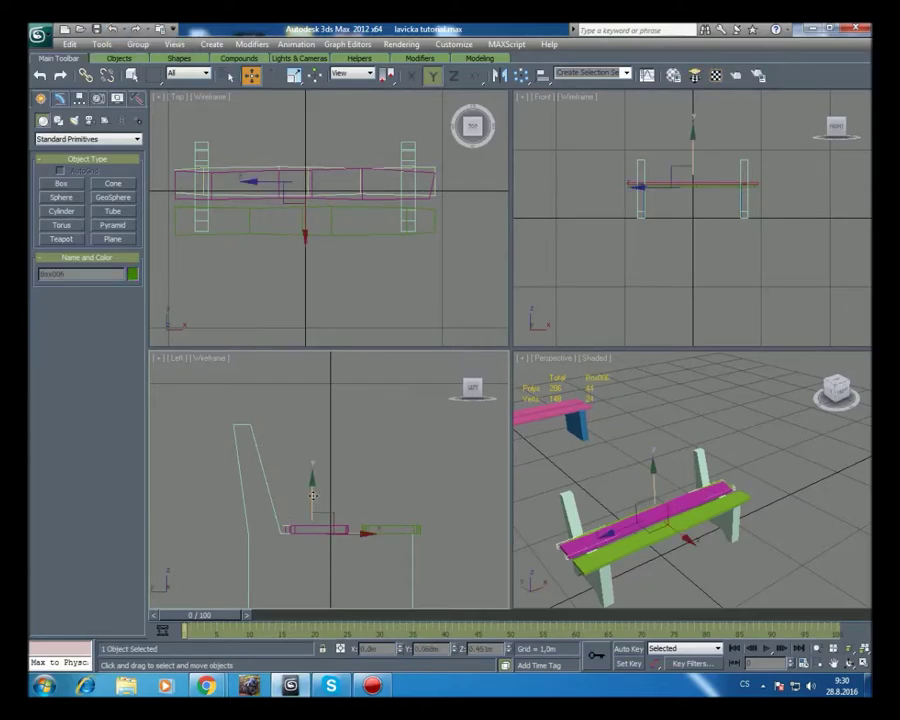
left_click_drag(312, 495, 312, 410)
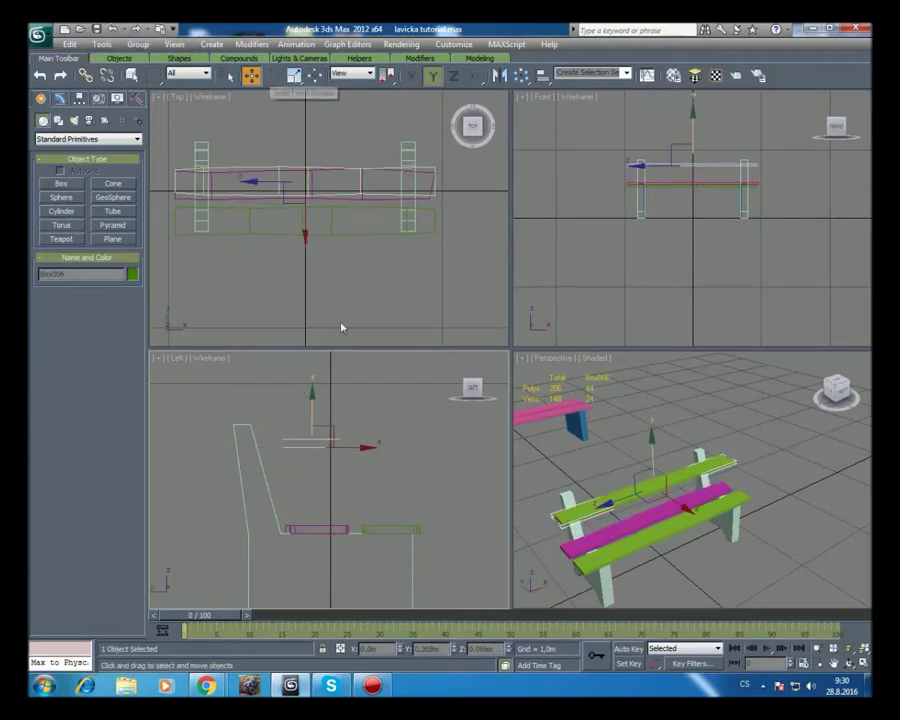
left_click_drag(365, 447, 305, 449)
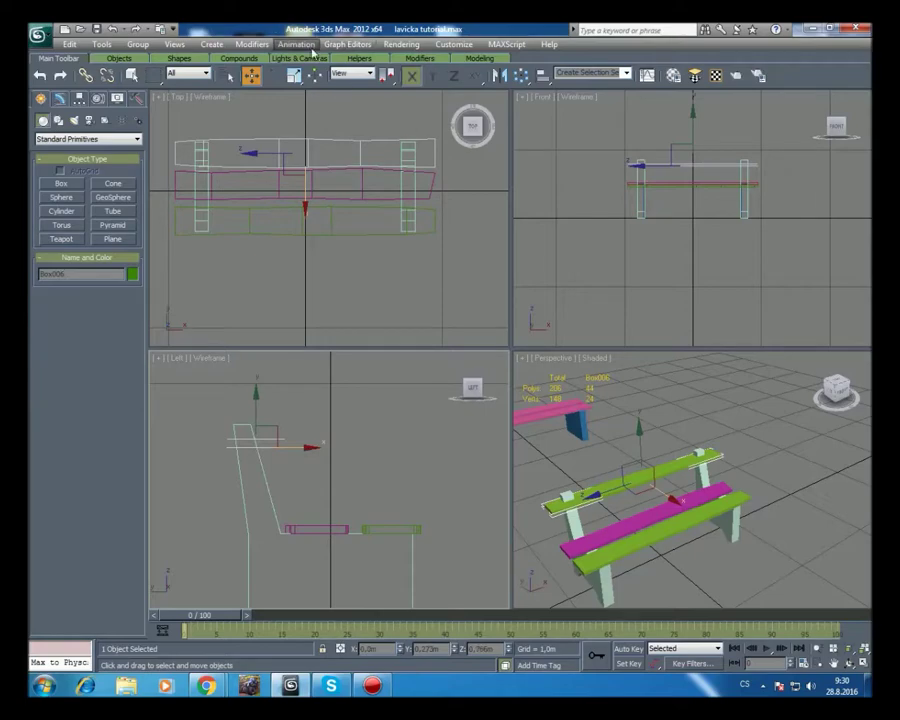
- Tilt Box006 backward as the backrest and lower it slightly along Z to 2.750m
key("e")
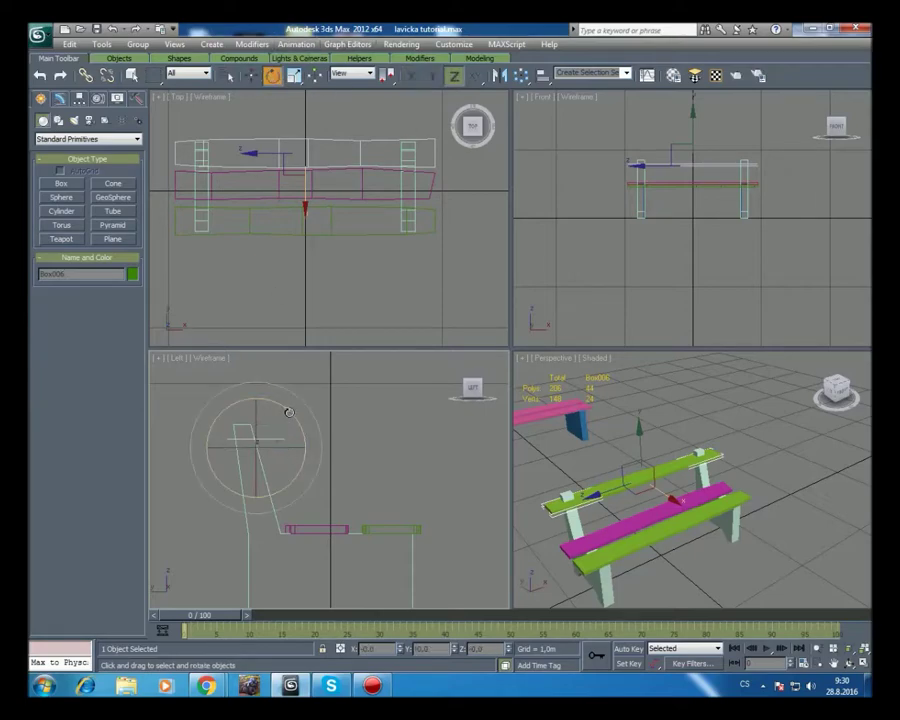
left_click_drag(283, 410, 343, 508)
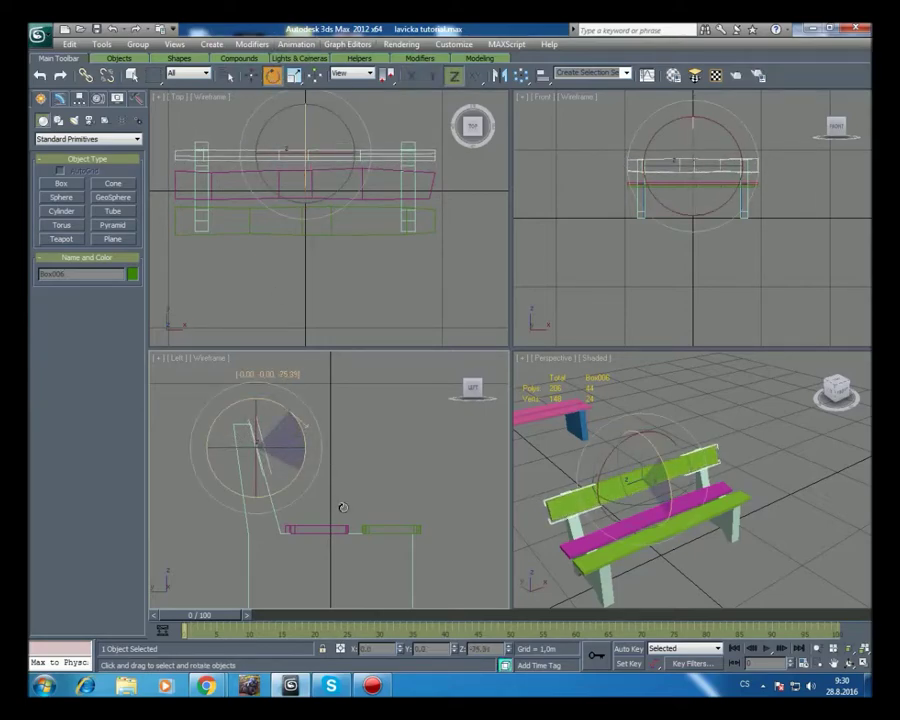
left_click_drag(343, 508, 346, 503)
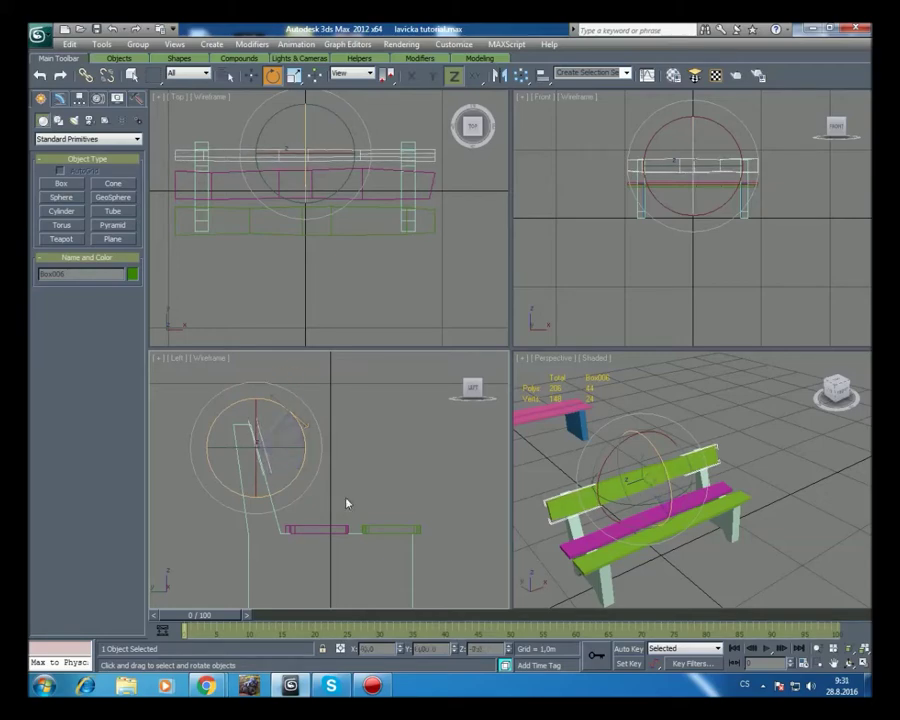
scroll(332, 478, "up", 2)
scroll(300, 460, "up", 2)
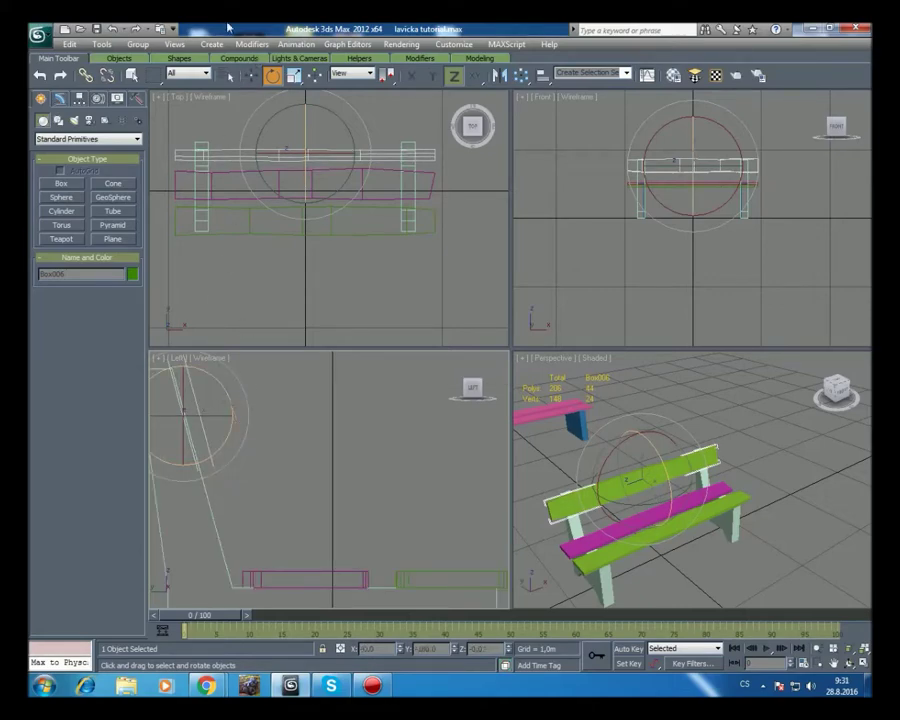
key("w")
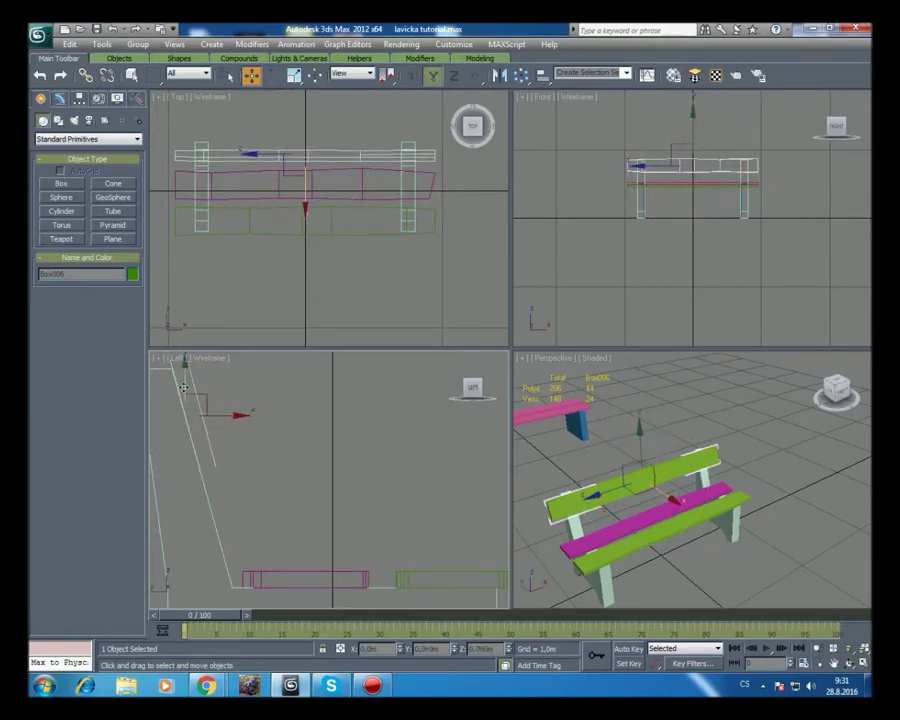
left_click_drag(223, 420, 223, 424)
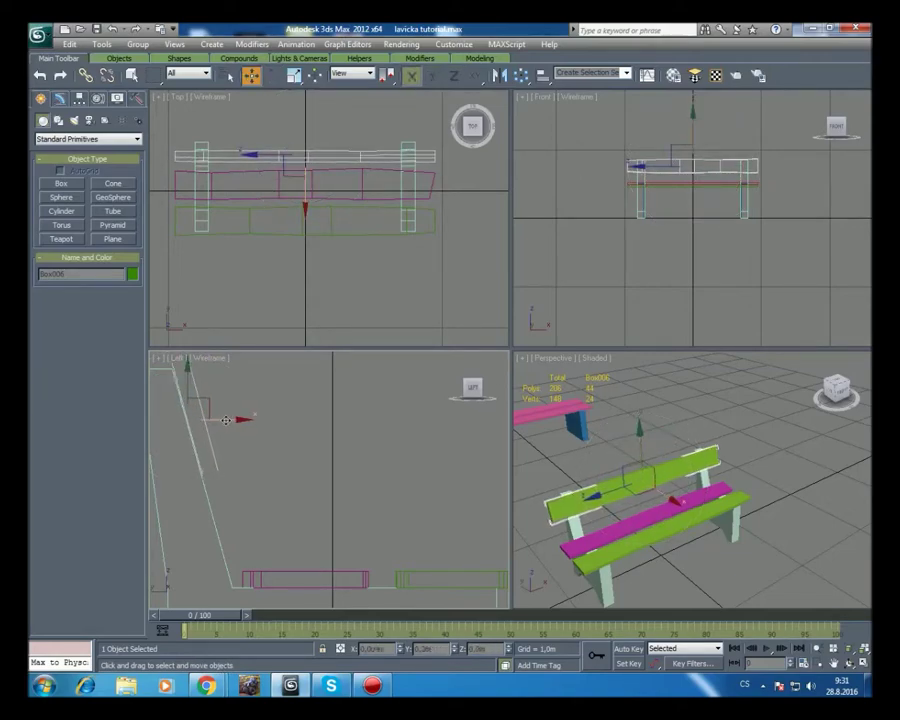
- Orbit and pan around the assembled bench, then select the Lavicka leg frame
left_click(849, 662)
mouse_move(663, 483)
left_mouse_down()
mouse_move(491, 462)
mouse_move(622, 486)
mouse_move(713, 460)
mouse_move(671, 474)
mouse_move(780, 592)
left_mouse_up()
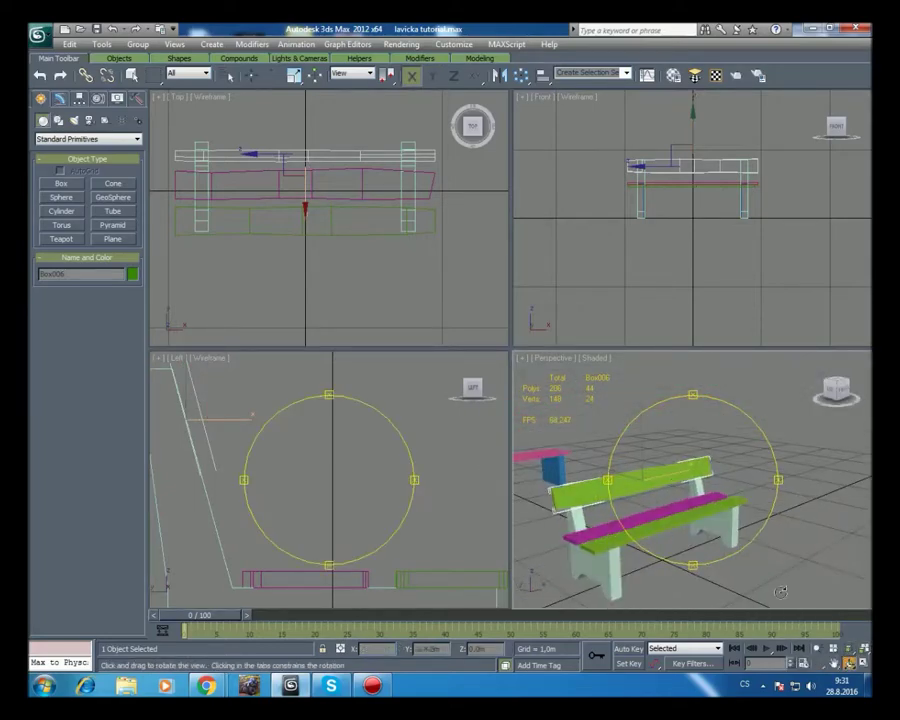
left_click(833, 662)
left_click_drag(737, 557, 768, 524)
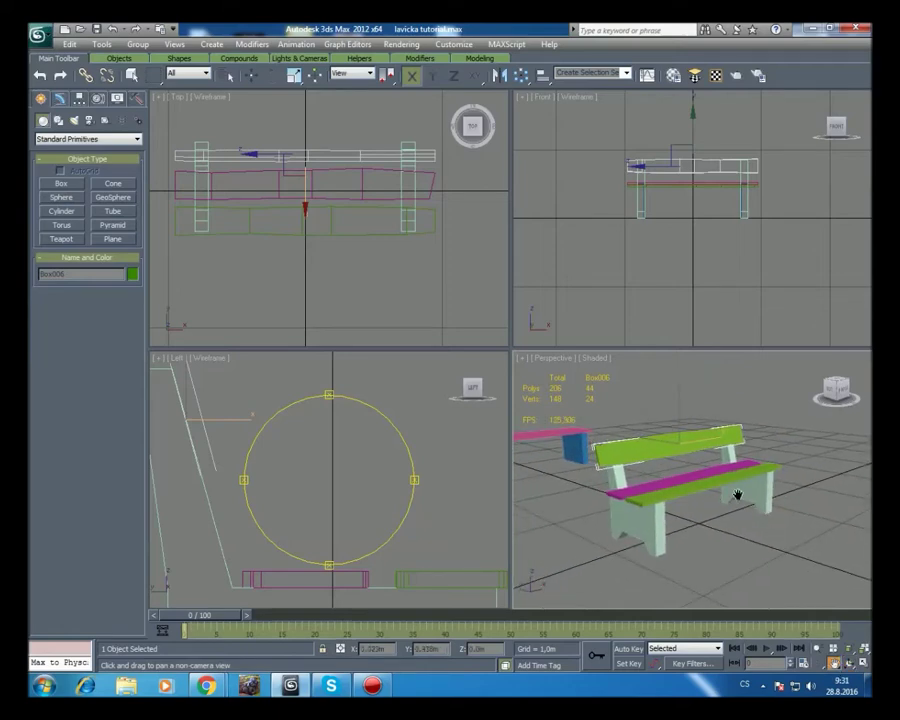
key("ctrl+r")
mouse_move(680, 476)
left_mouse_down()
mouse_move(672, 480)
mouse_move(685, 478)
left_mouse_up()
left_click(836, 664)
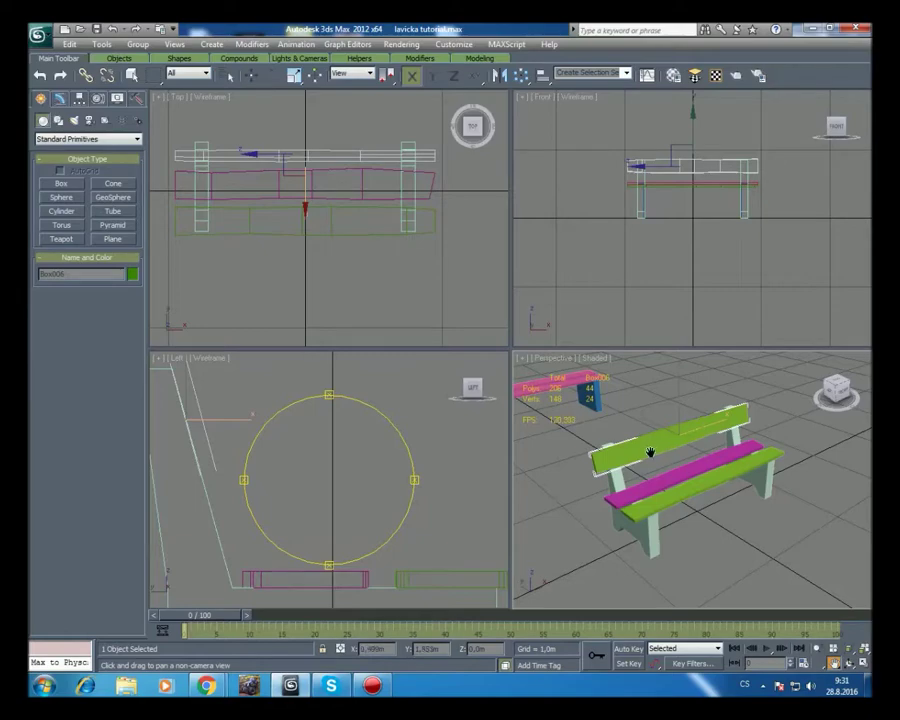
key("w")
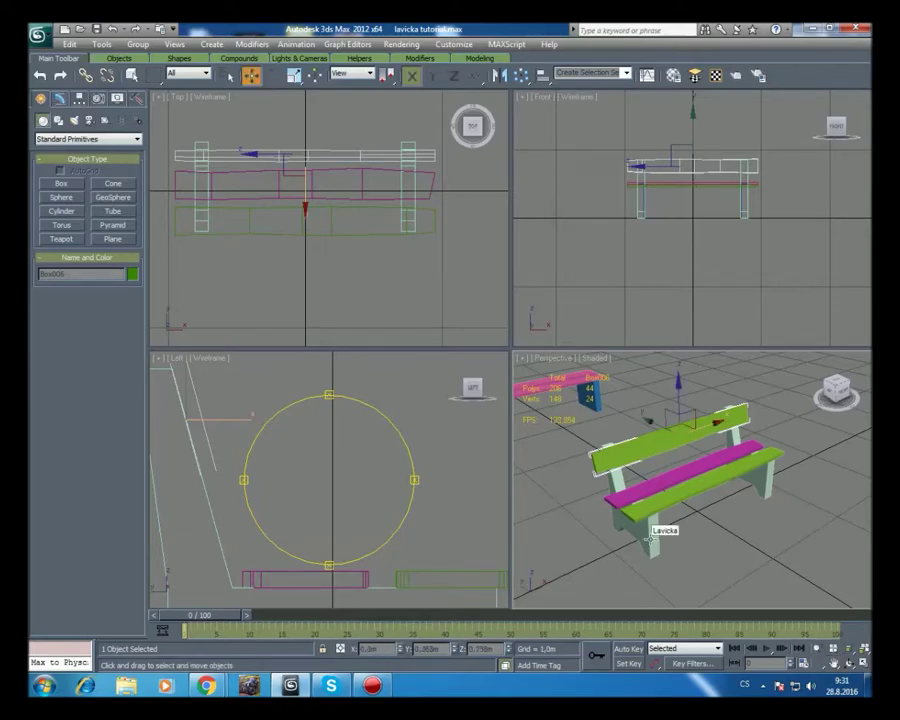
left_click(649, 540)
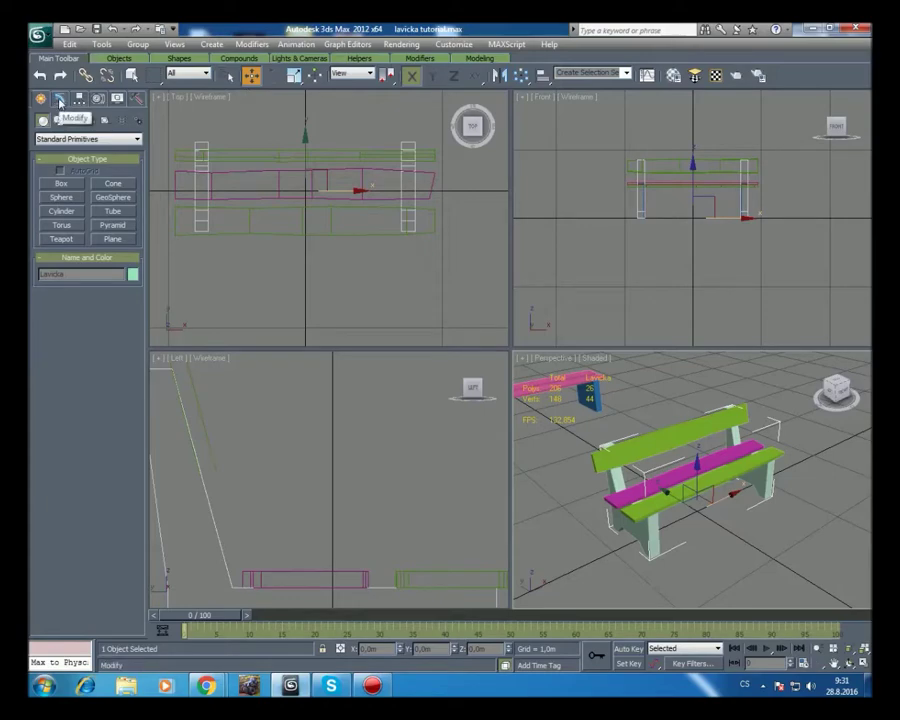
- Add Edit Mesh to Lavicka and attach the lower green, magenta seat and green backrest planks
left_click(60, 101)
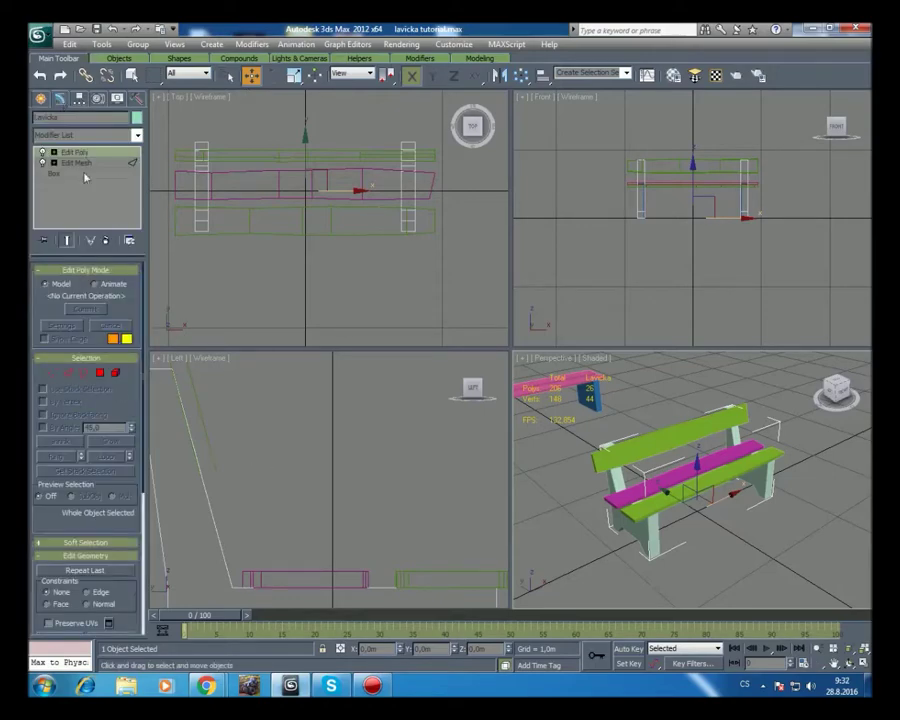
left_click(100, 134)
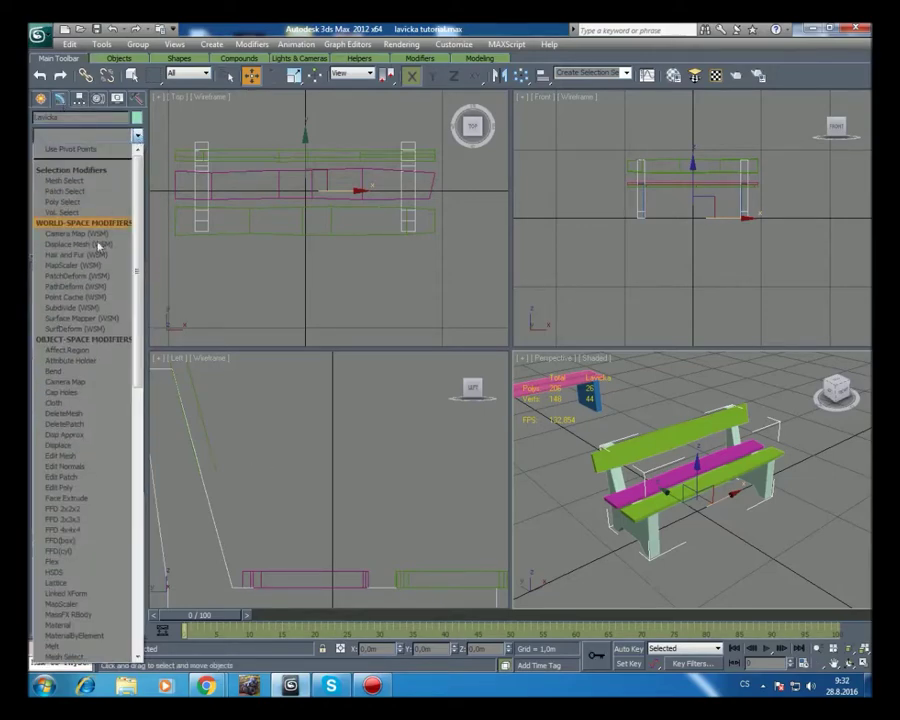
left_click(62, 455)
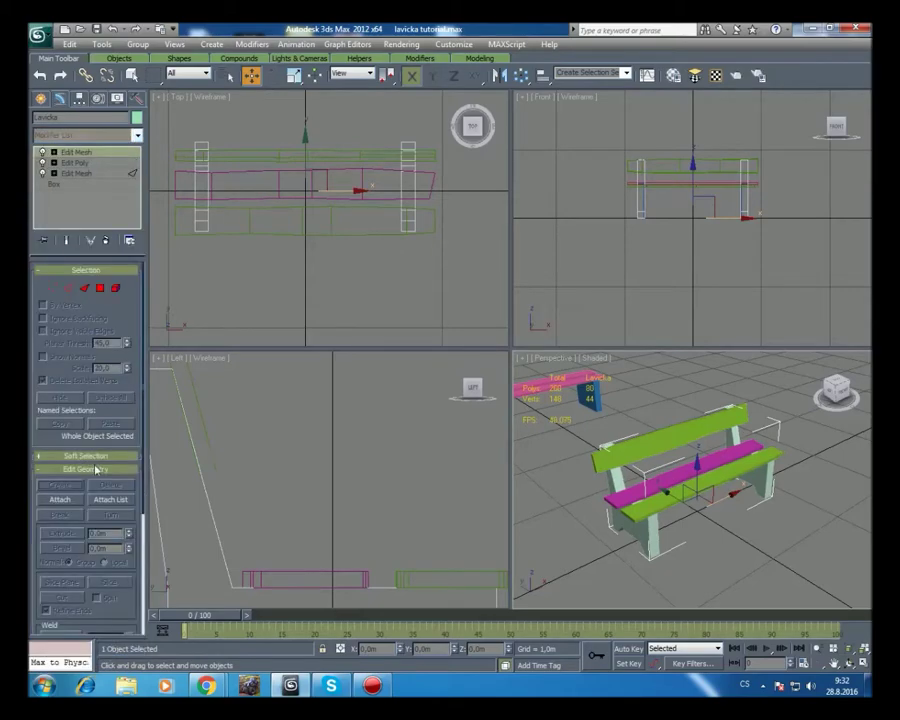
left_click(58, 500)
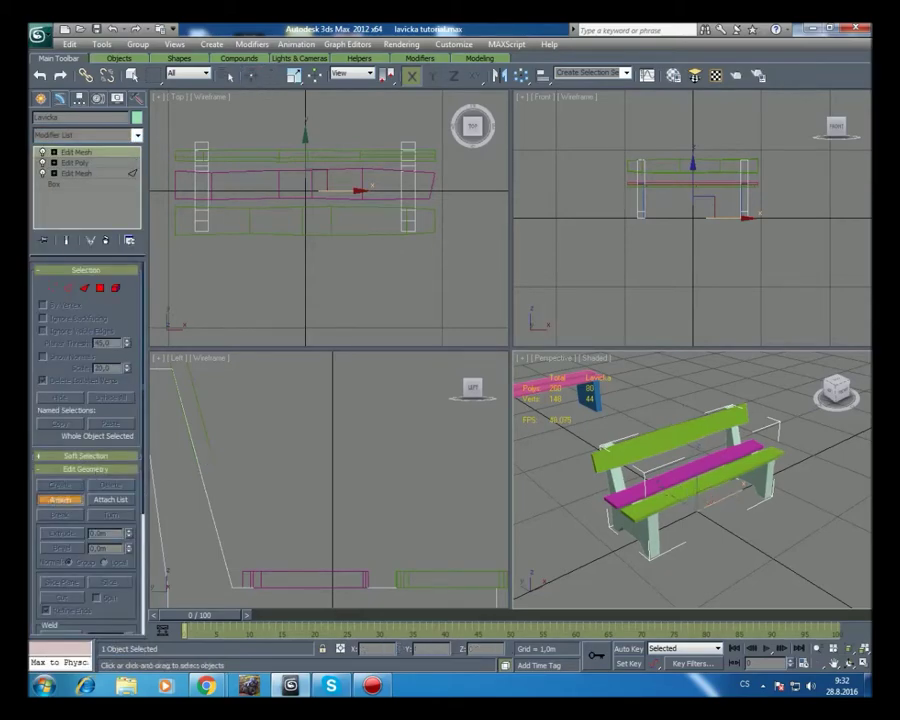
left_click(301, 210)
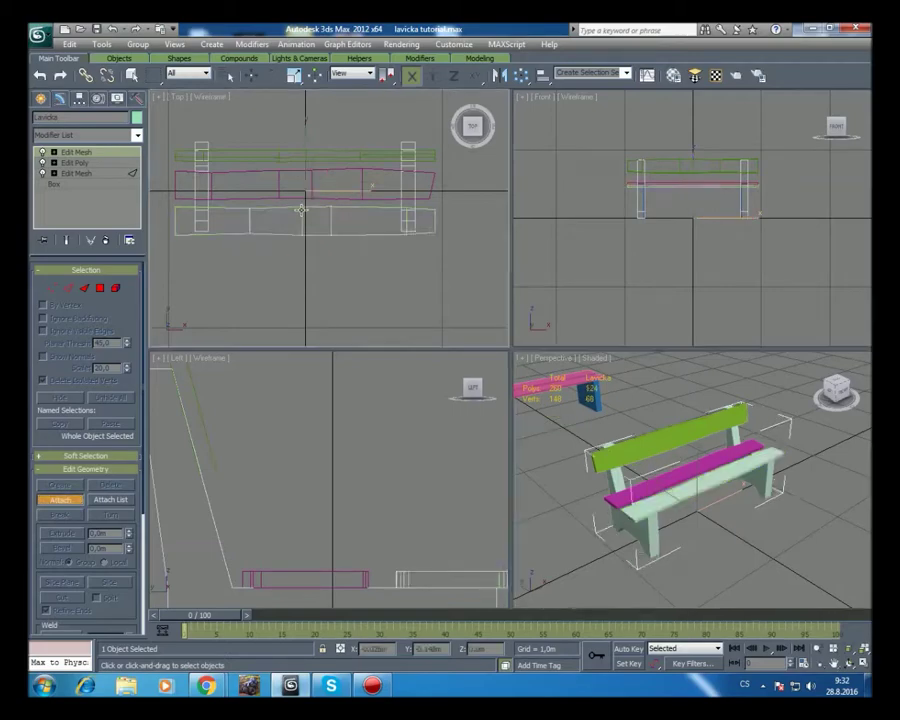
left_click(281, 195)
left_click(290, 157)
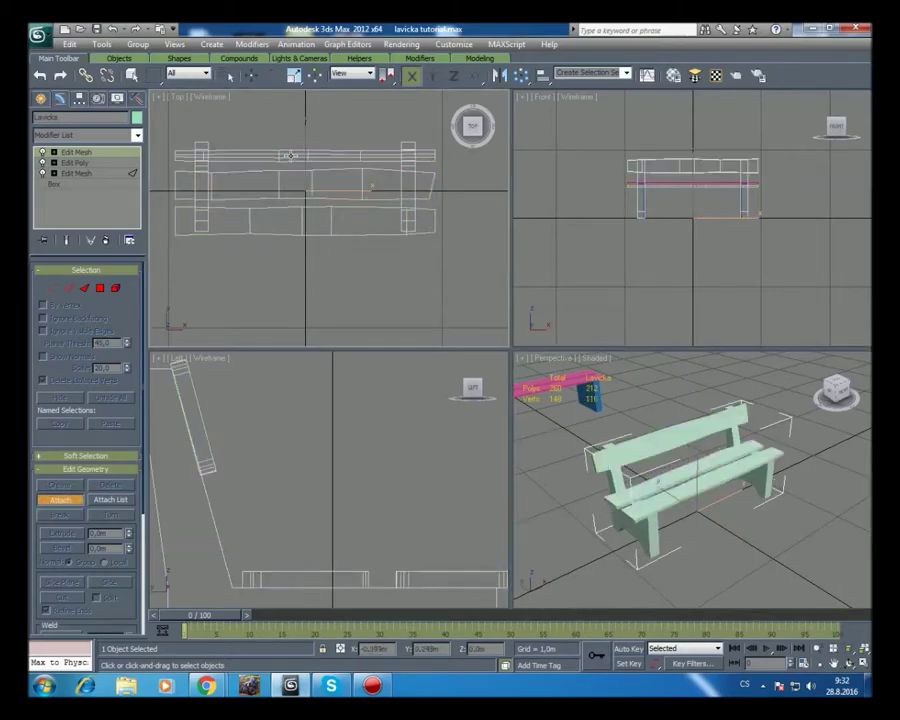
left_click(250, 74)
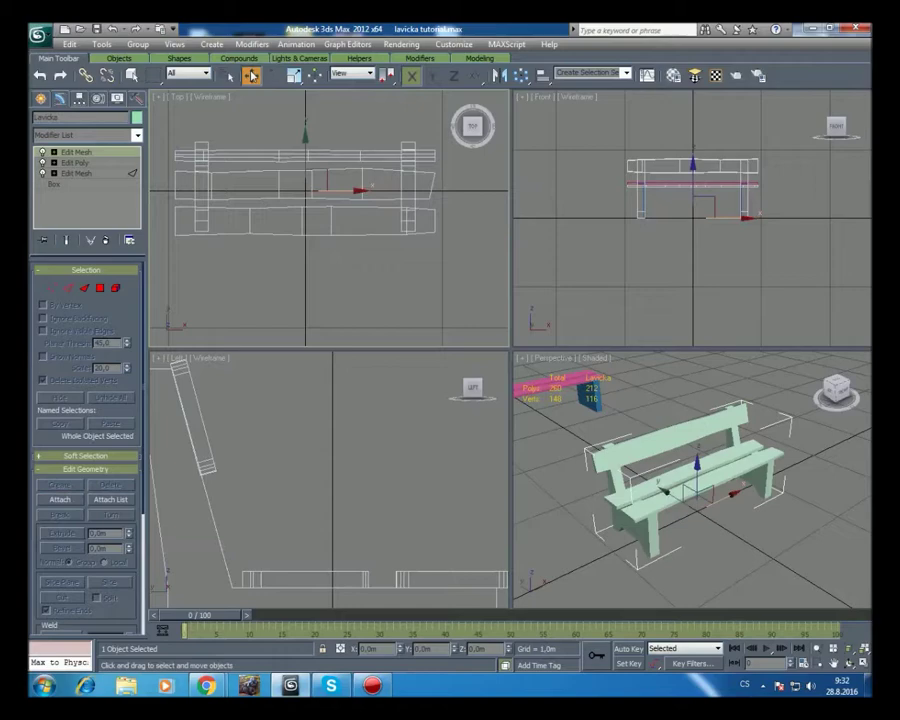
key("ctrl+r")
mouse_move(799, 596)
left_mouse_down()
mouse_move(715, 510)
mouse_move(735, 526)
left_mouse_up()
right_click(732, 520)
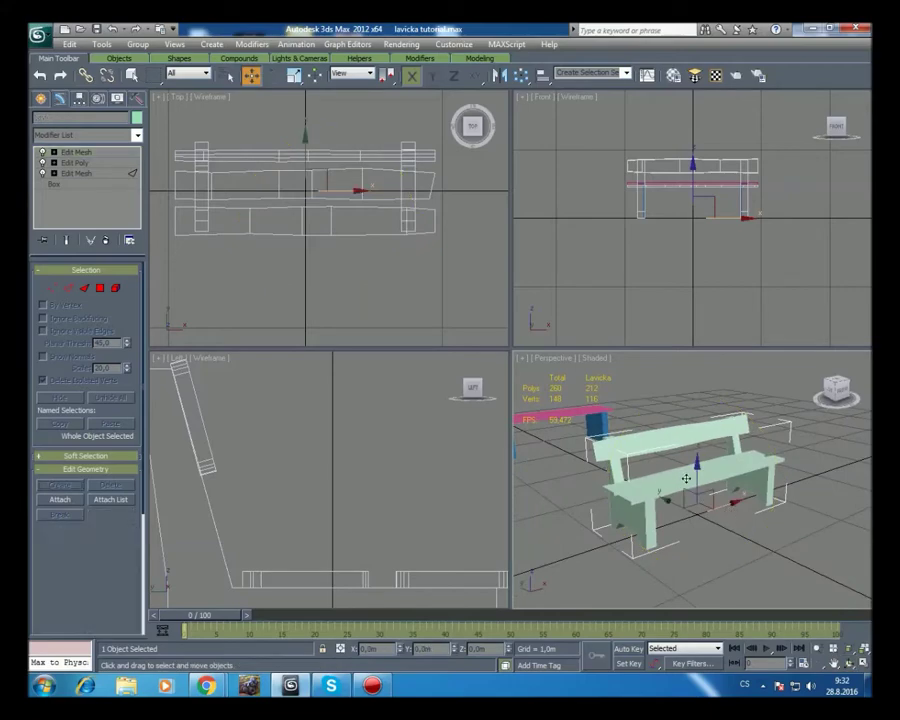
- Try lifting and turning the bench 45°, undo the turn, and zoom in on it in Perspective
left_click(40, 118)
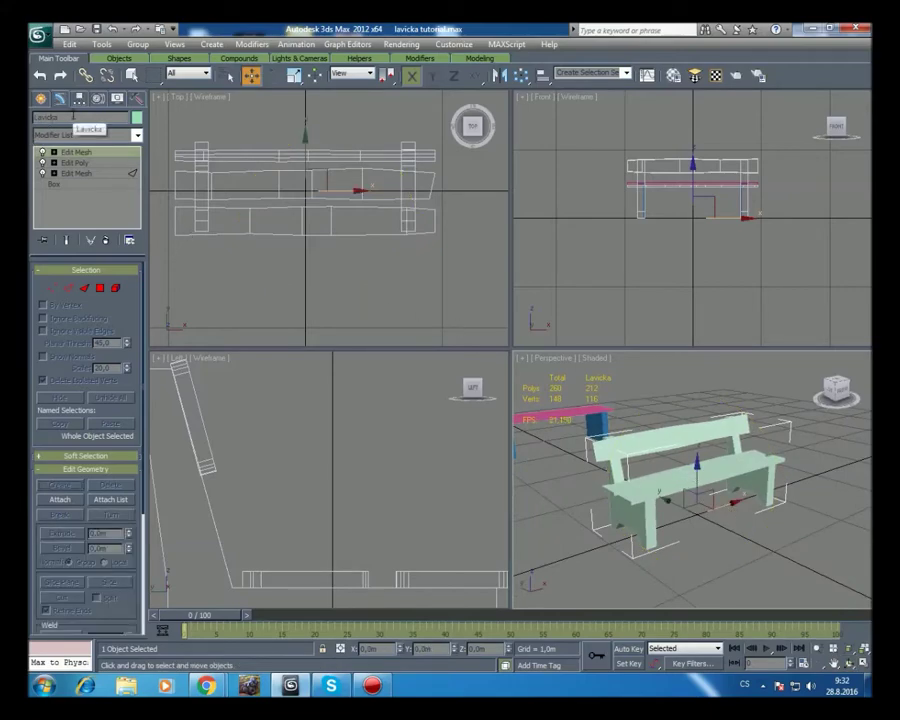
left_click_drag(697, 472, 697, 432)
key("e")
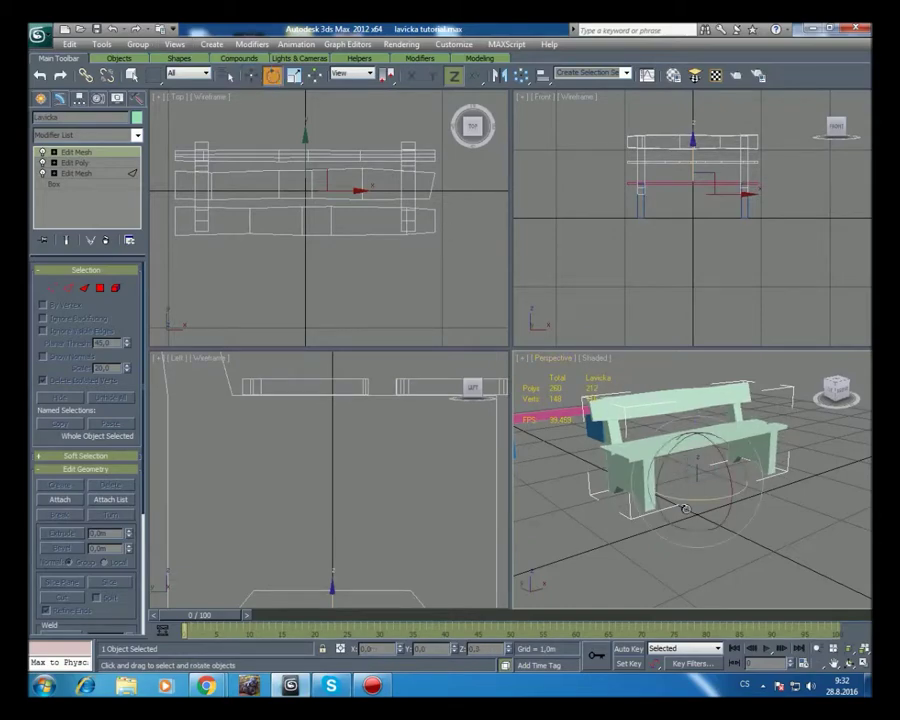
left_click_drag(683, 508, 740, 508)
left_click(113, 29)
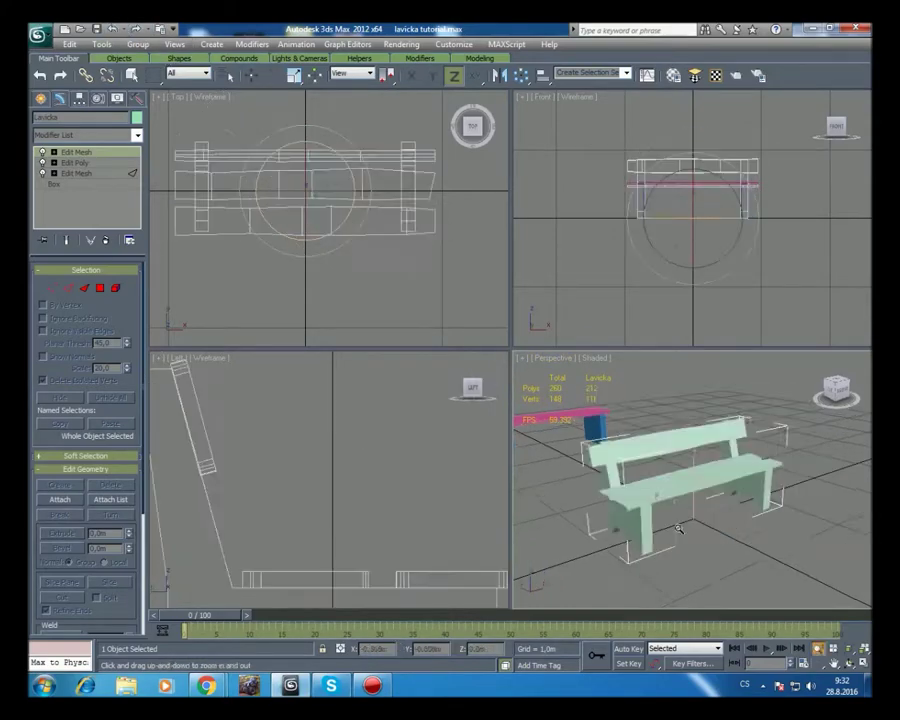
middle_click_drag(640, 480, 679, 488, "alt")
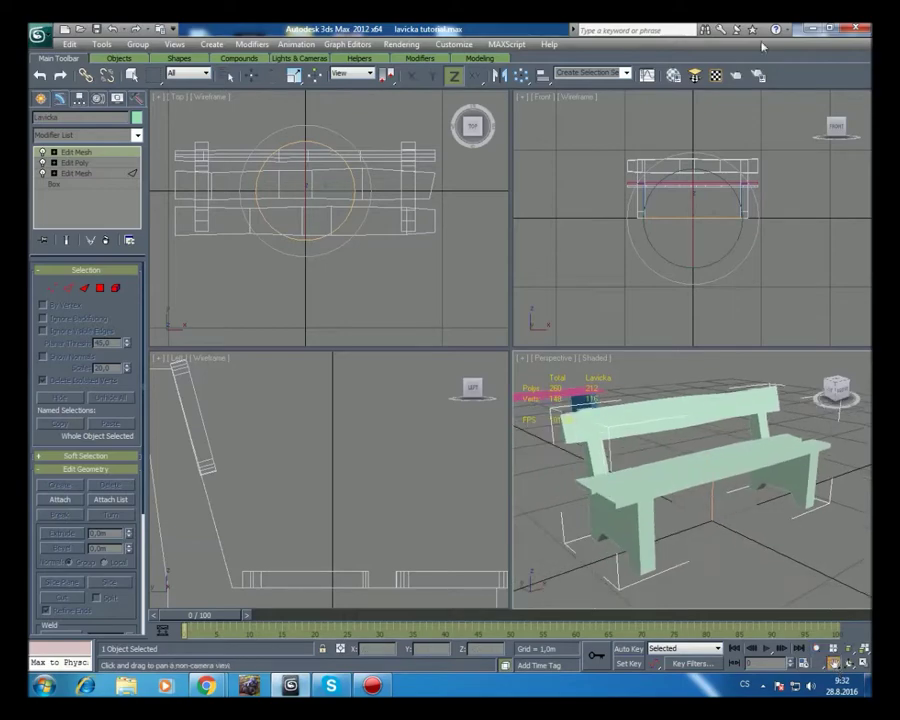
left_click(737, 75)
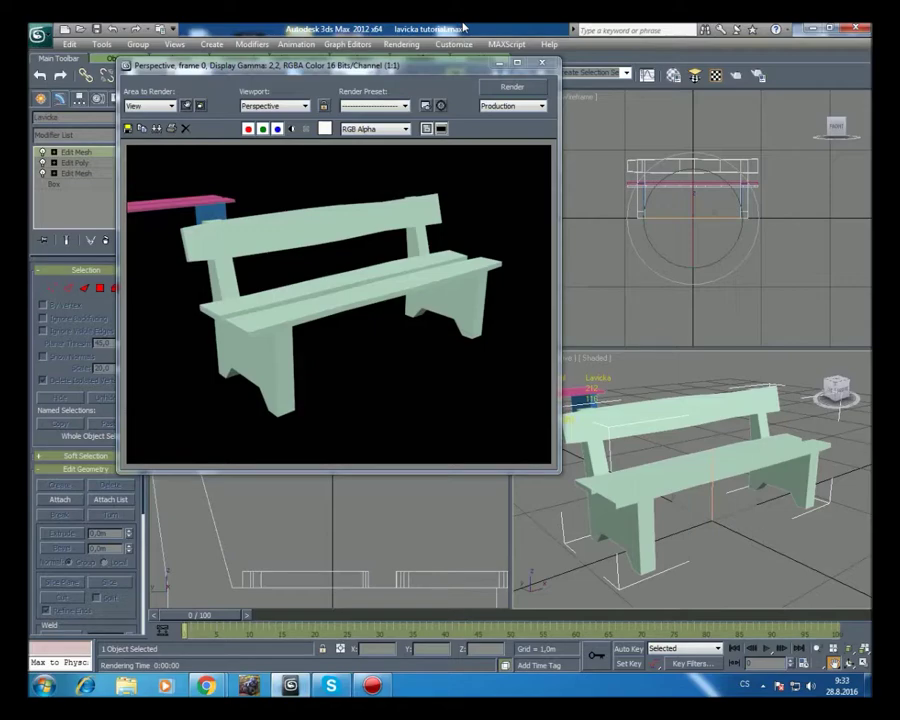
- Close the rendered frame window of the finished bench
left_click(541, 63)
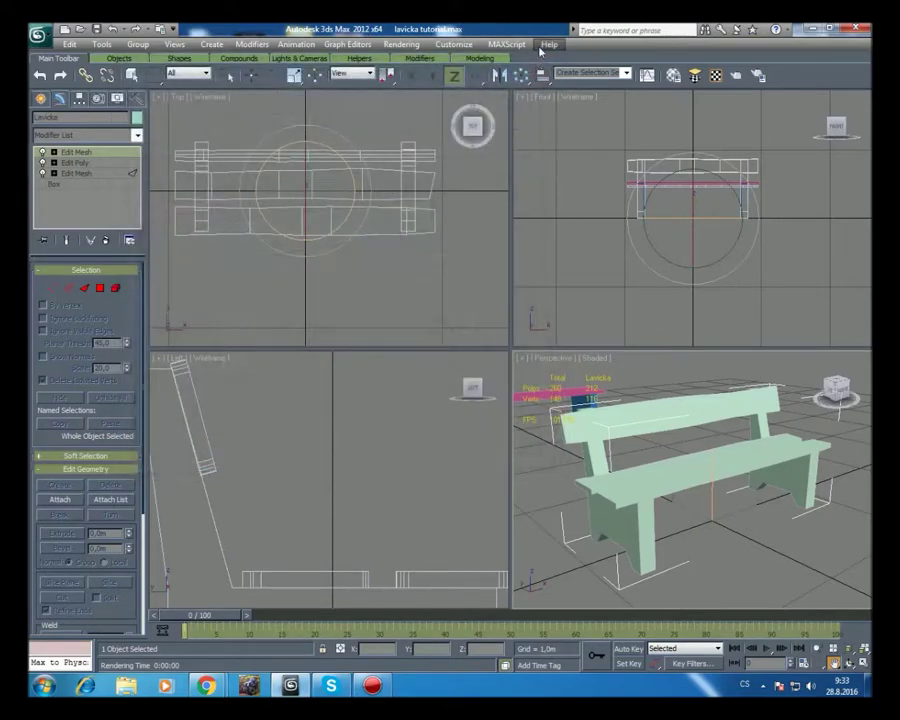